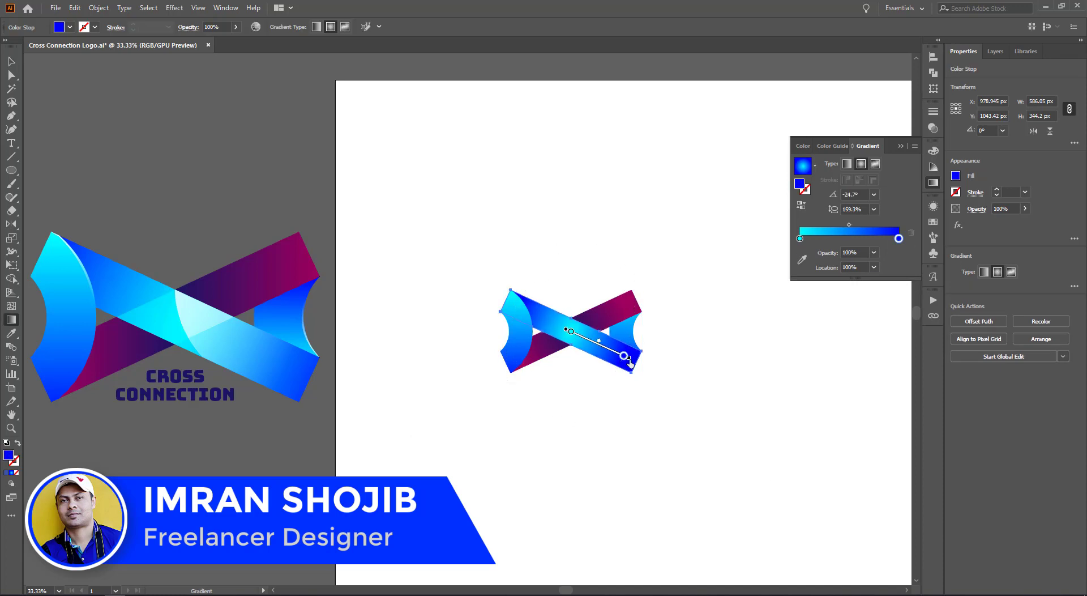
Apply top-to-bottom gradients to the logo's left curved end piece and to its right curved inner piece
key(v)
click(515, 317)
click(12, 319)
drag(512, 255, 518, 379)
ctrl+click(626, 331)
drag(643, 300, 644, 335)
key(ctrl+plus)
key(ctrl+plus)
key(ctrl+plus)
key(ctrl+plus)
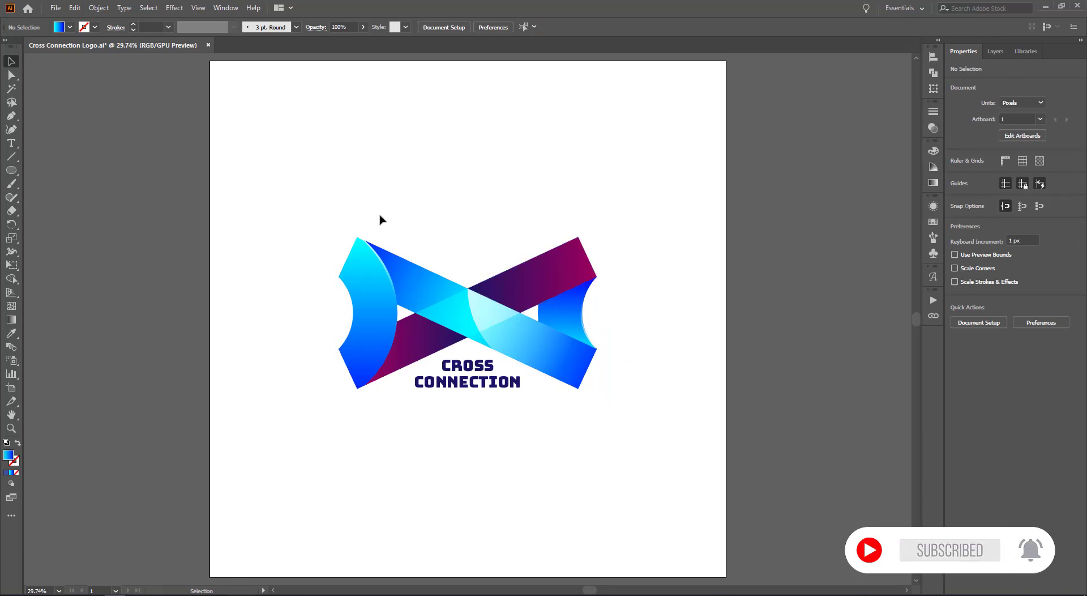
Move the whole finished Cross Connection logo off the artboard onto the empty canvas to its left
drag(292, 176, 609, 411)
drag(560, 356, 159, 319)
Create a rectangle 600 px wide and 100 px high on the empty artboard
click(11, 170)
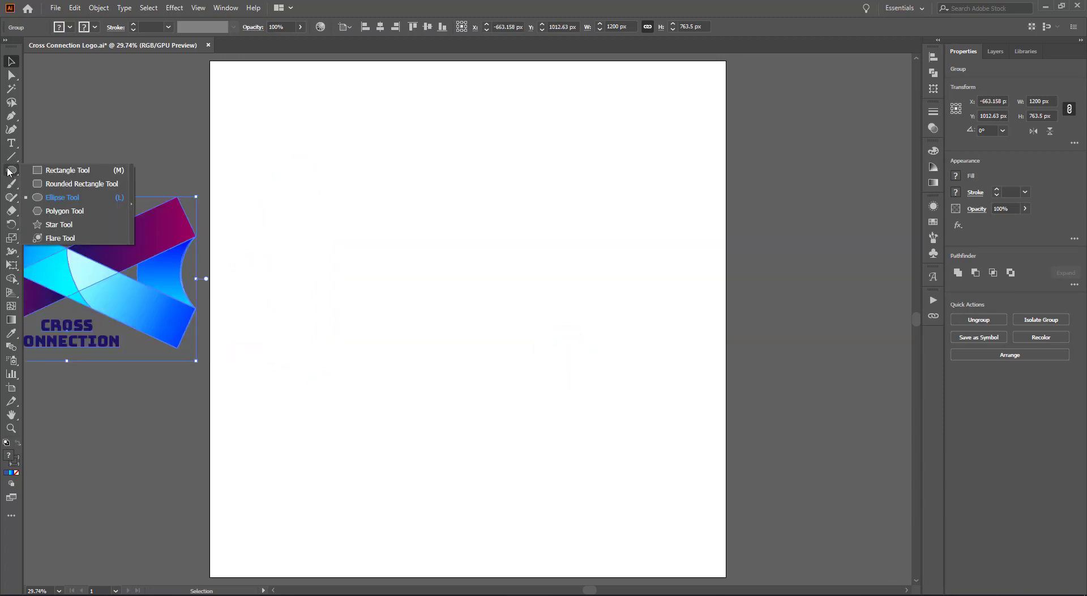
click(55, 170)
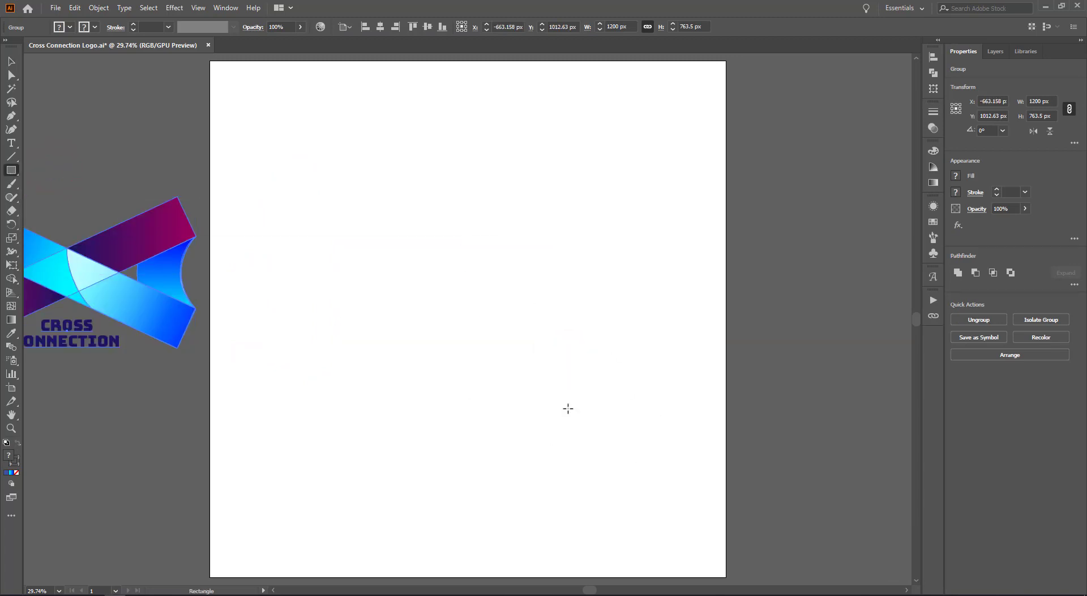
click(484, 286)
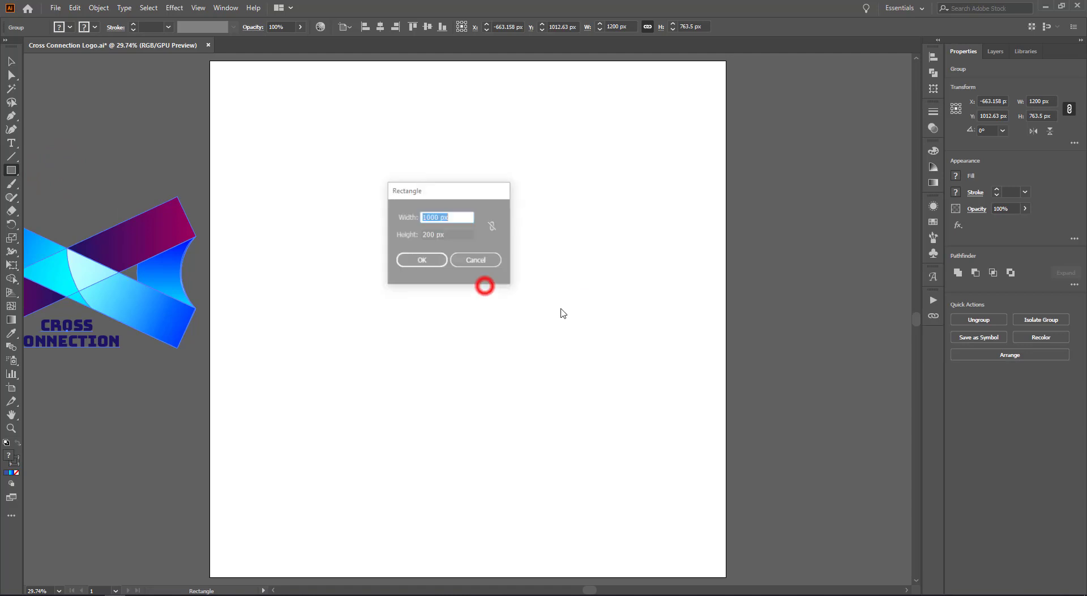
double_click(436, 234)
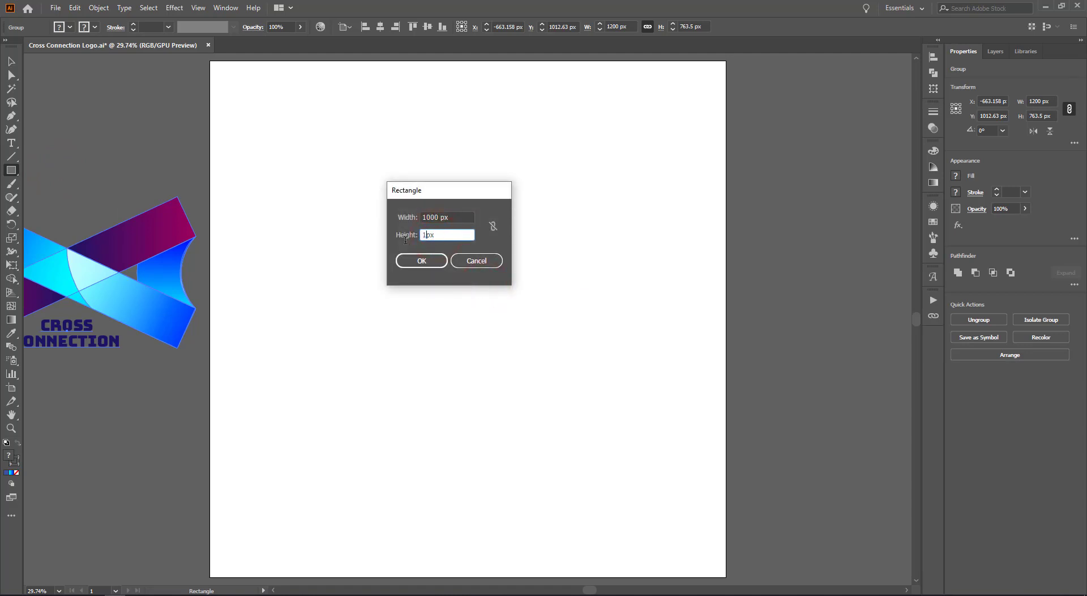
double_click(438, 217)
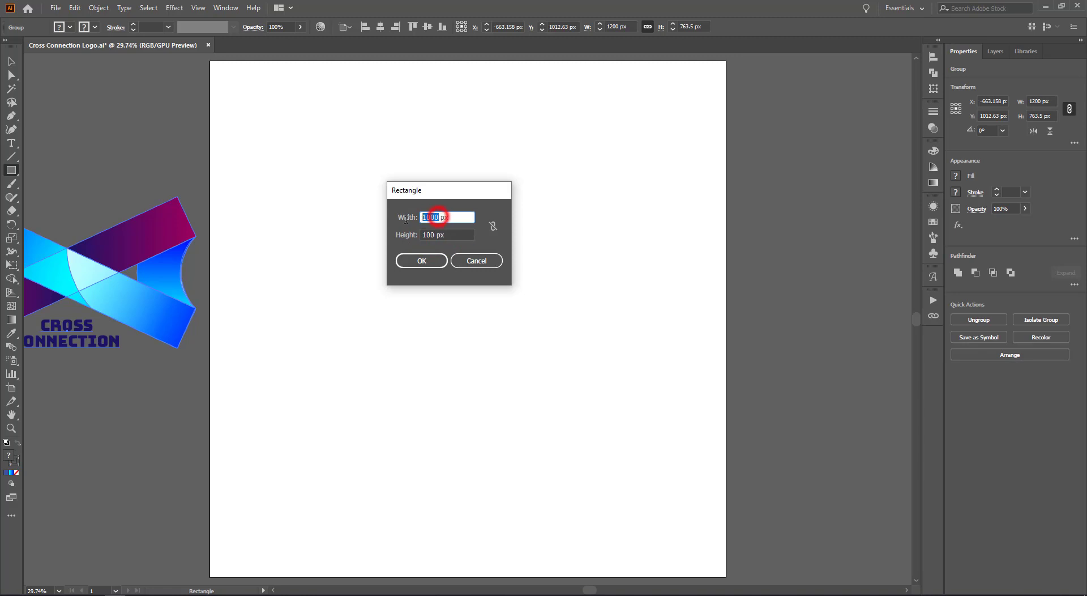
text(6)
click(430, 261)
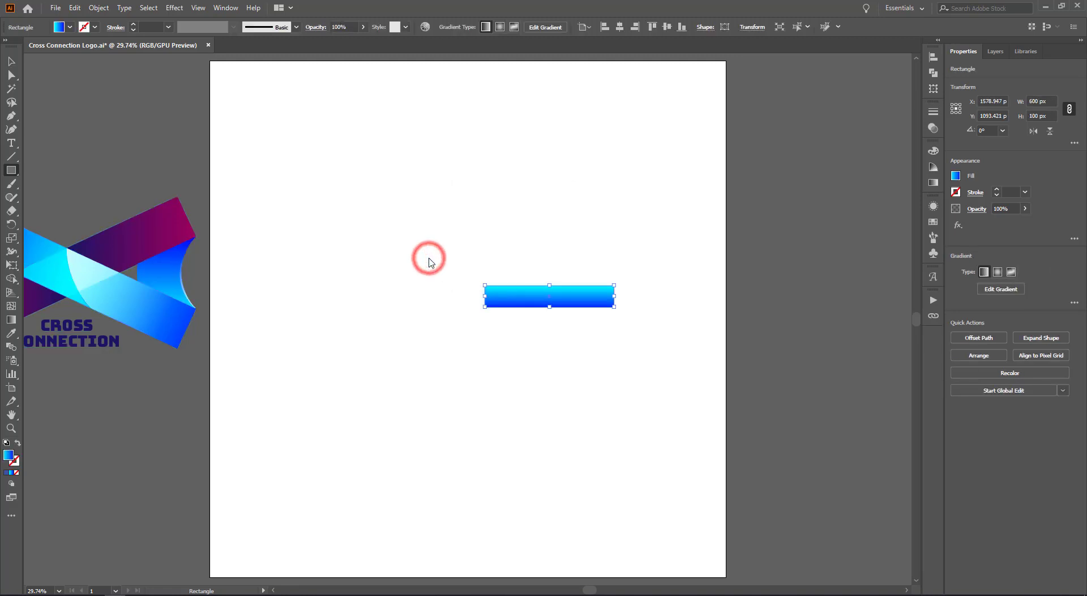
Move the rectangle to about X 979 px, Y 1043 px on the artboard and rotate it by 25°
click(10, 62)
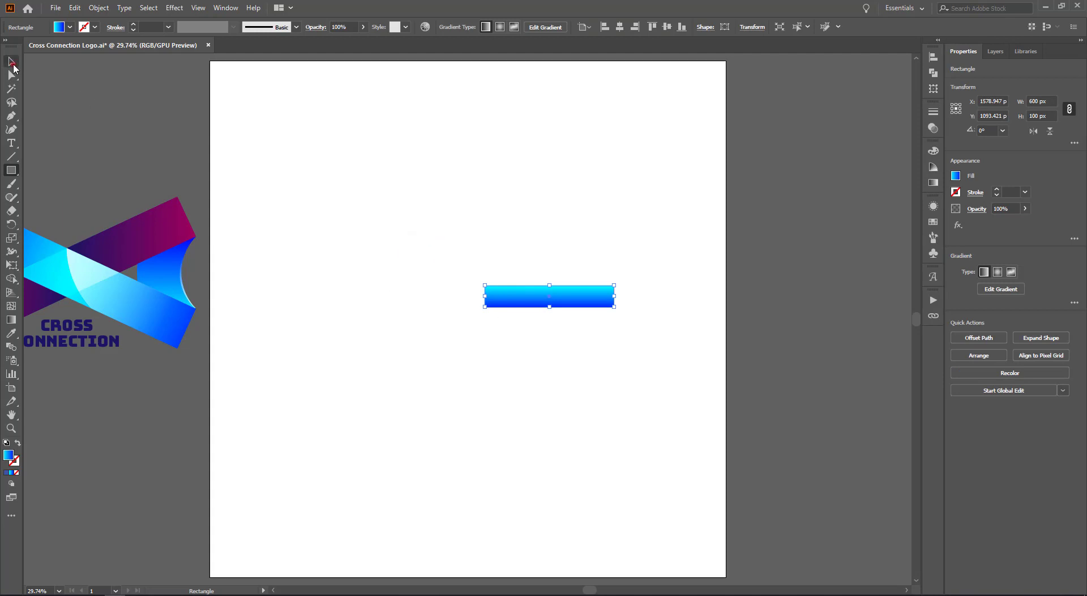
click(469, 279)
click(532, 290)
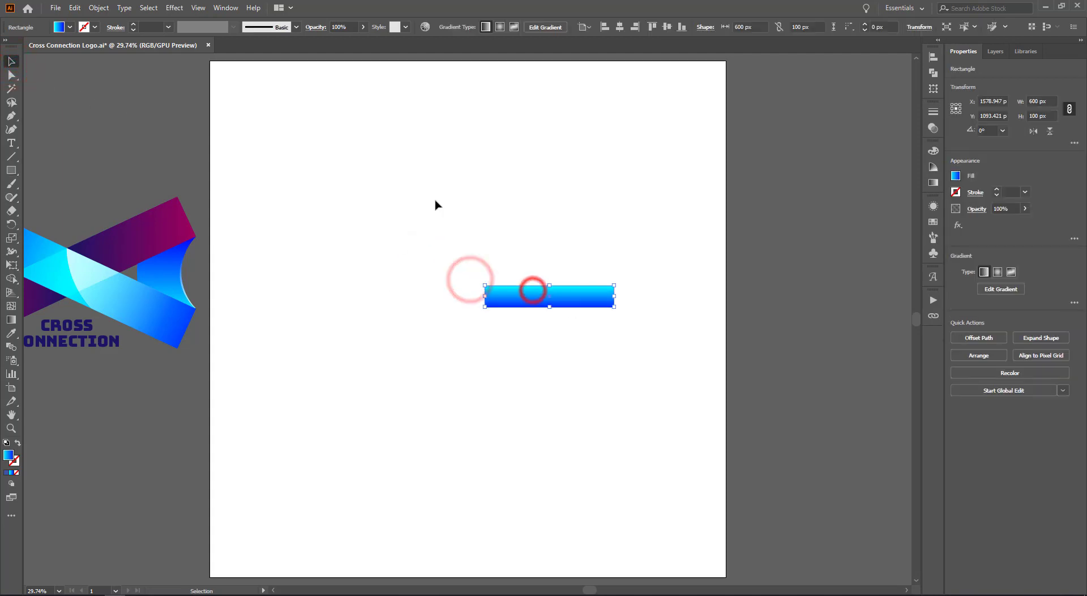
click(593, 367)
key(ctrl+plus)
key(ctrl+plus)
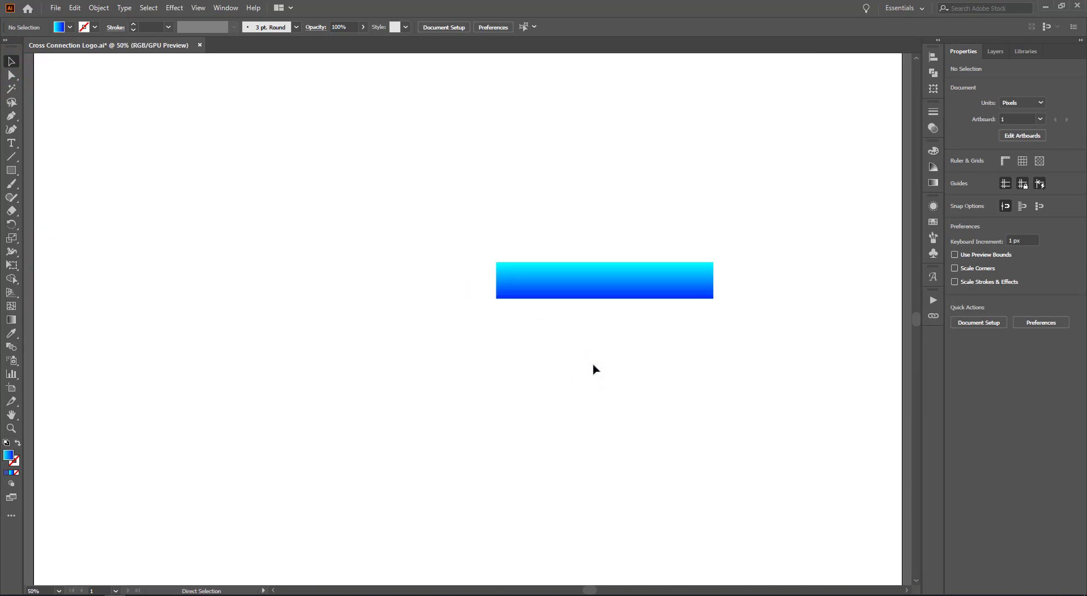
drag(583, 282, 367, 264)
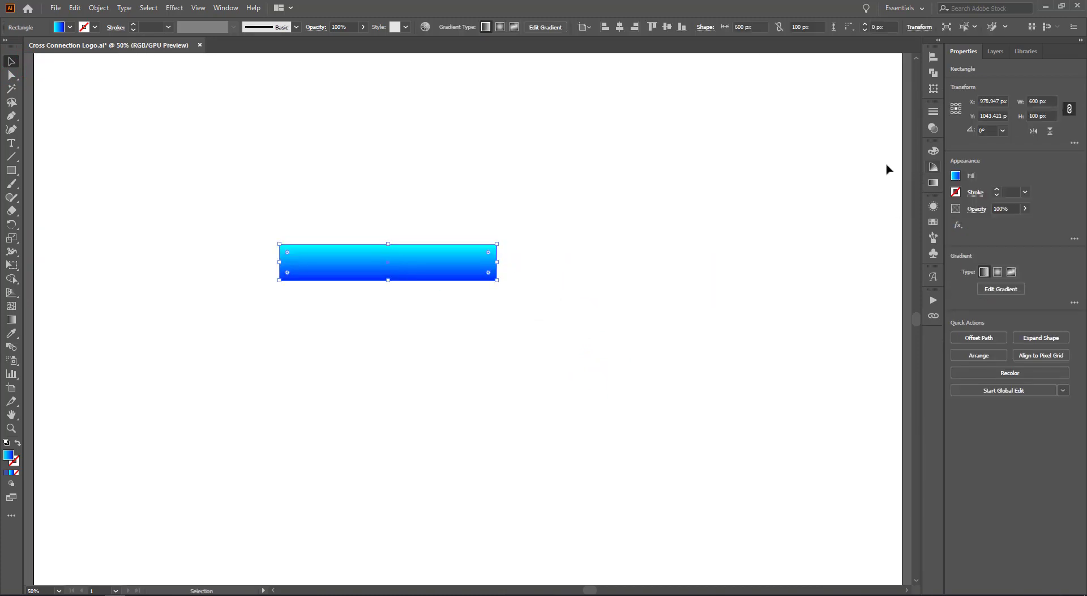
click(987, 130)
text(25)
key(Return)
click(560, 322)
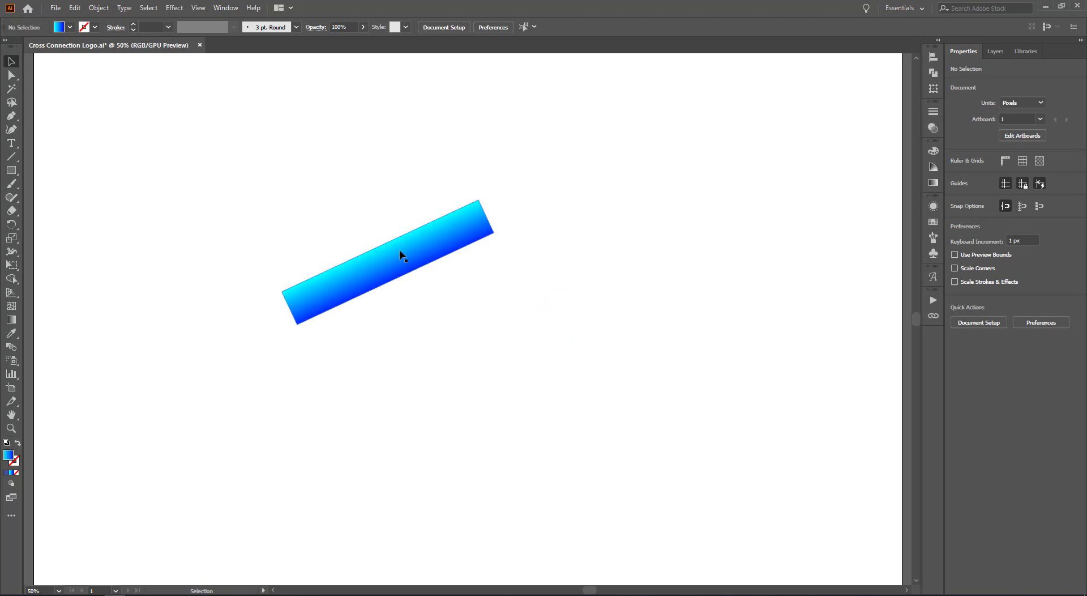
Reflect a copy of the slanted bar about the vertical axis so the two bars form a cross
right_click(400, 255)
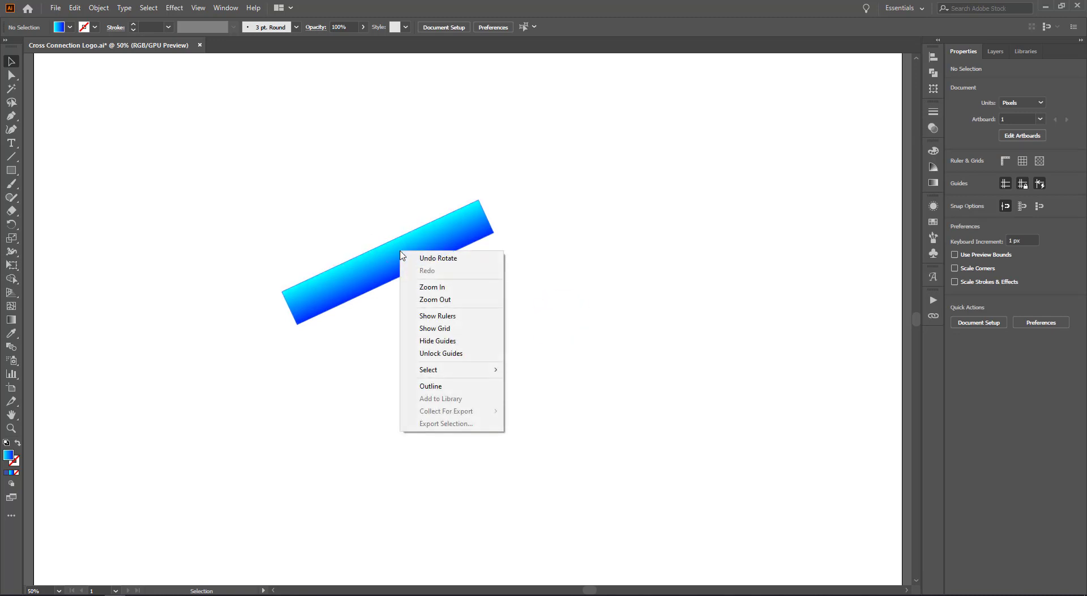
right_click(388, 257)
mouse_move(469, 446)
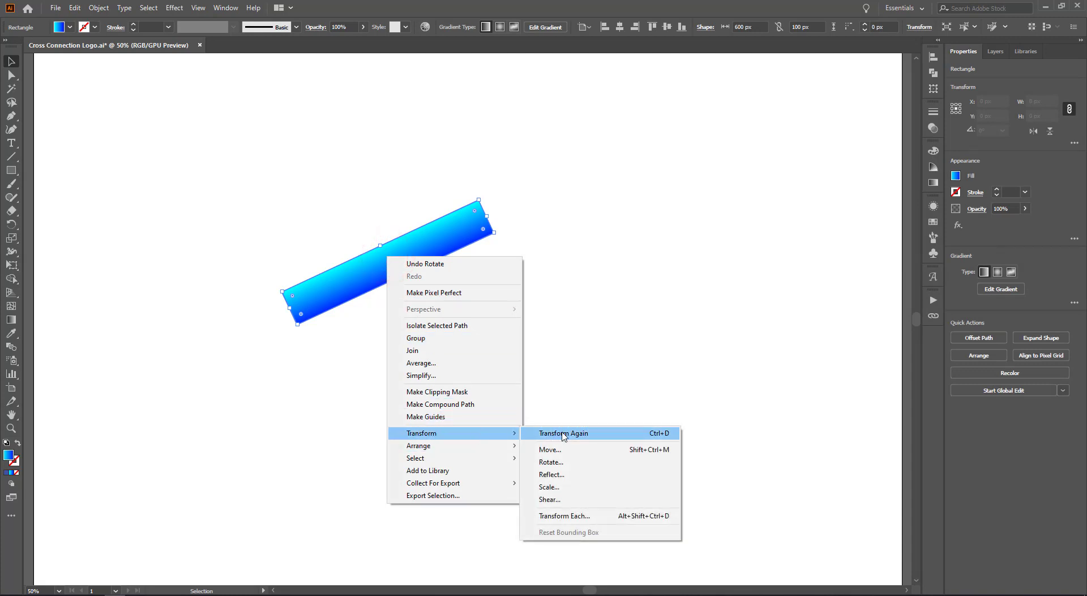
click(559, 474)
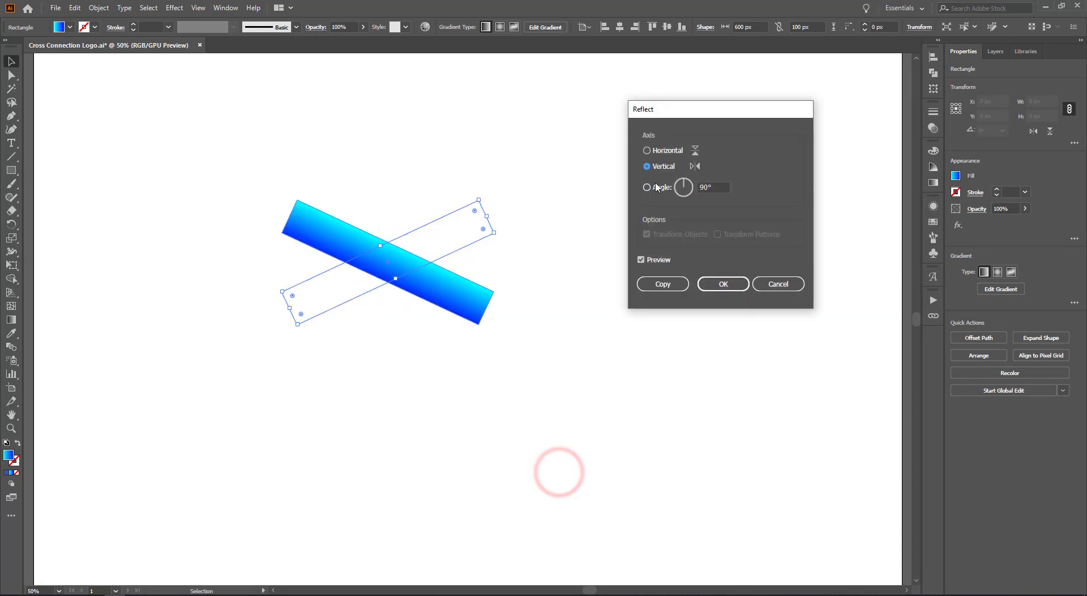
click(663, 284)
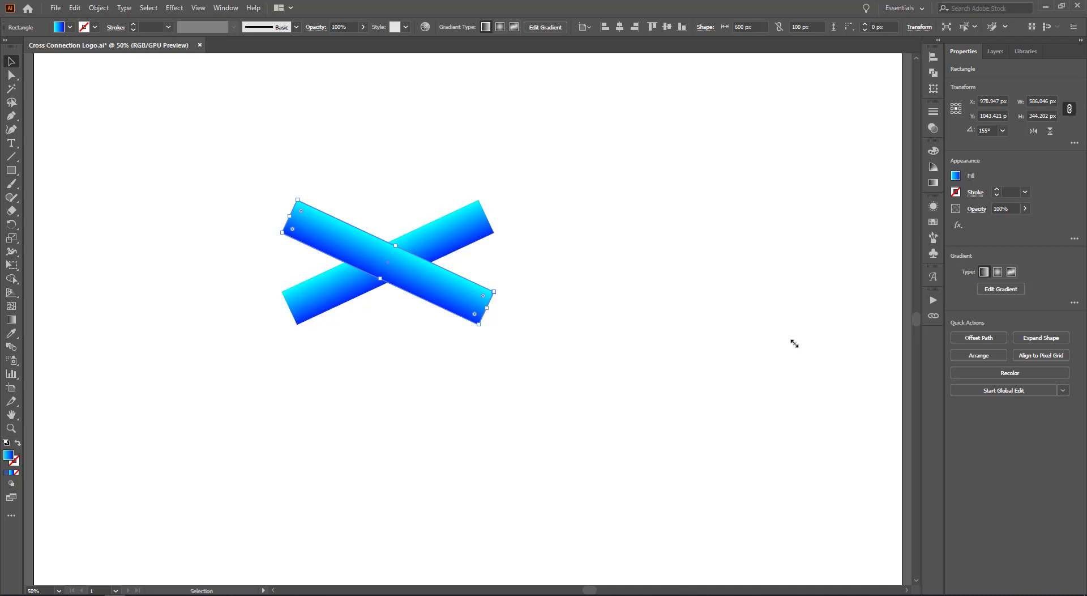
click(194, 267)
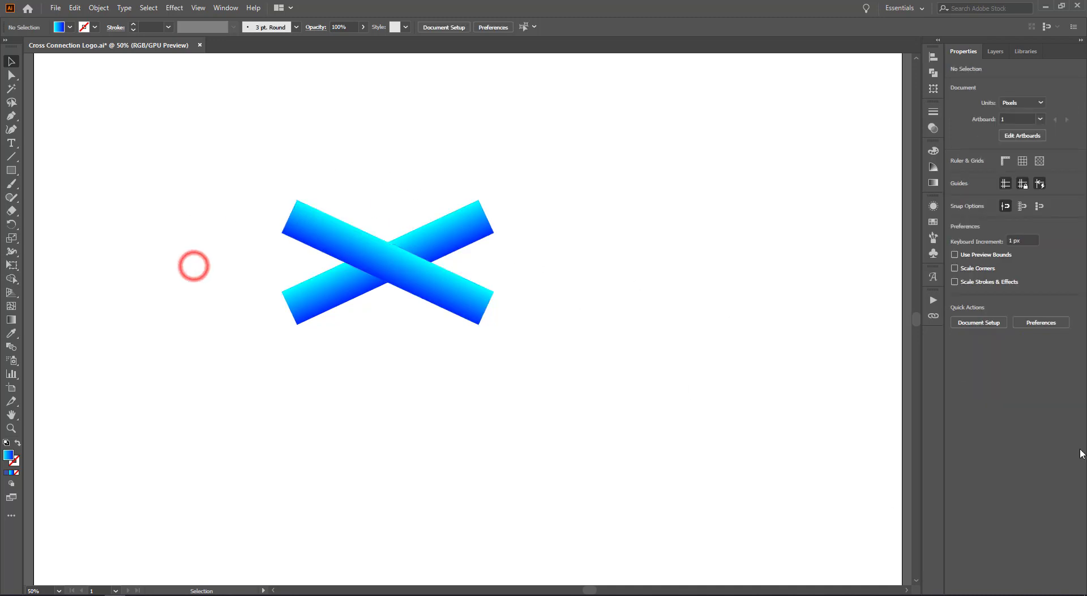
Draw a circle about 410 px in diameter over the bars' left ends, centred level with their crossing point
click(12, 171)
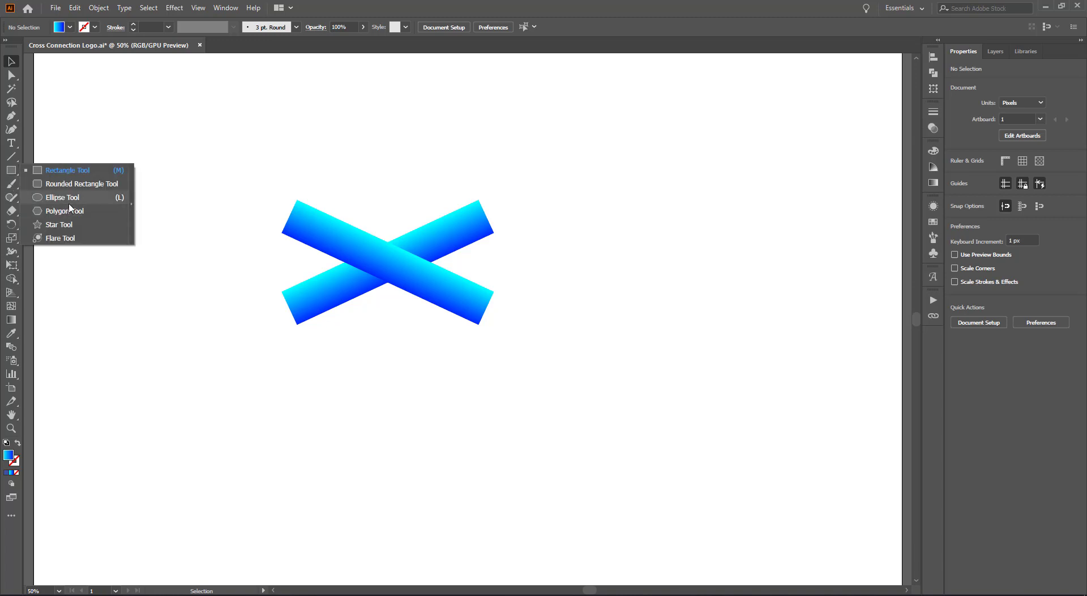
click(69, 198)
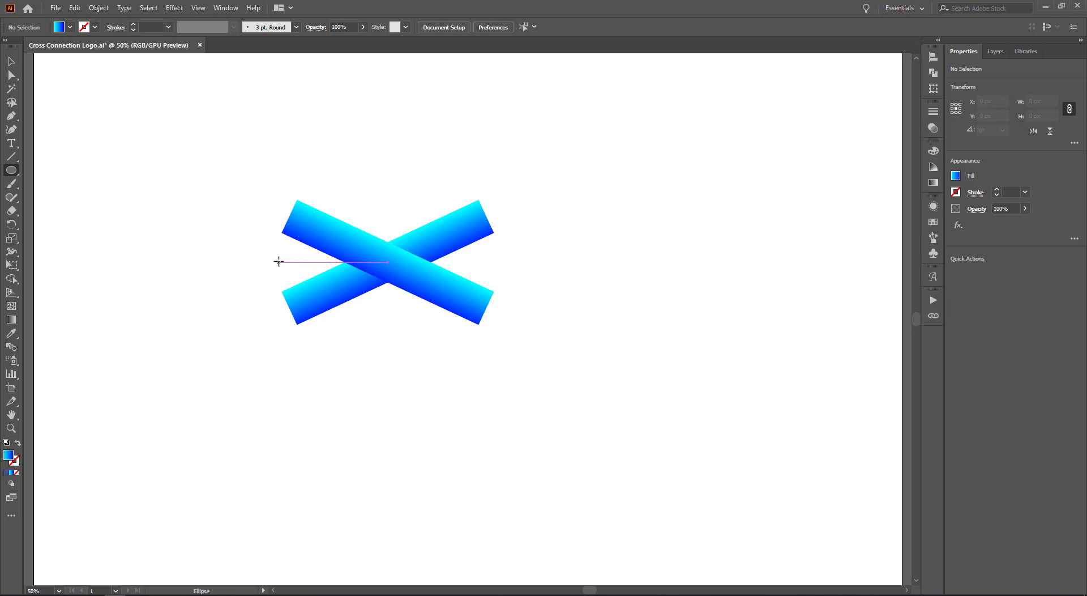
drag(277, 262, 308, 328)
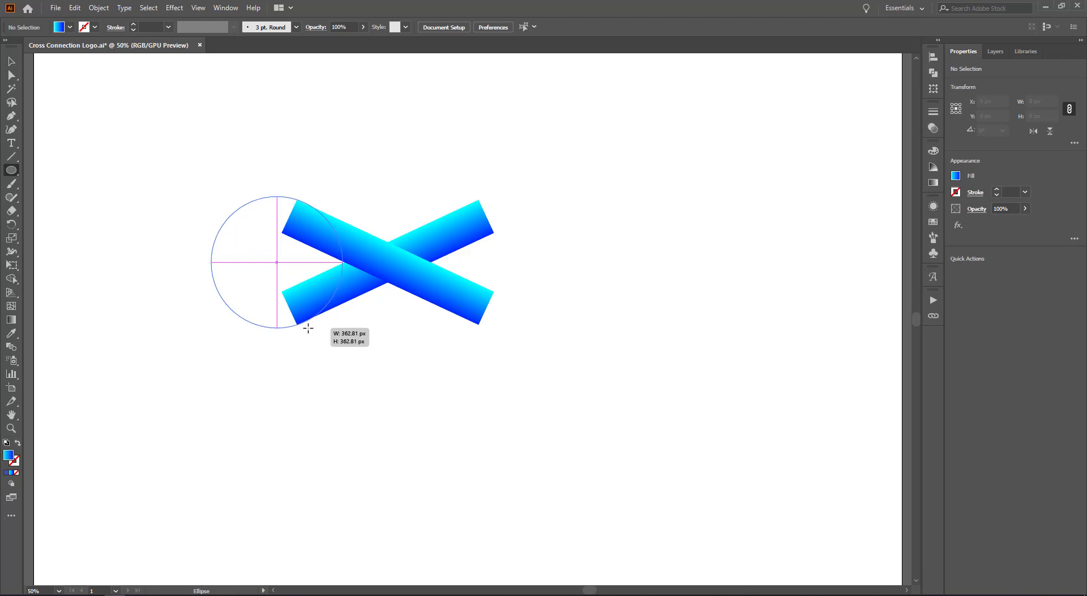
drag(308, 328, 300, 315)
key(Delete)
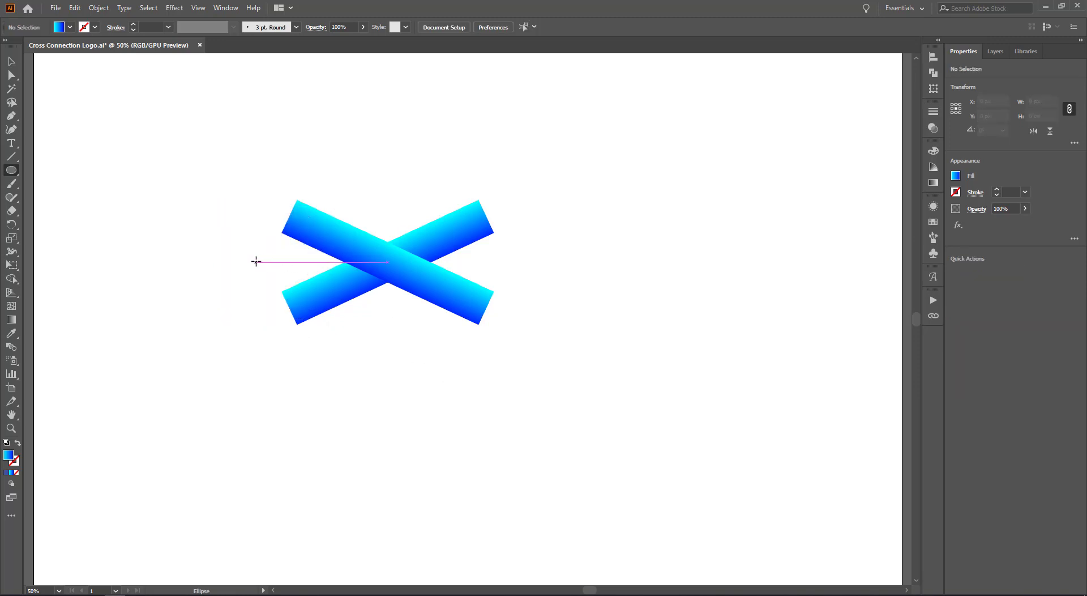
drag(256, 261, 314, 337)
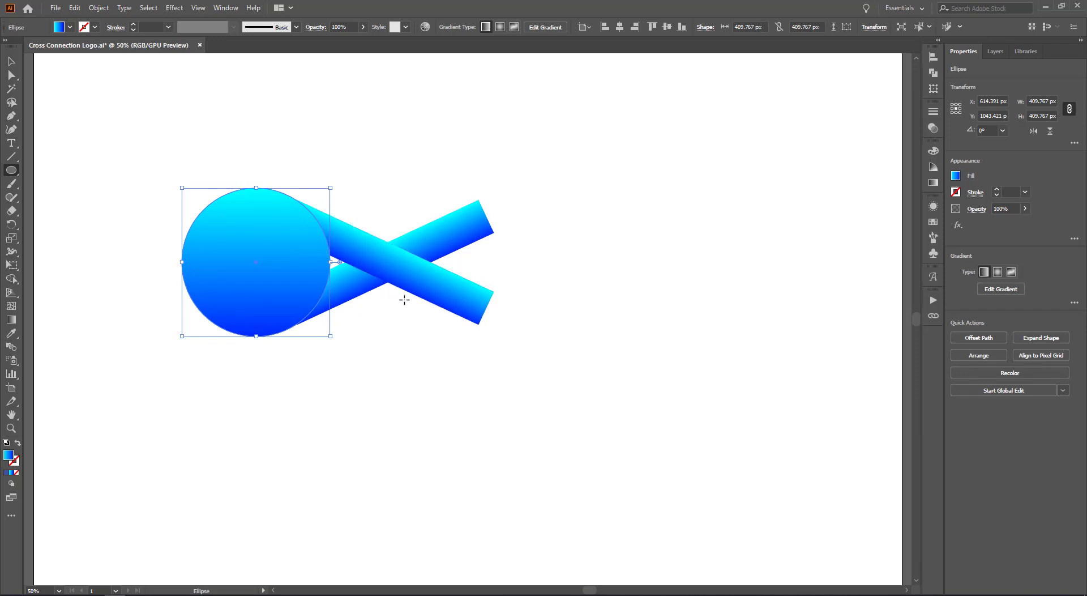
key(ctrl+plus)
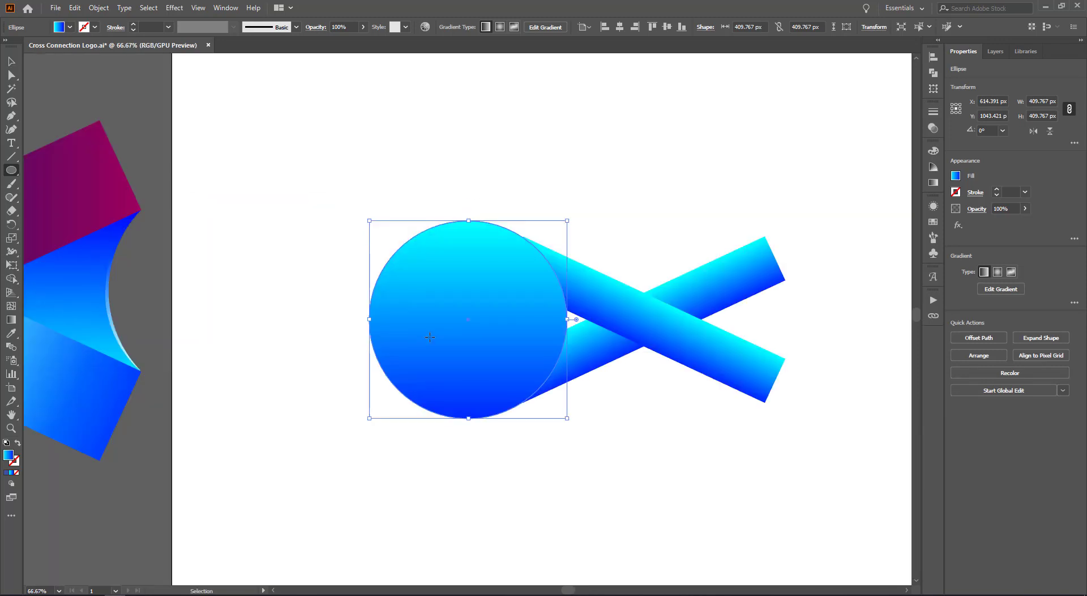
key(ctrl+plus)
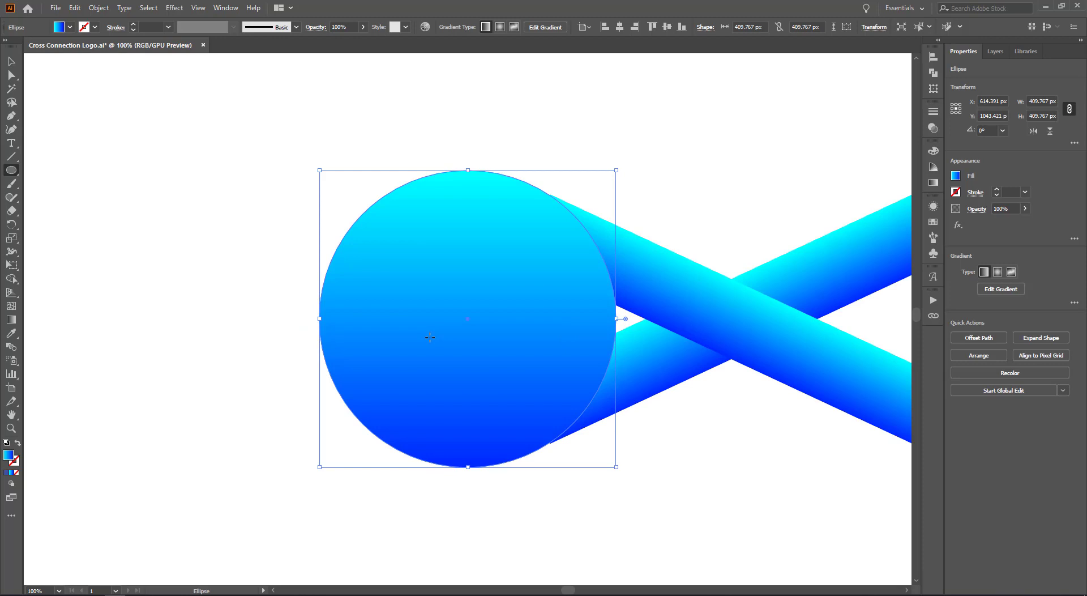
Enlarge the circle proportionally to about 416 px in diameter, keeping its upper-right bounding corner in place
click(12, 61)
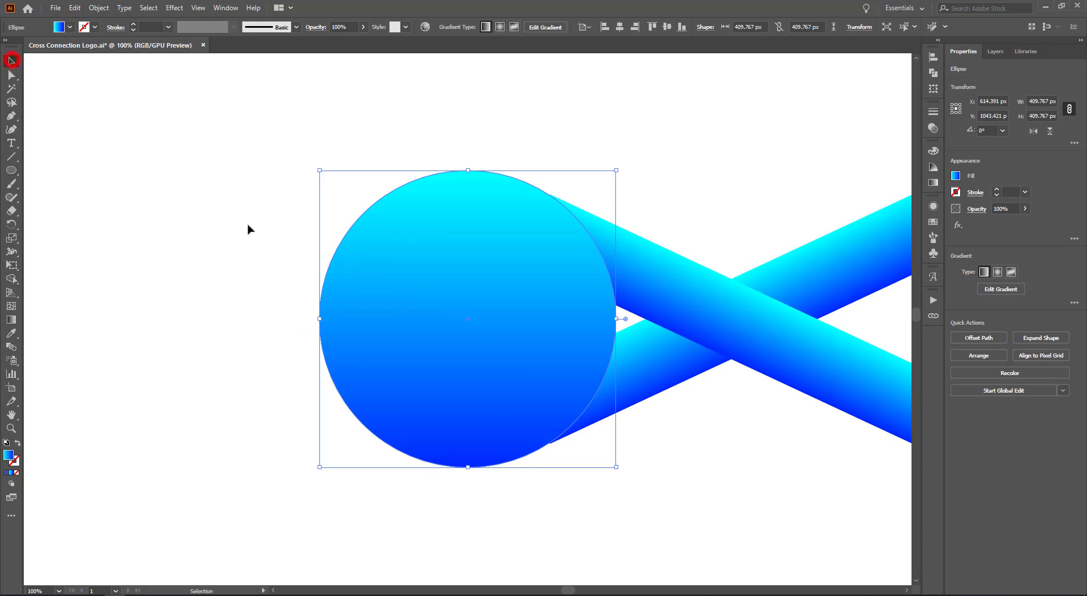
click(262, 149)
drag(685, 168, 756, 415)
click(289, 231)
click(456, 336)
drag(320, 467, 309, 473)
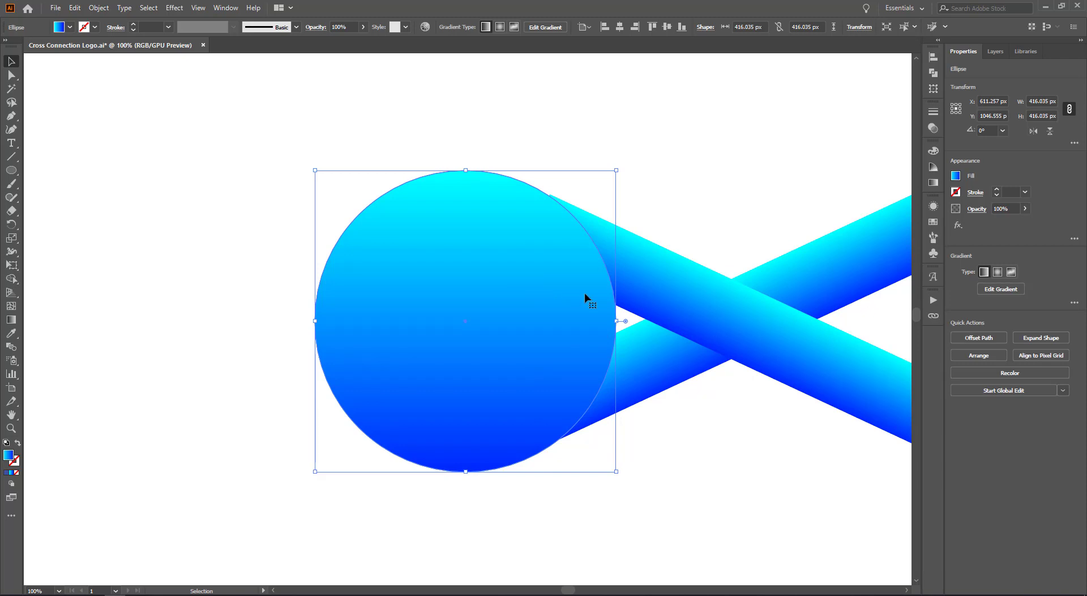
click(419, 117)
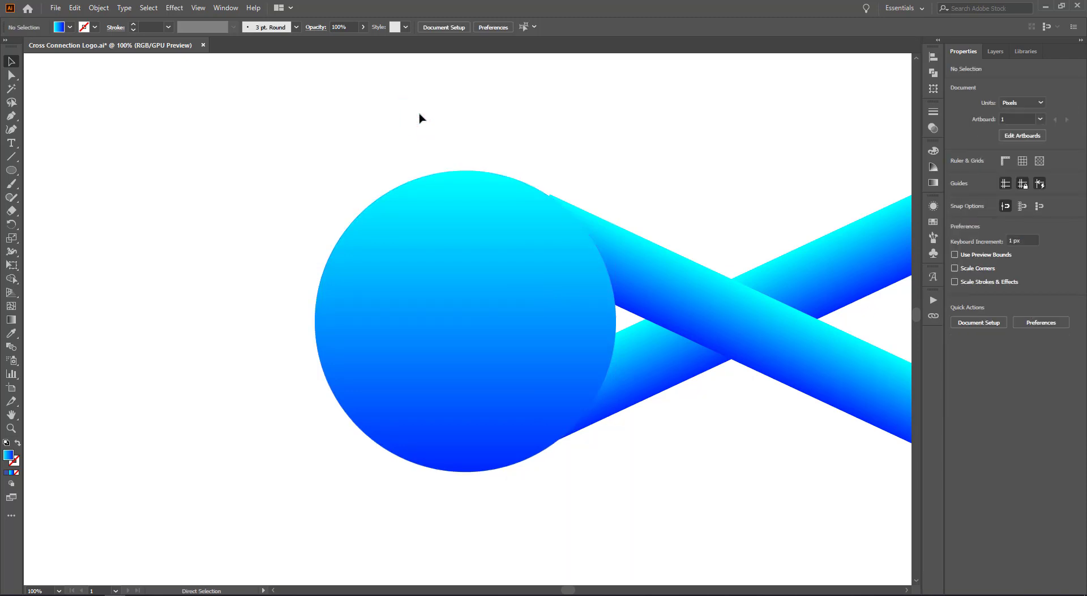
In Outline view, raise the circle to Y 1043.421 px so its edge meets both bars' outer left corners, and return to Preview
key(ctrl+y)
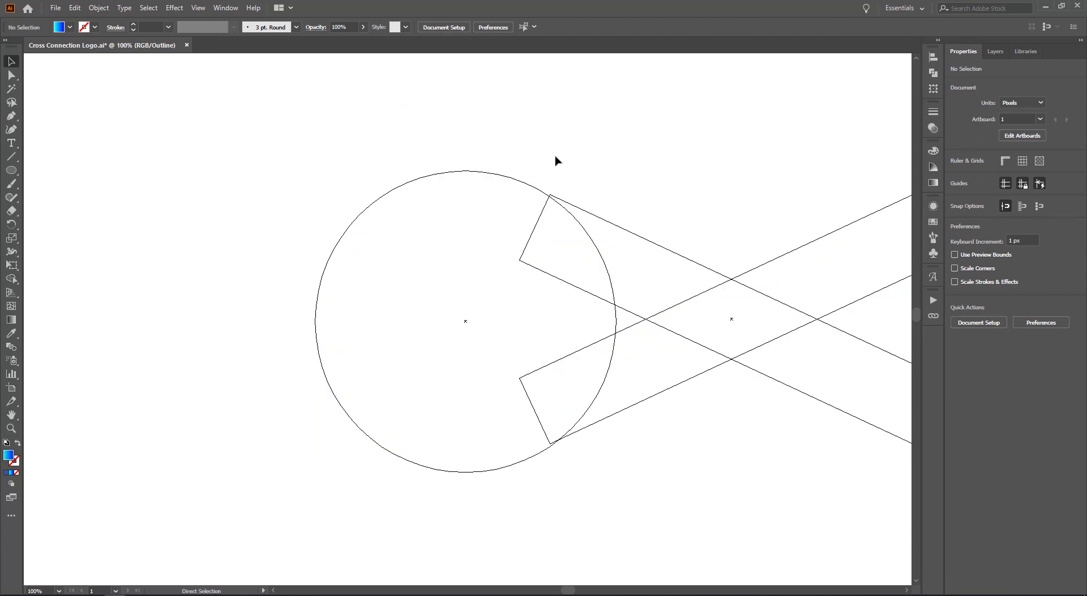
key(ctrl+plus)
scroll(623, 165, up, 2)
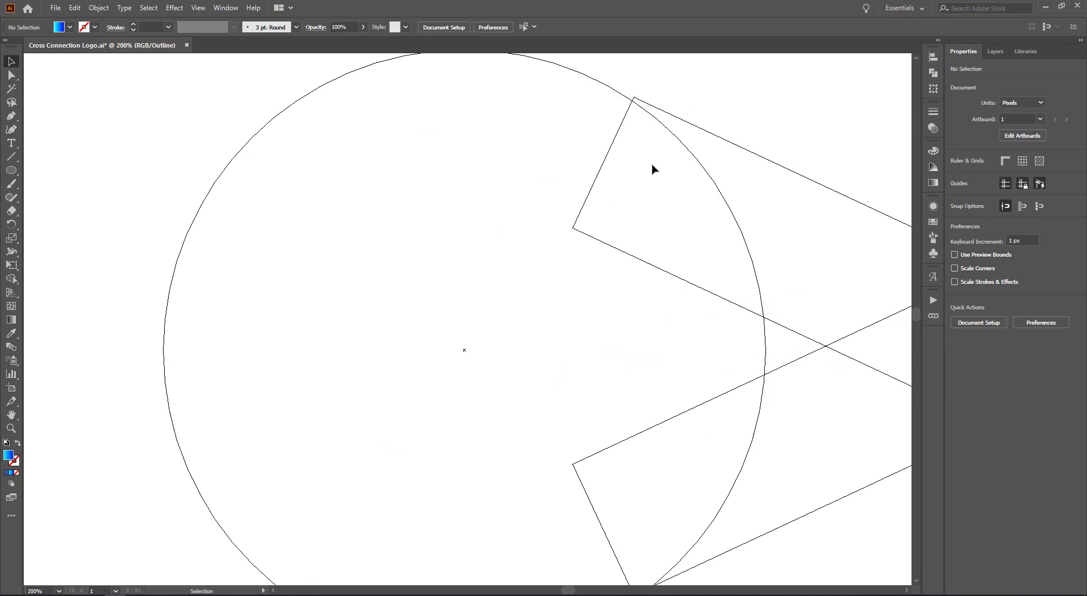
click(698, 173)
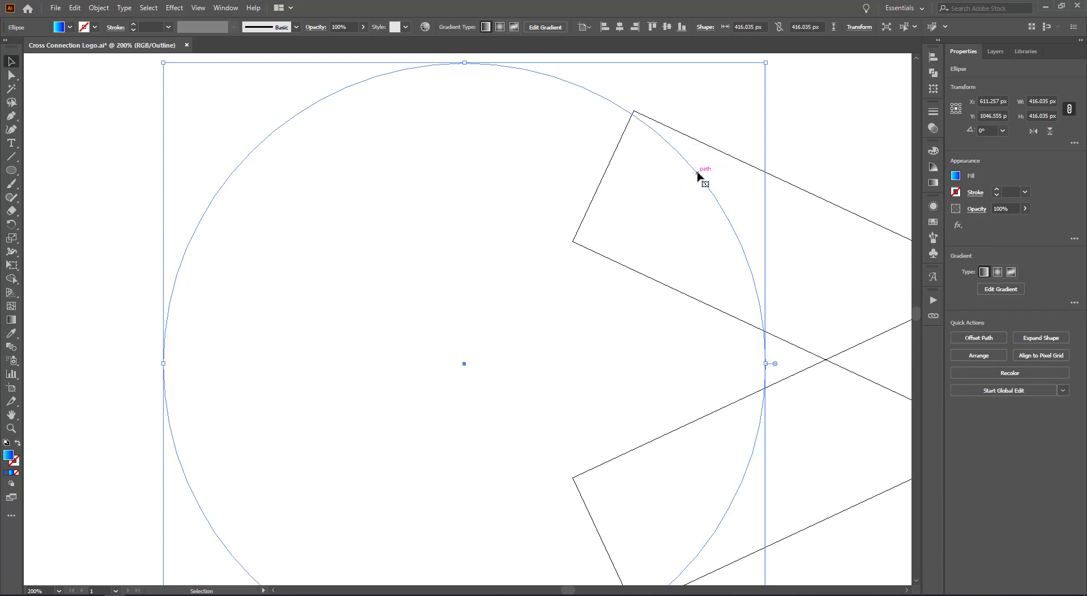
scroll(697, 174, down, 2)
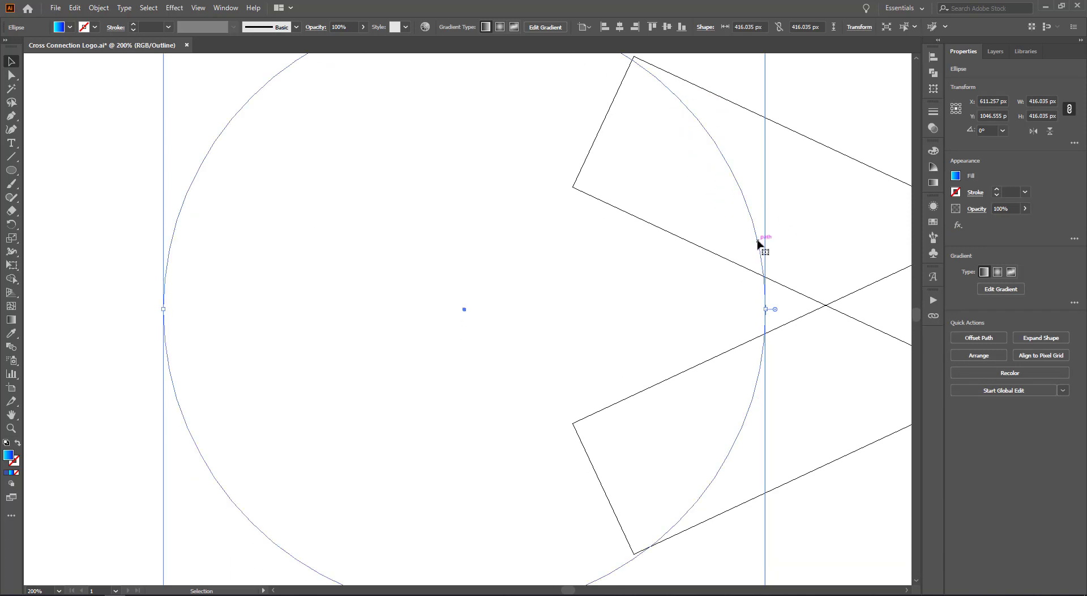
drag(760, 243, 758, 236)
scroll(727, 502, up, 2)
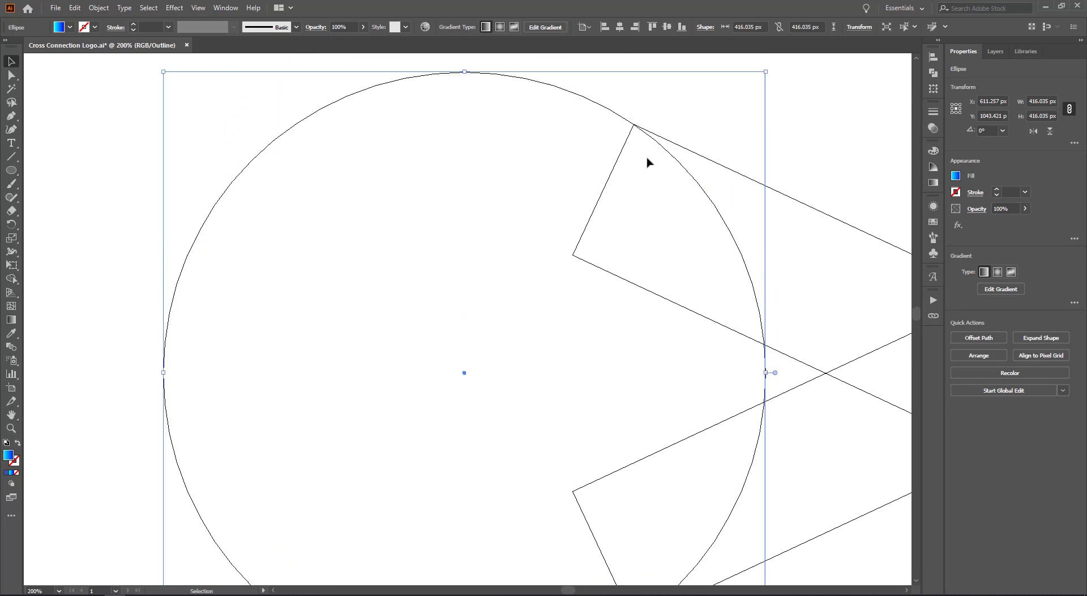
scroll(682, 306, down, 5)
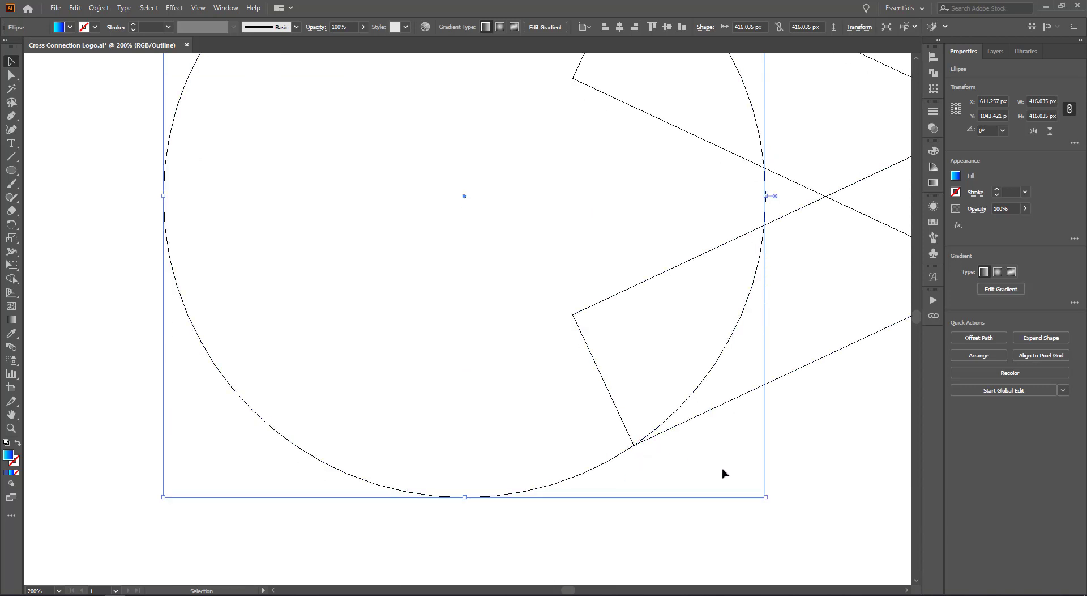
scroll(723, 472, up, 4)
click(822, 125)
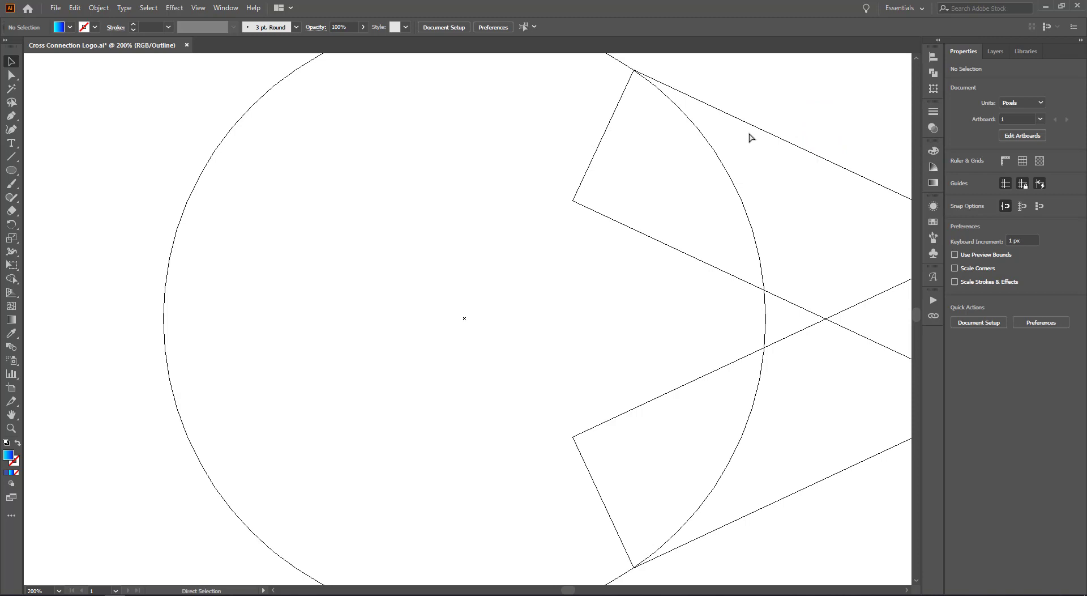
key(ctrl+y)
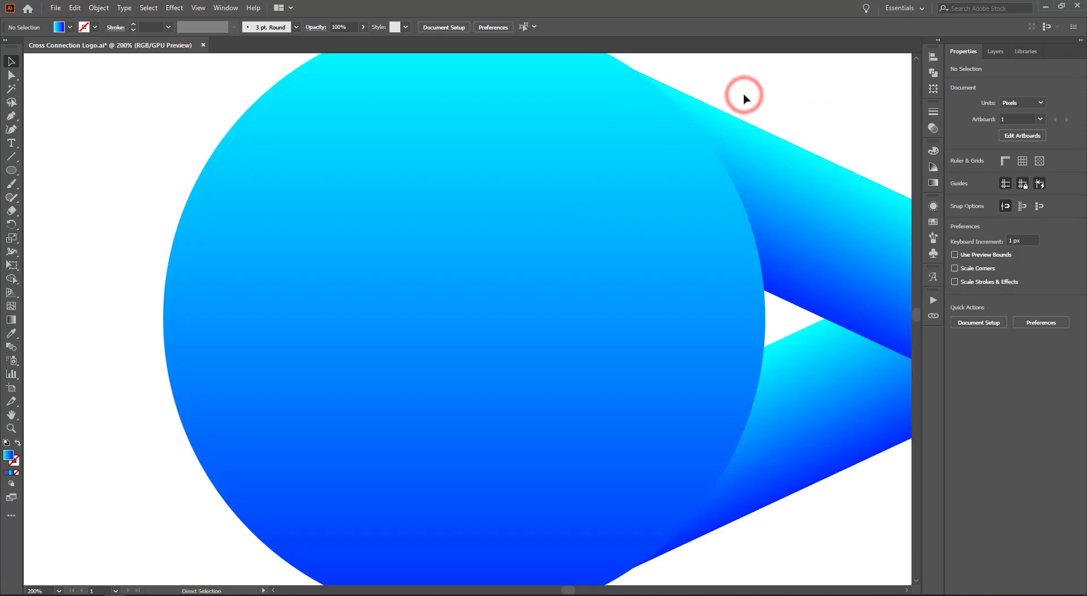
Offset the circle's path by -100 px to create a smaller concentric circle inside it
key(ctrl+minus)
key(ctrl+minus)
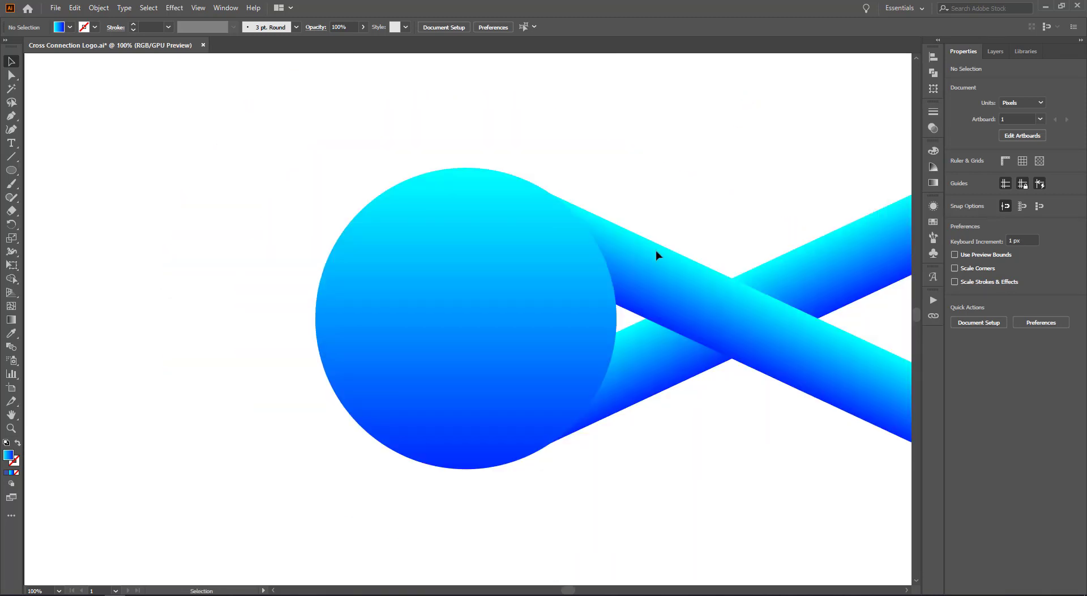
click(518, 336)
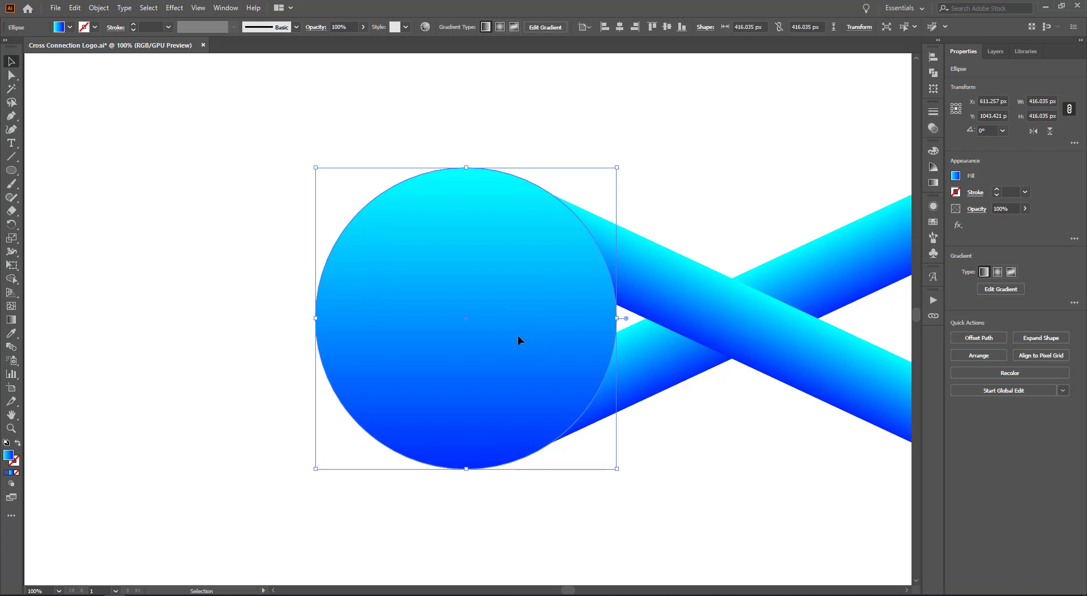
click(99, 8)
click(634, 153)
click(463, 259)
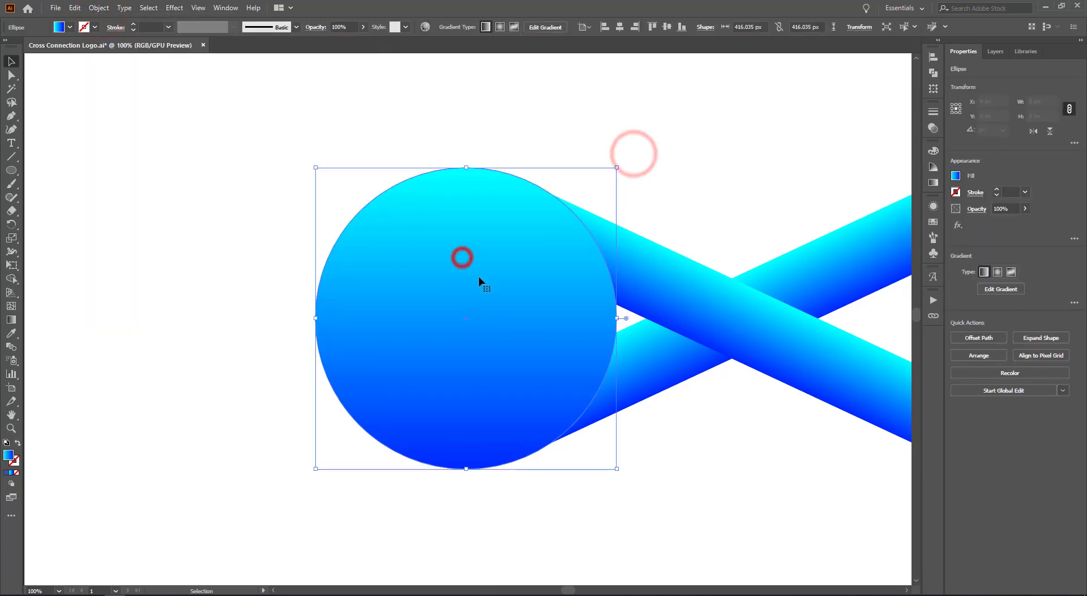
click(101, 8)
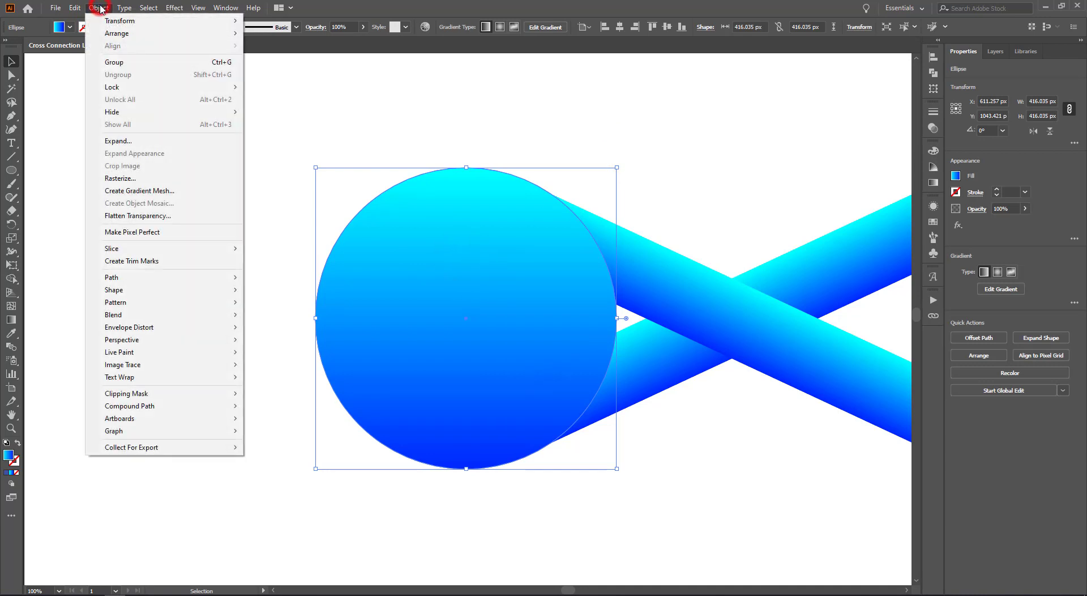
mouse_move(172, 286)
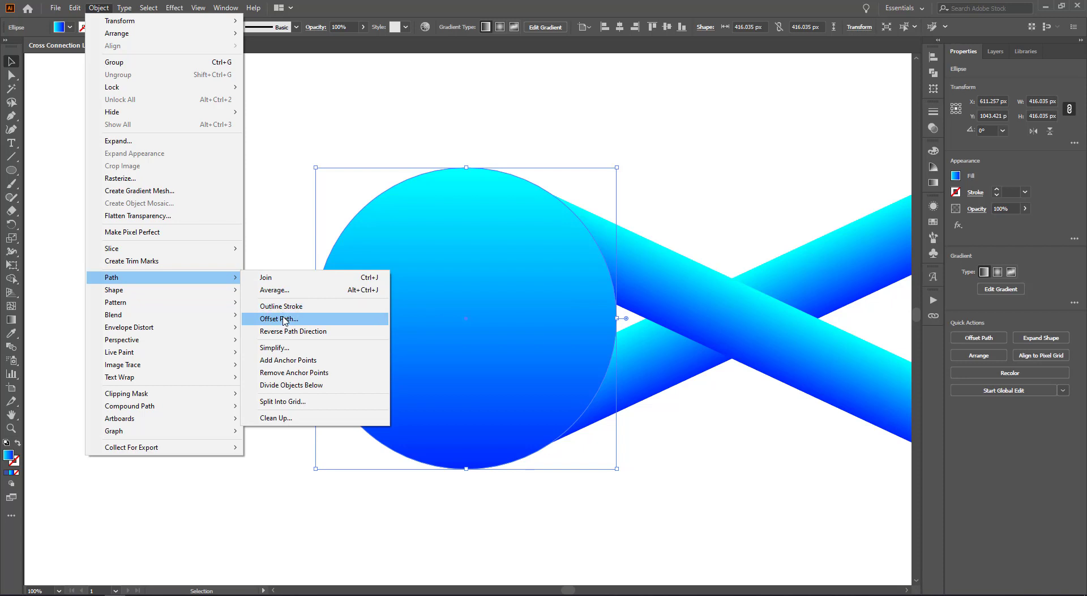
click(282, 317)
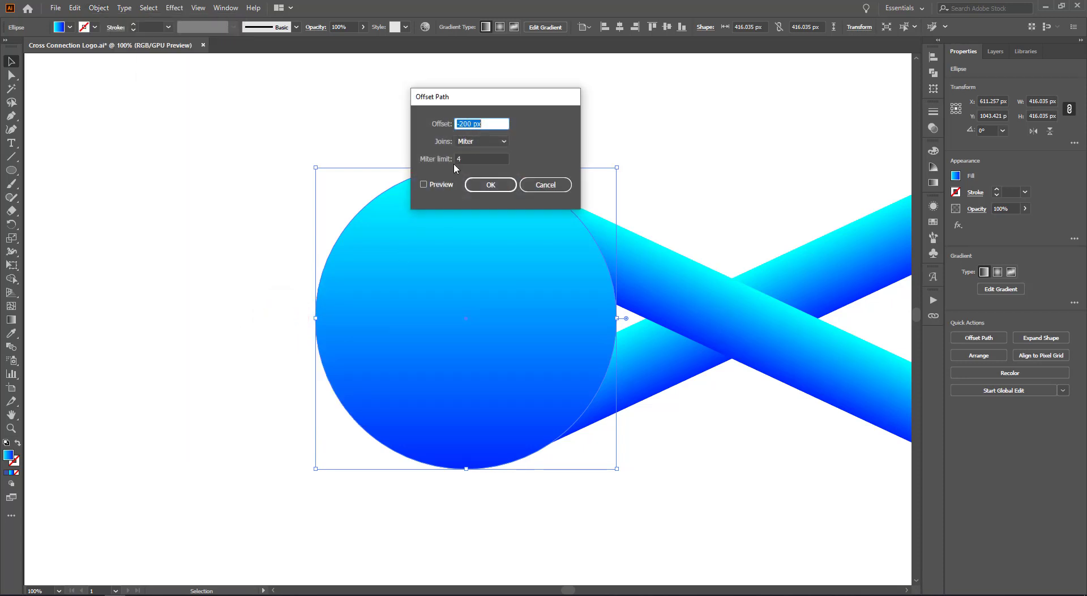
double_click(470, 124)
click(422, 184)
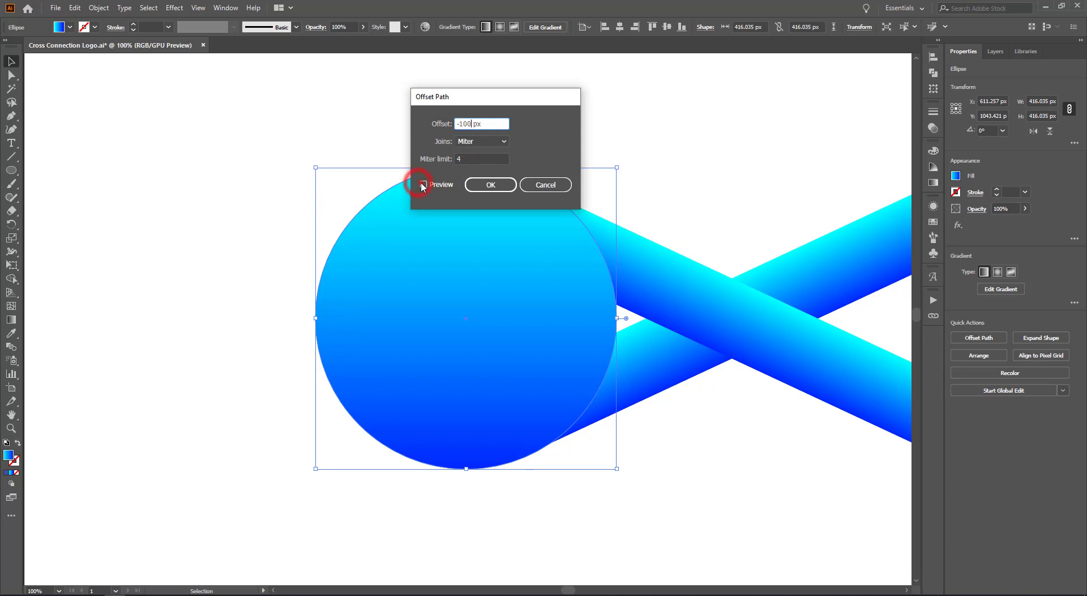
click(490, 184)
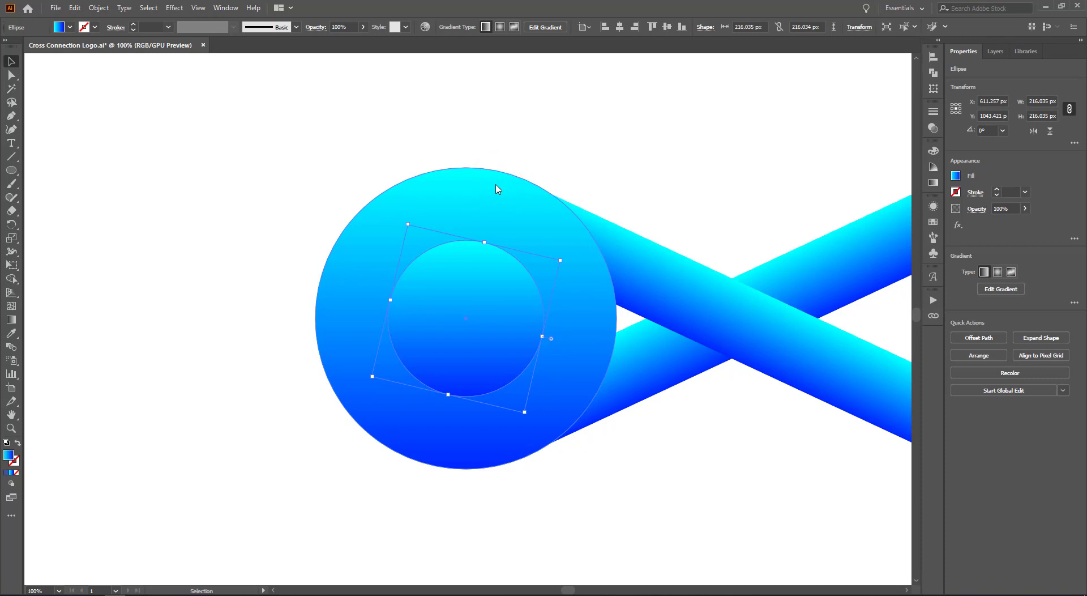
Subtract the inner circle from the large circle to form a ring
drag(273, 288, 424, 335)
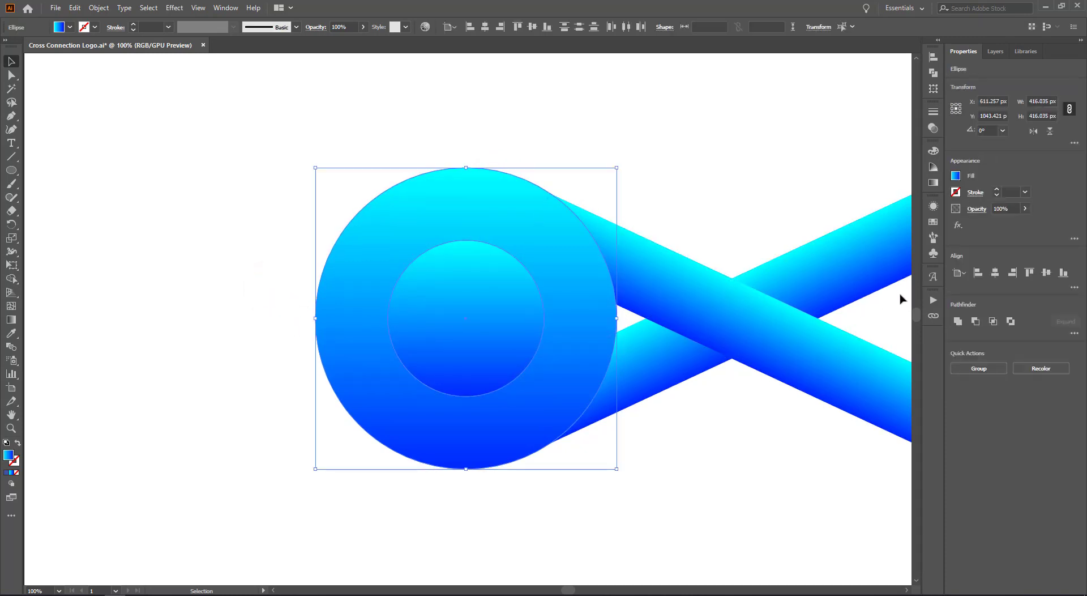
click(974, 321)
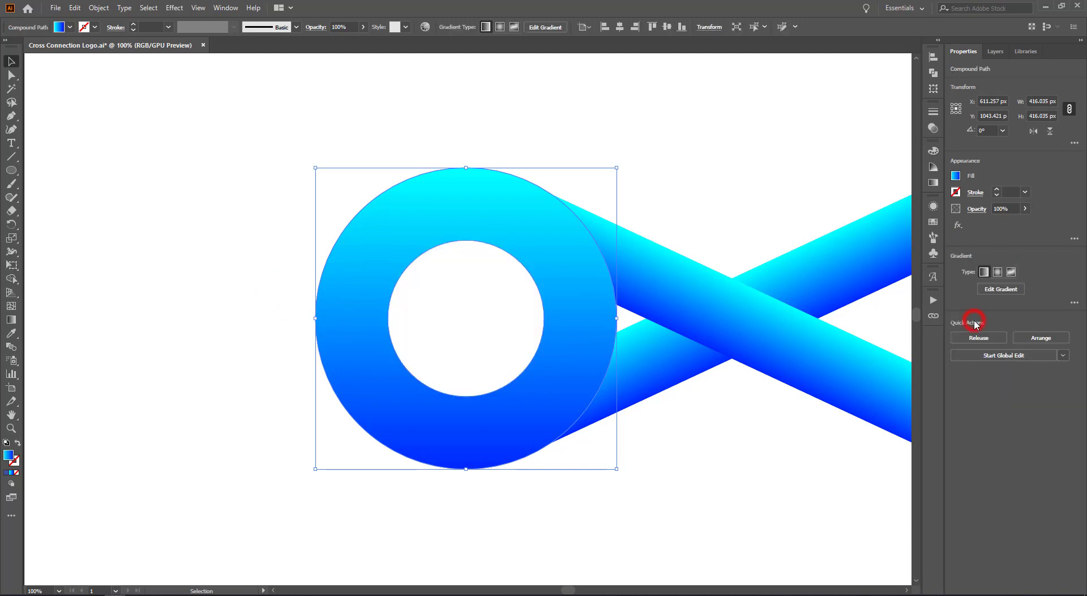
Isolate the ring's compound path so that its inner circle can be edited separately
drag(614, 172, 560, 277)
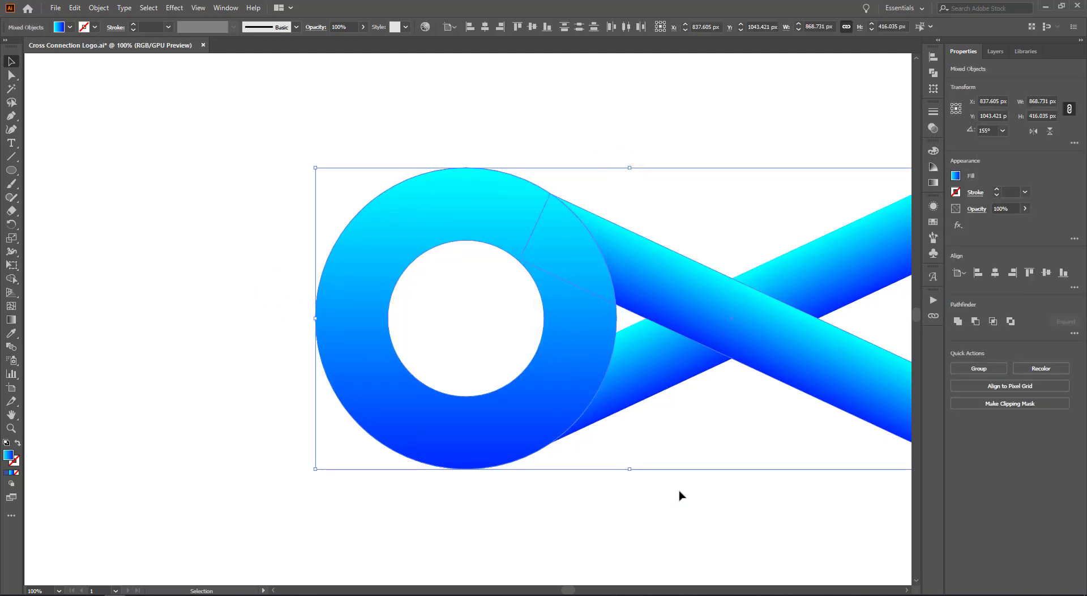
key(ctrl+plus)
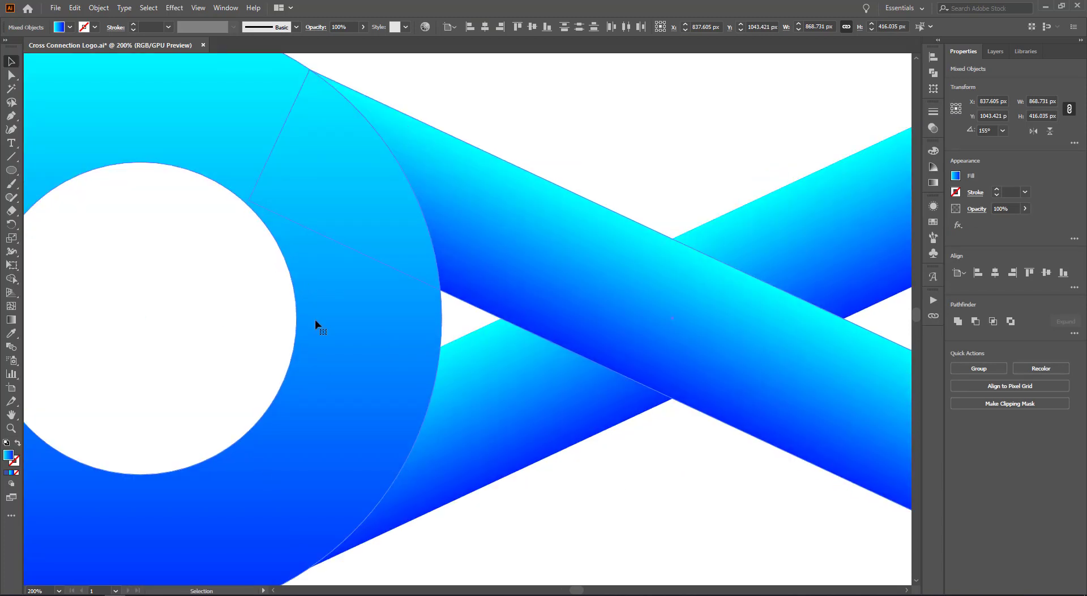
scroll(315, 320, down, 2)
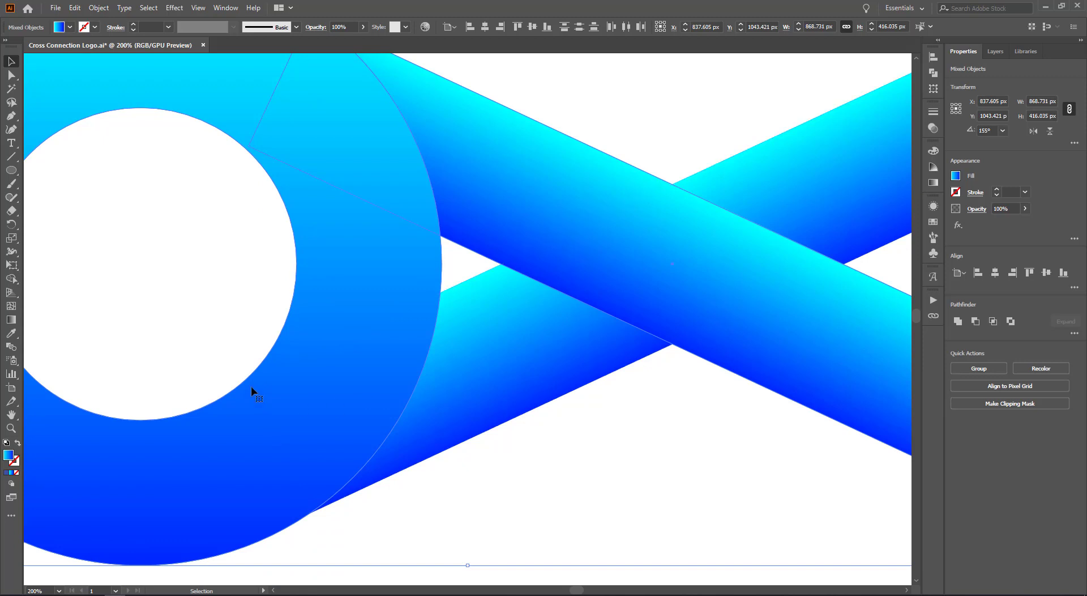
click(413, 378)
click(448, 388)
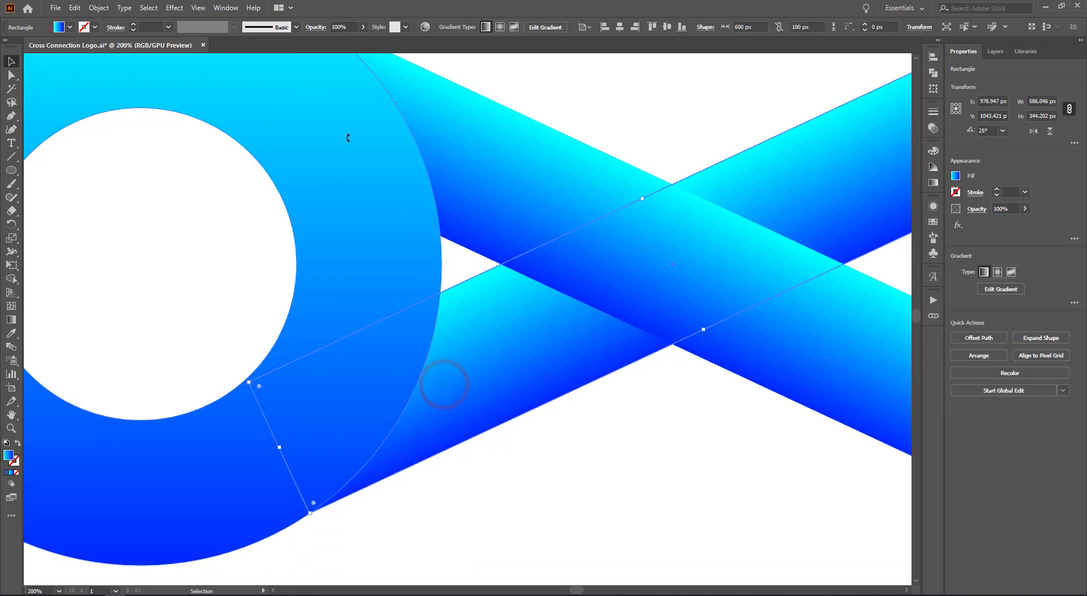
click(437, 149)
click(176, 271)
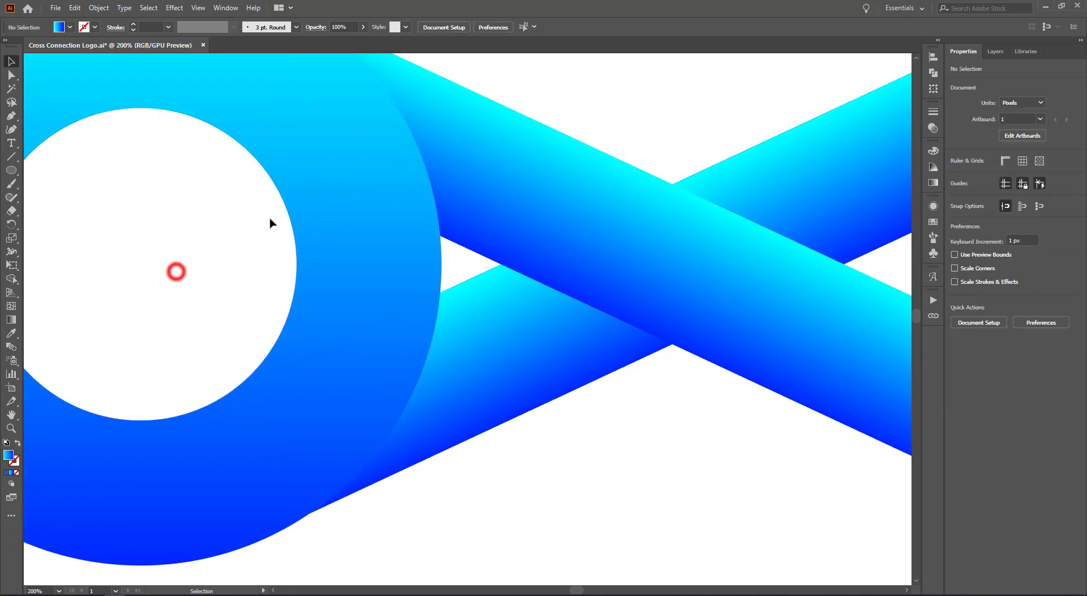
double_click(277, 193)
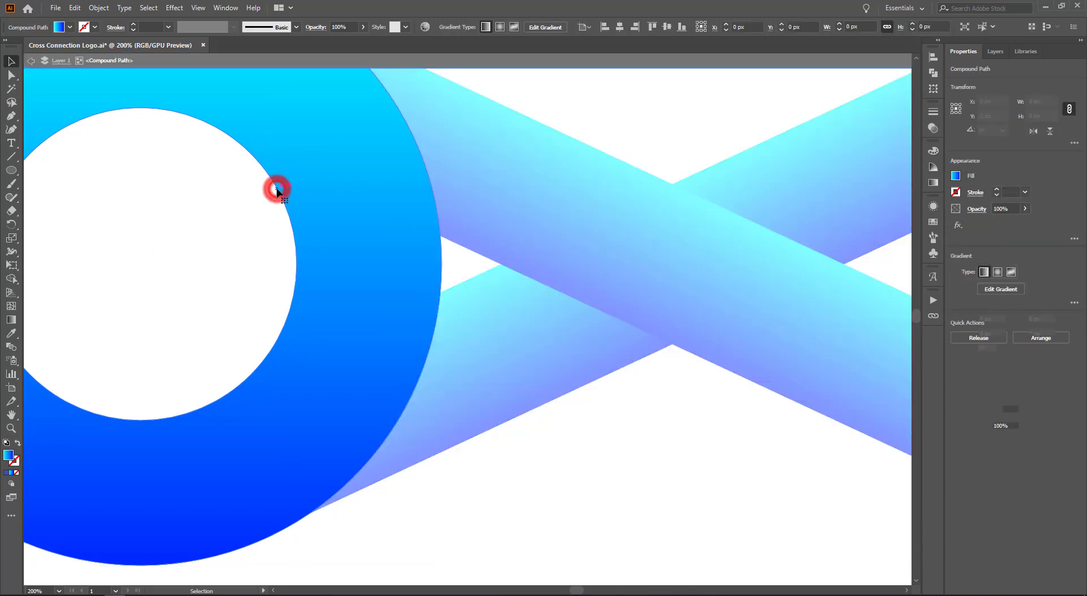
click(277, 193)
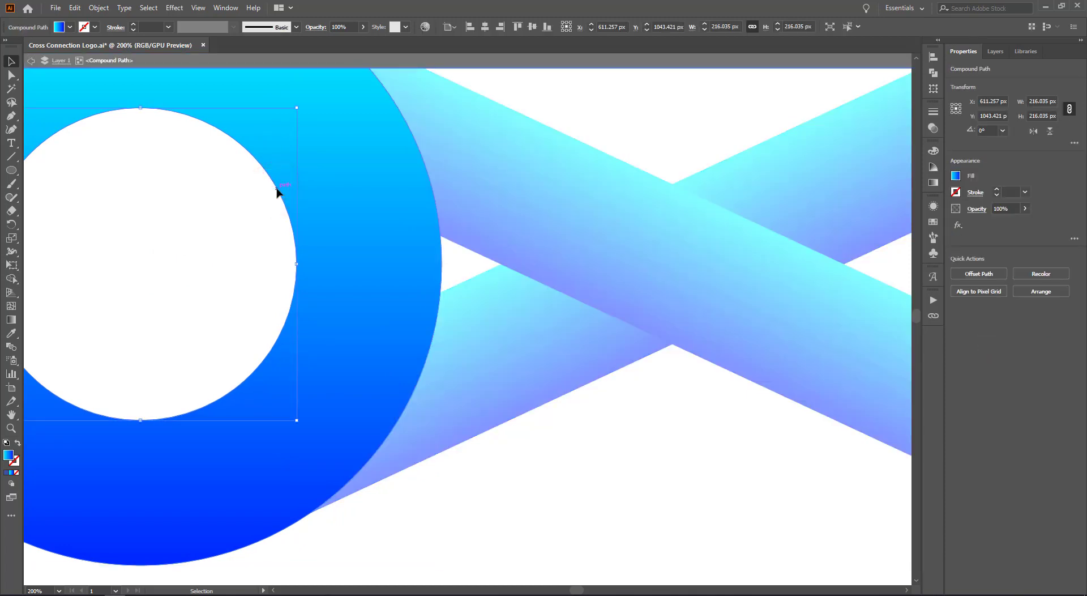
click(552, 465)
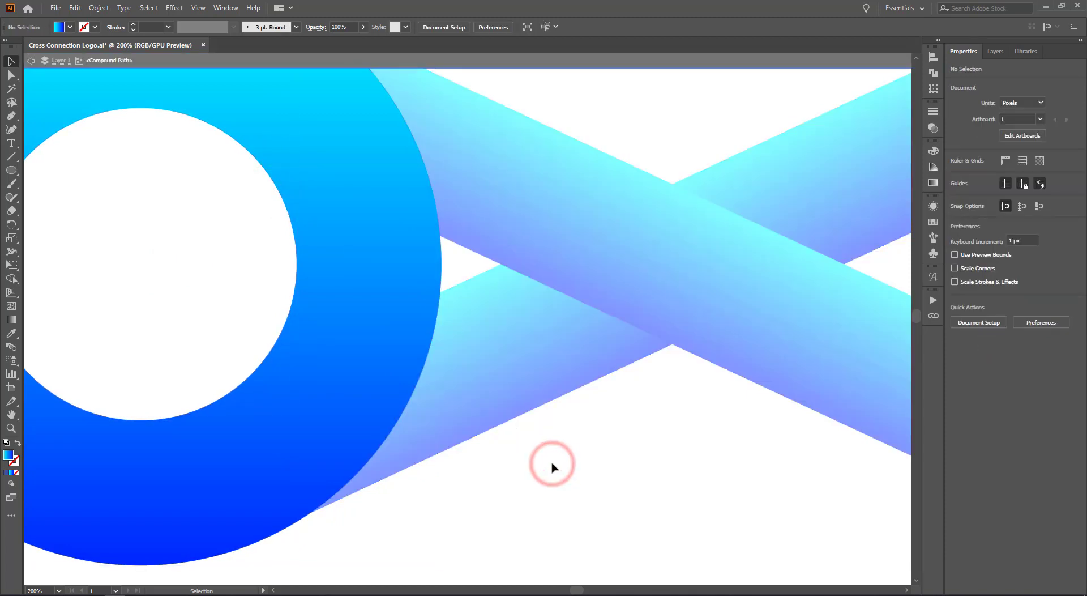
In Outline view, enlarge the ring's inner circle about its centre to about 222 px, meeting the bars' inner corners; return to Preview and leave isolation
key(ctrl+y)
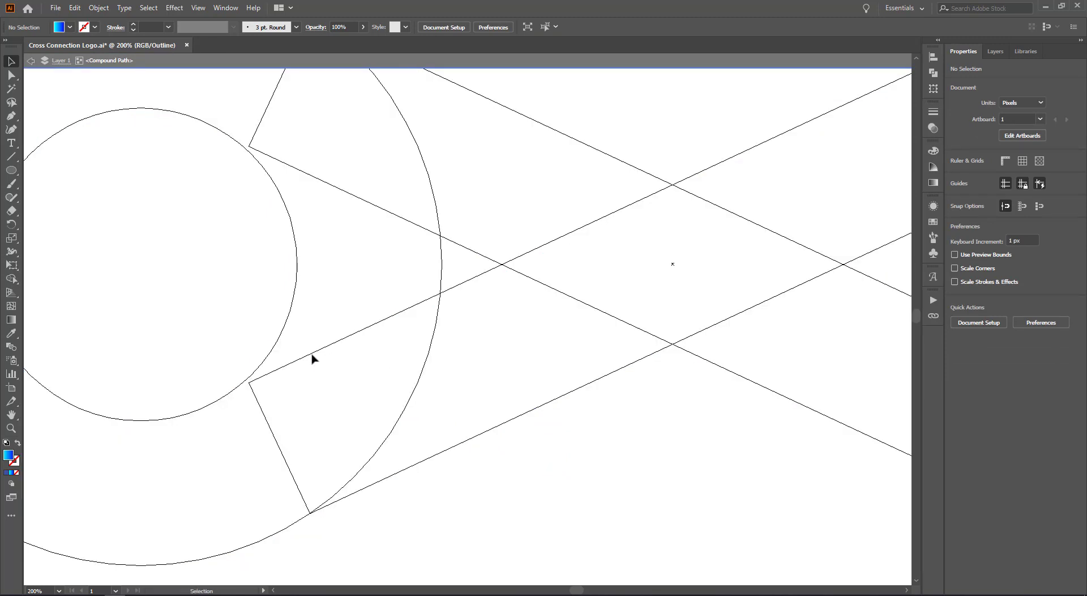
click(286, 319)
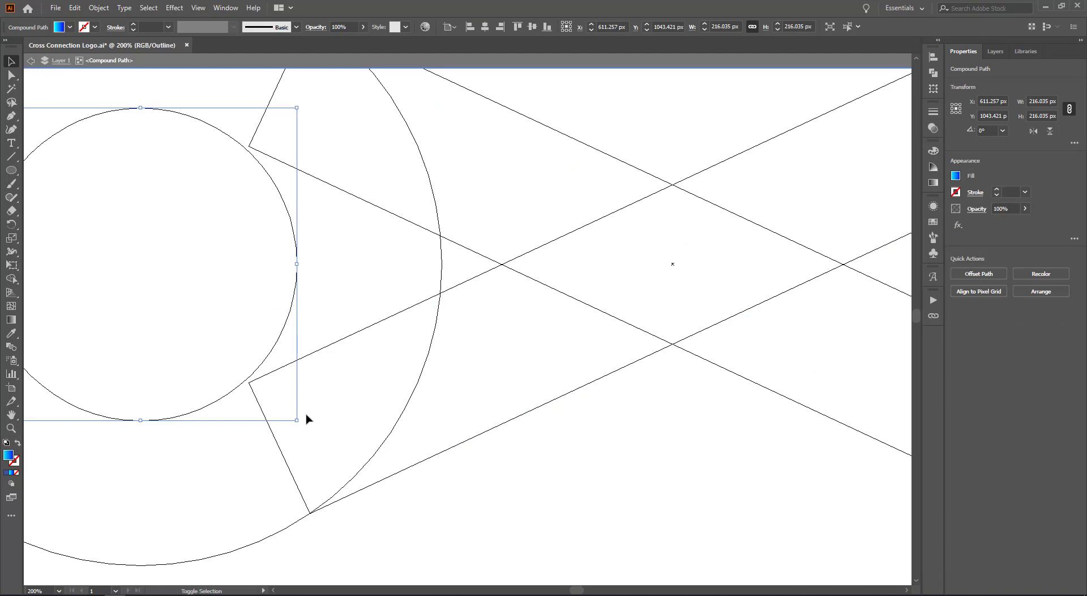
drag(296, 419, 303, 429)
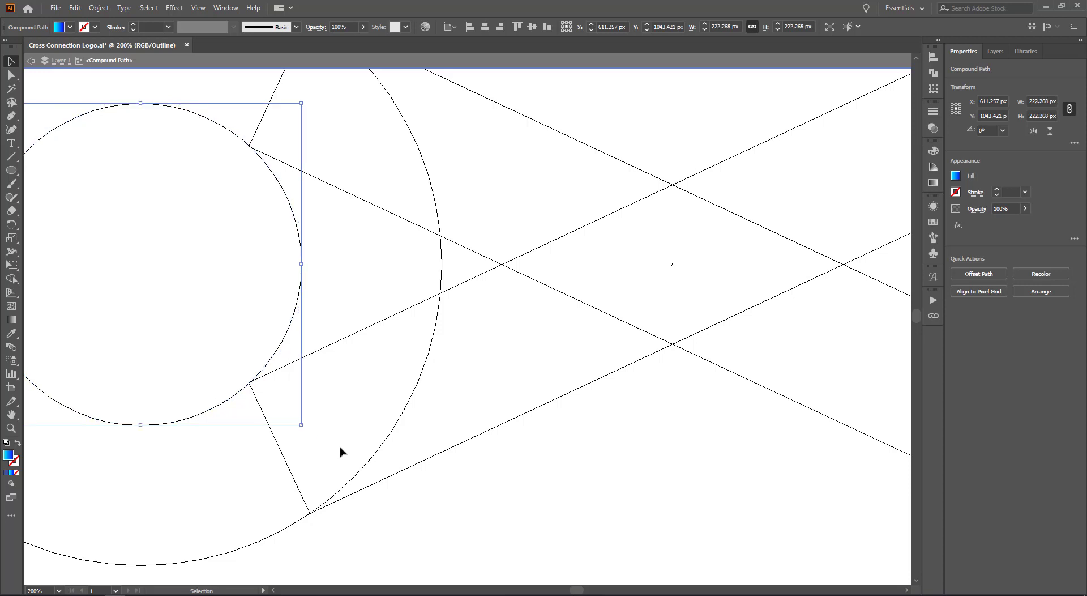
click(426, 504)
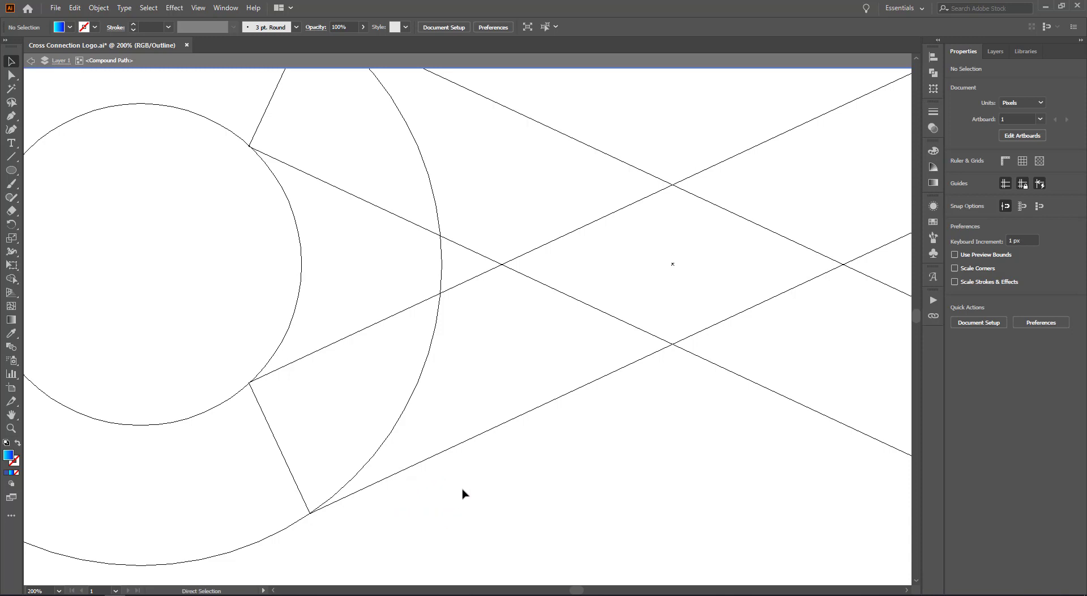
key(ctrl+y)
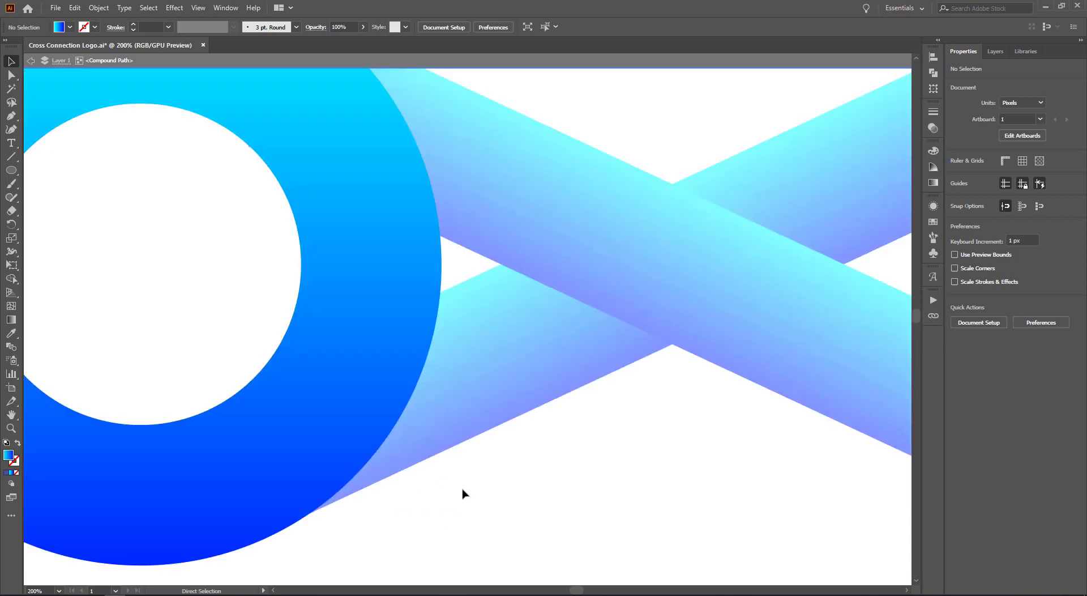
key(ctrl+1)
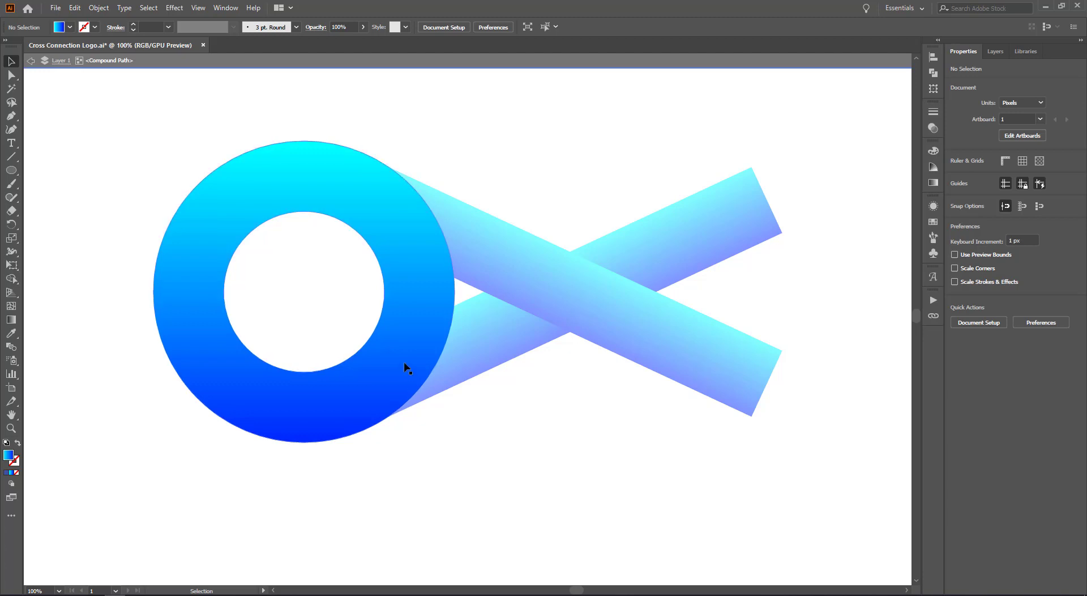
click(405, 338)
click(546, 407)
drag(541, 187, 427, 388)
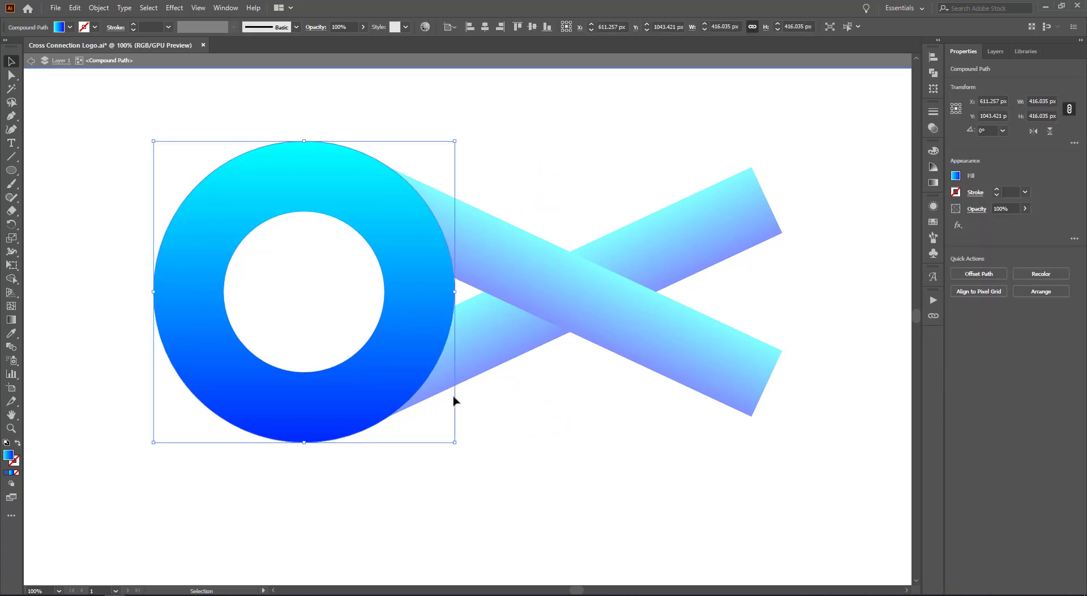
double_click(558, 436)
Use the Shape Builder on the ring and both bars to split off the ring's outer left arc as a separate shape
drag(533, 138, 285, 457)
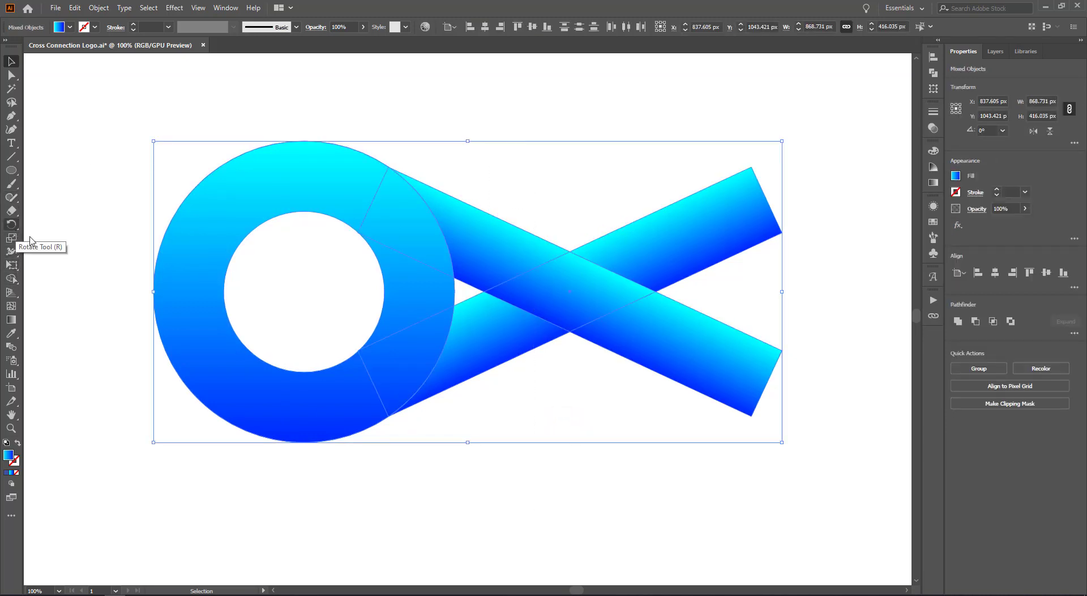
click(11, 278)
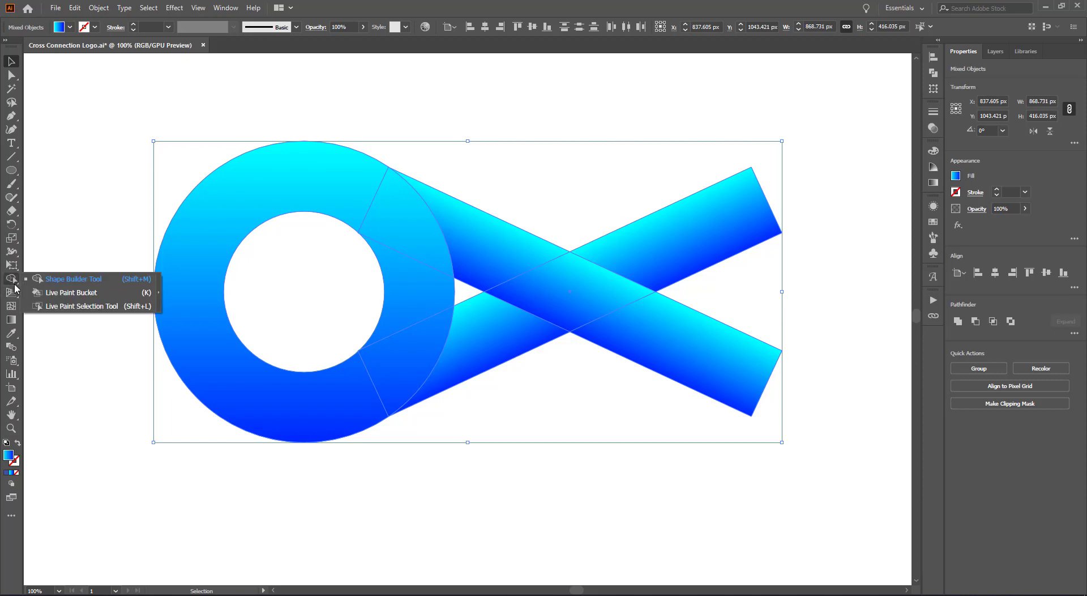
click(44, 280)
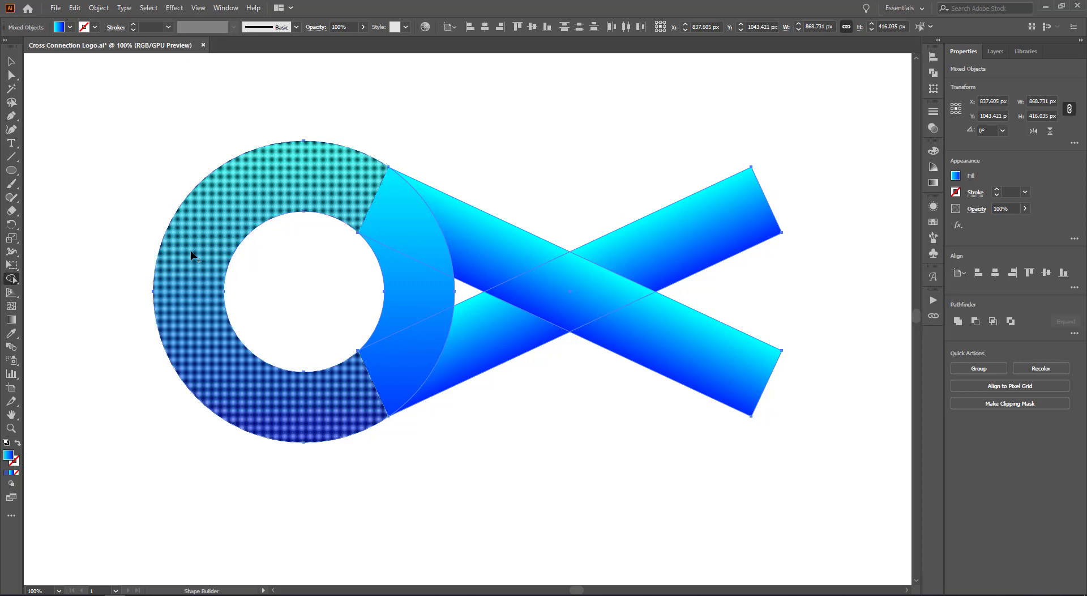
click(190, 251)
click(13, 62)
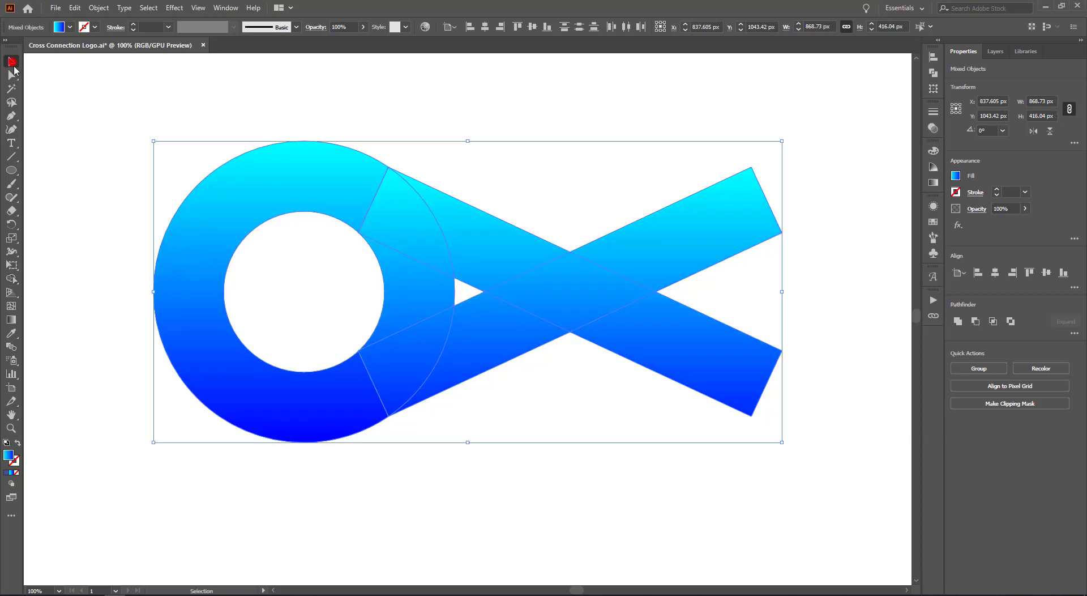
Delete the separated left arc of the ring
click(107, 127)
click(178, 211)
key(Delete)
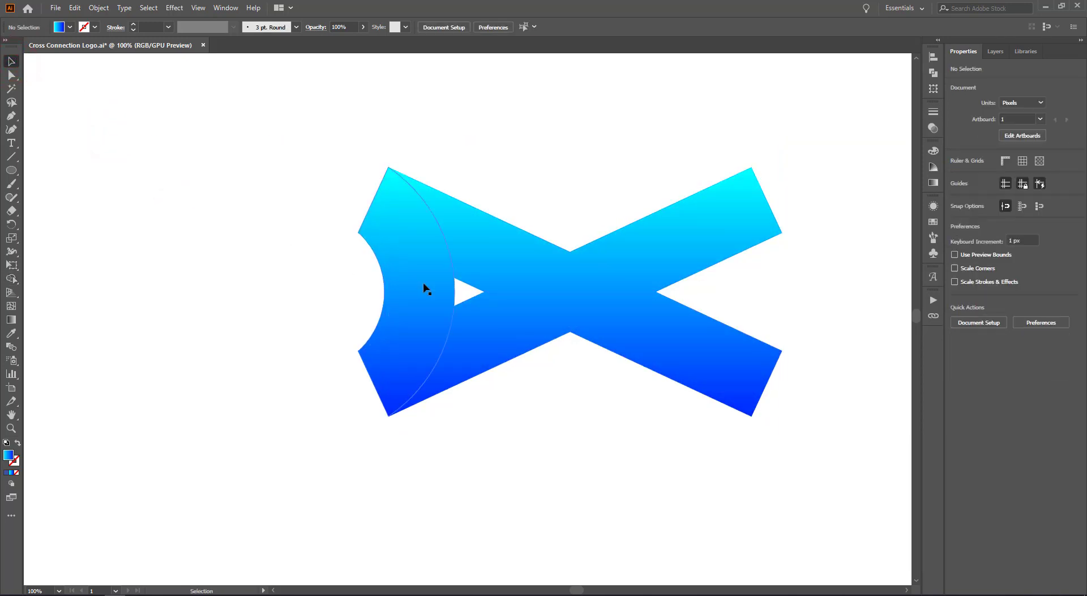
Send the remaining curved ring section to the back, behind the crossed bars
click(425, 286)
key(ctrl+shift+bracketleft)
click(518, 412)
Reflect a copy of the curved ring section across the vertical axis through the bars' crossing point onto their right ends
click(424, 337)
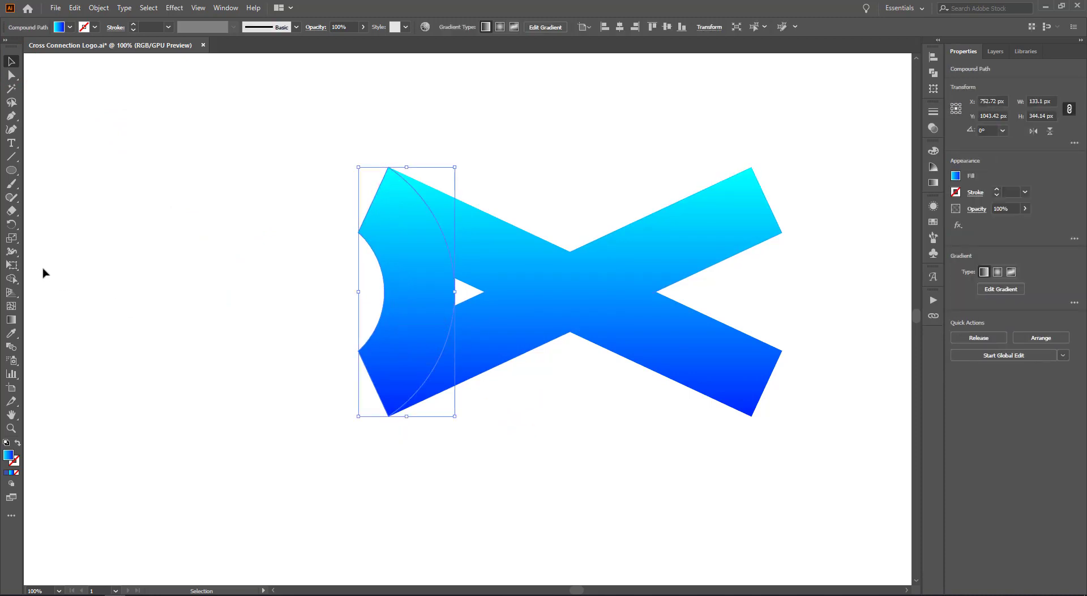
drag(12, 225, 69, 240)
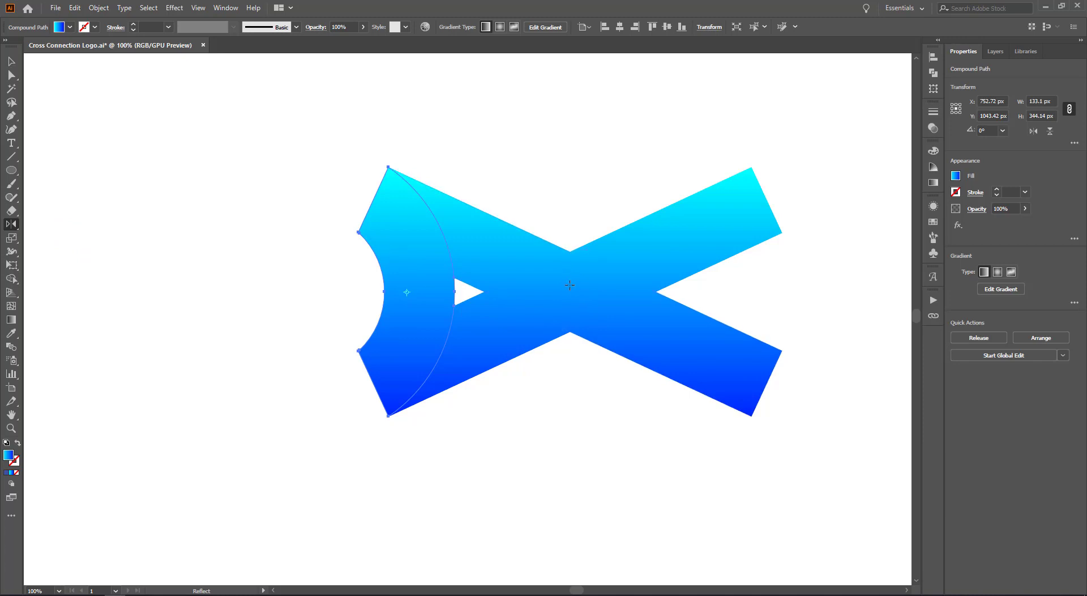
drag(572, 325, 570, 333)
drag(570, 332, 568, 330)
drag(701, 110, 250, 168)
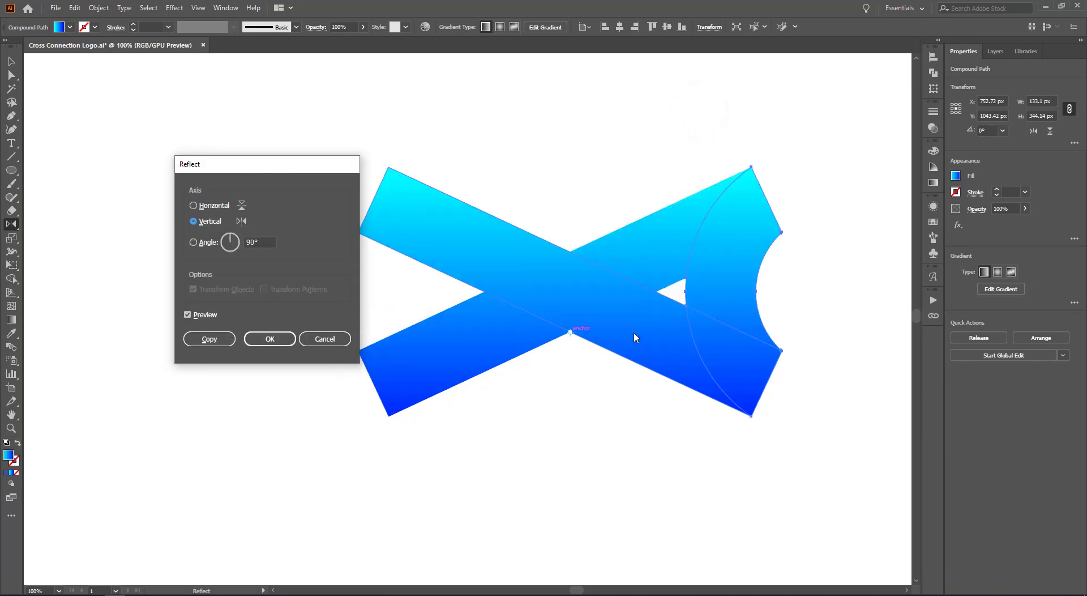
click(218, 338)
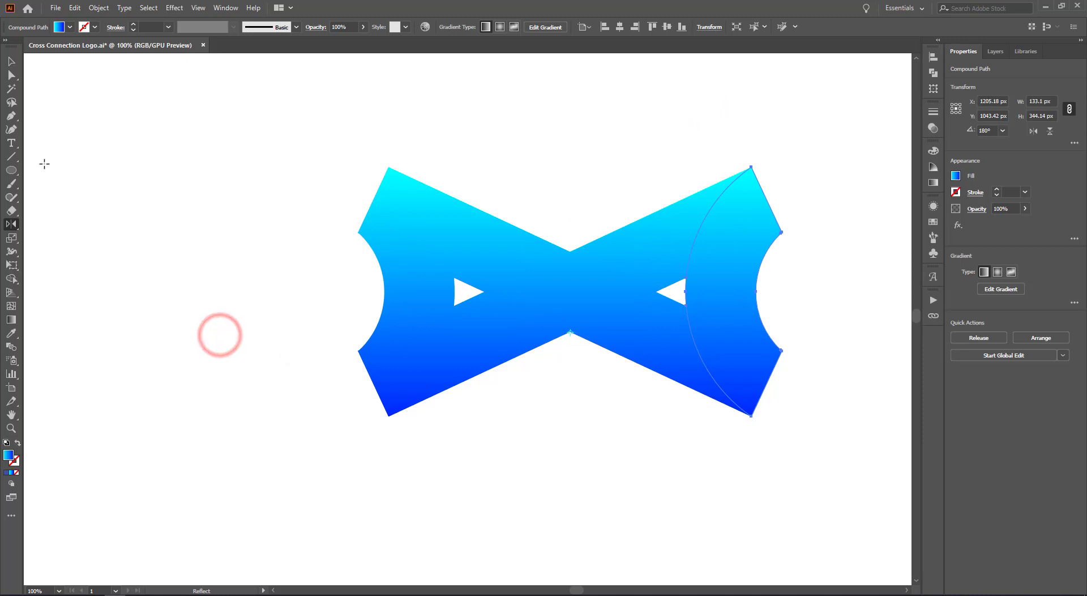
click(11, 61)
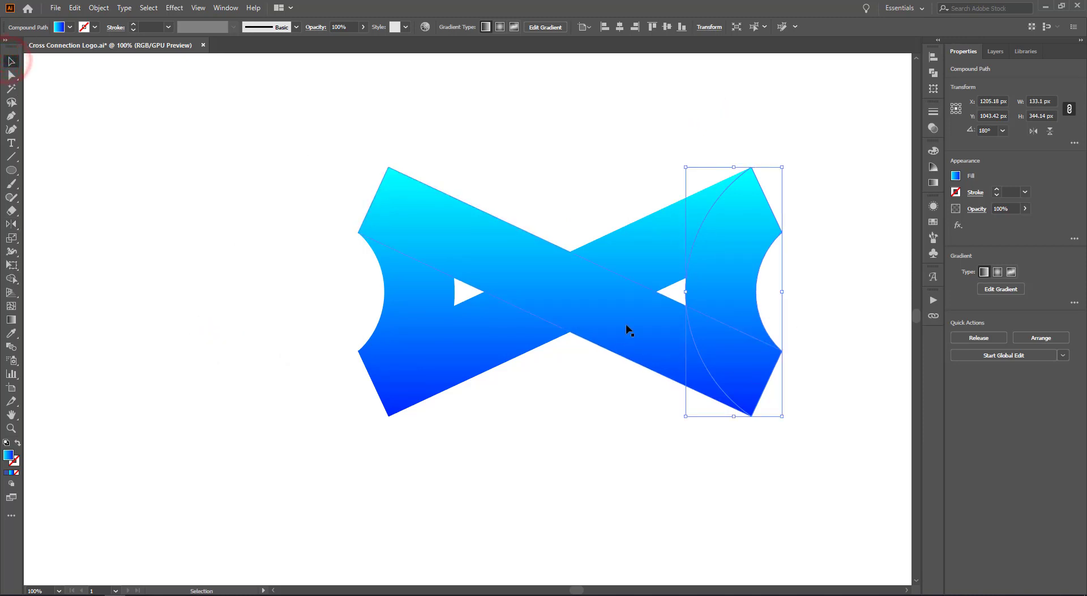
Bring the left curved end section to the front, above both crossed bars
click(643, 464)
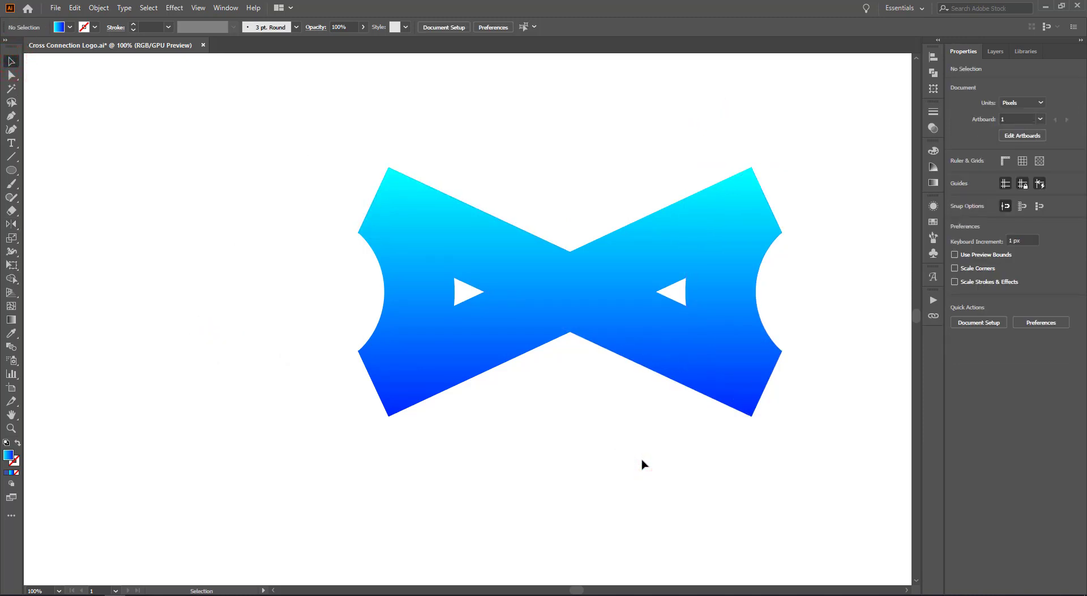
scroll(651, 504, up, 2)
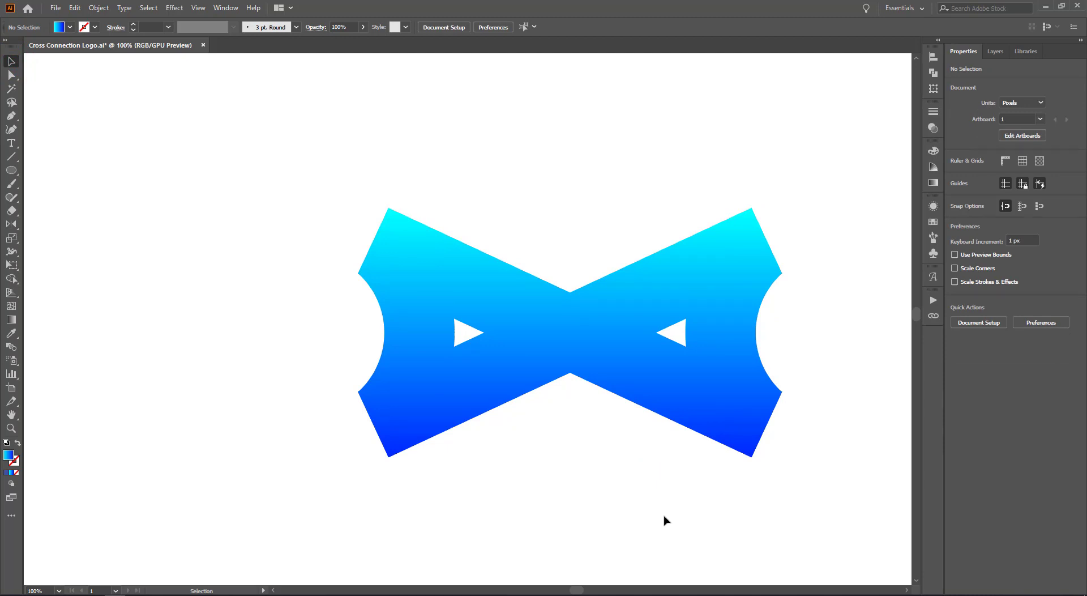
click(401, 344)
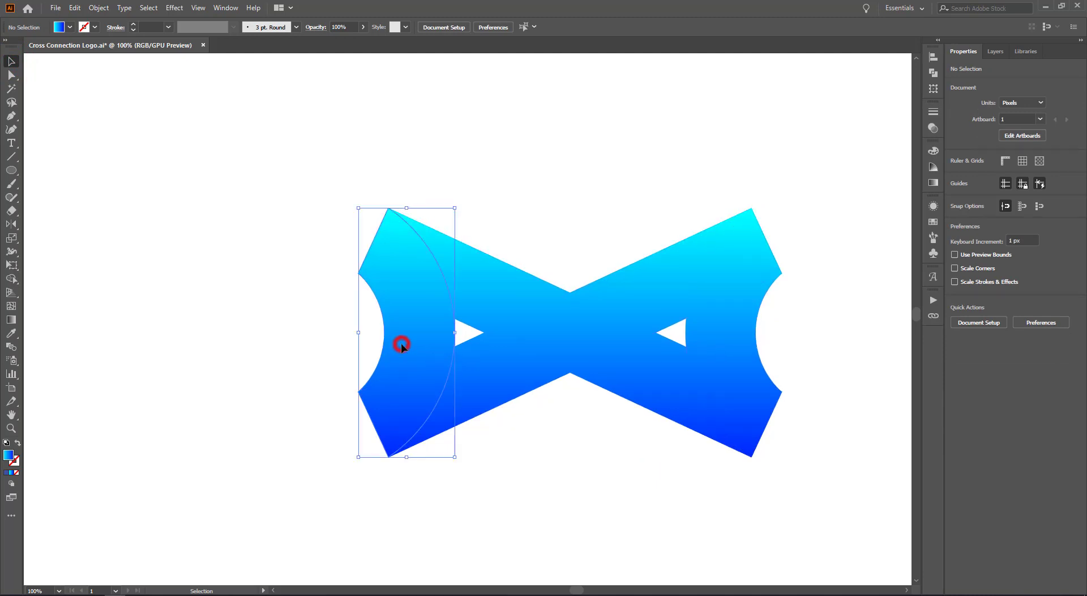
right_click(401, 344)
mouse_move(499, 472)
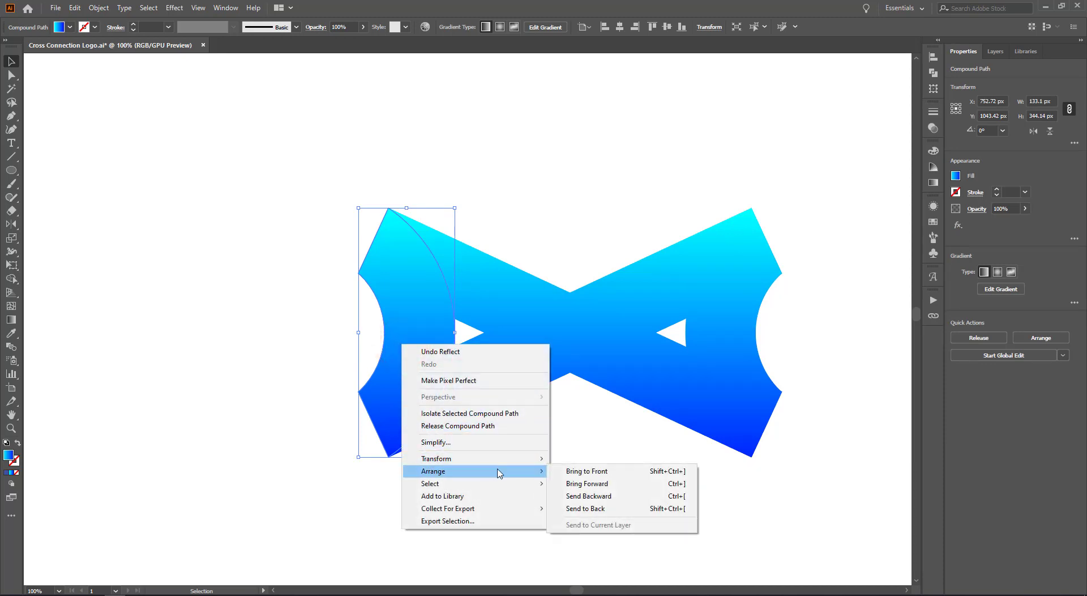
click(592, 472)
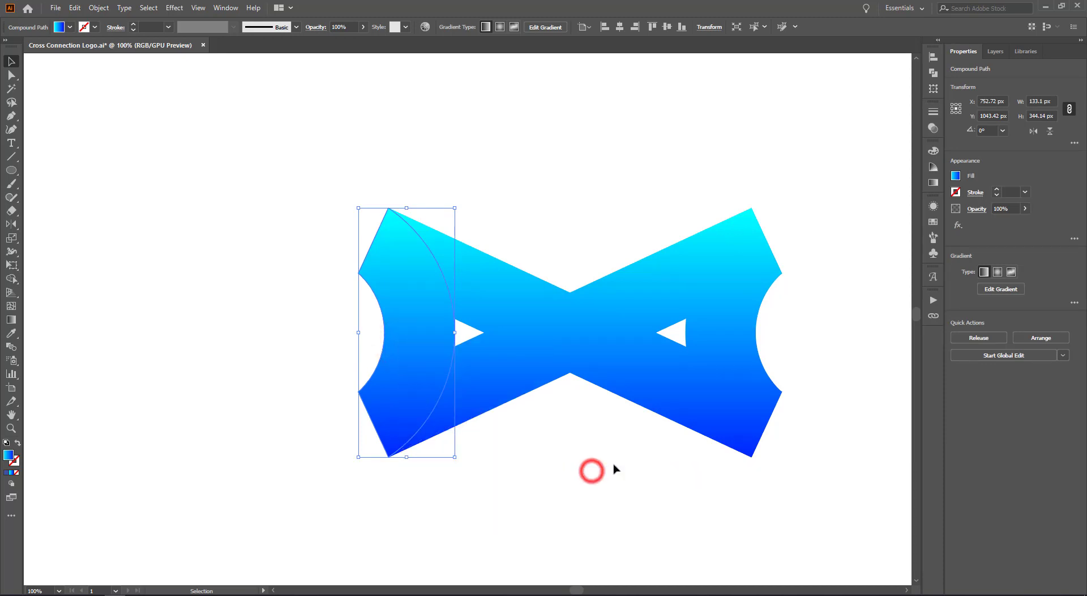
Send the mirrored curved section on the right ends to the back of the stack
click(718, 316)
right_click(720, 319)
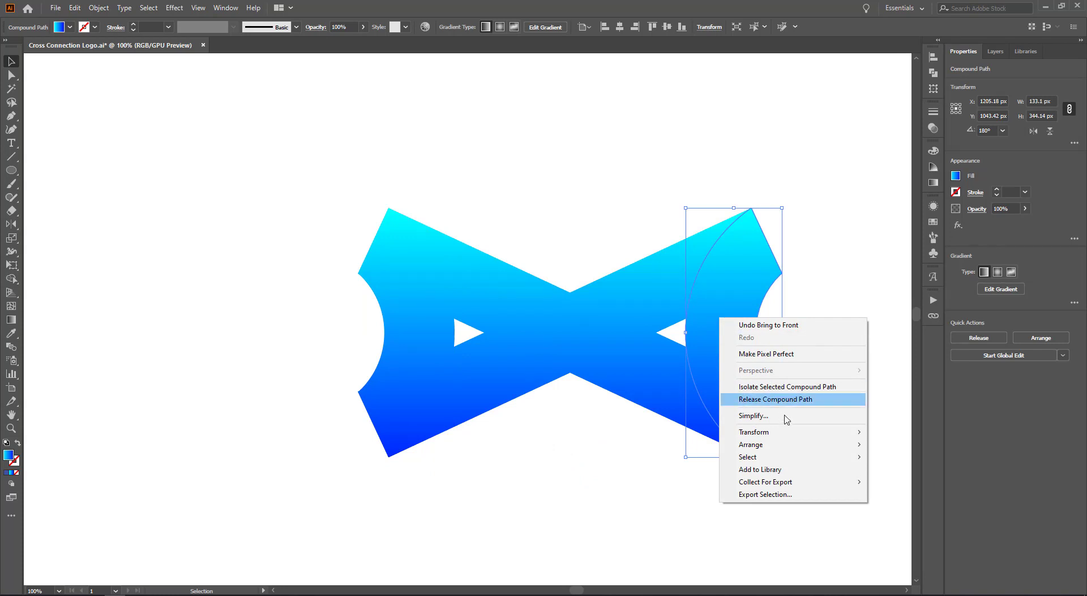
mouse_move(800, 444)
click(906, 481)
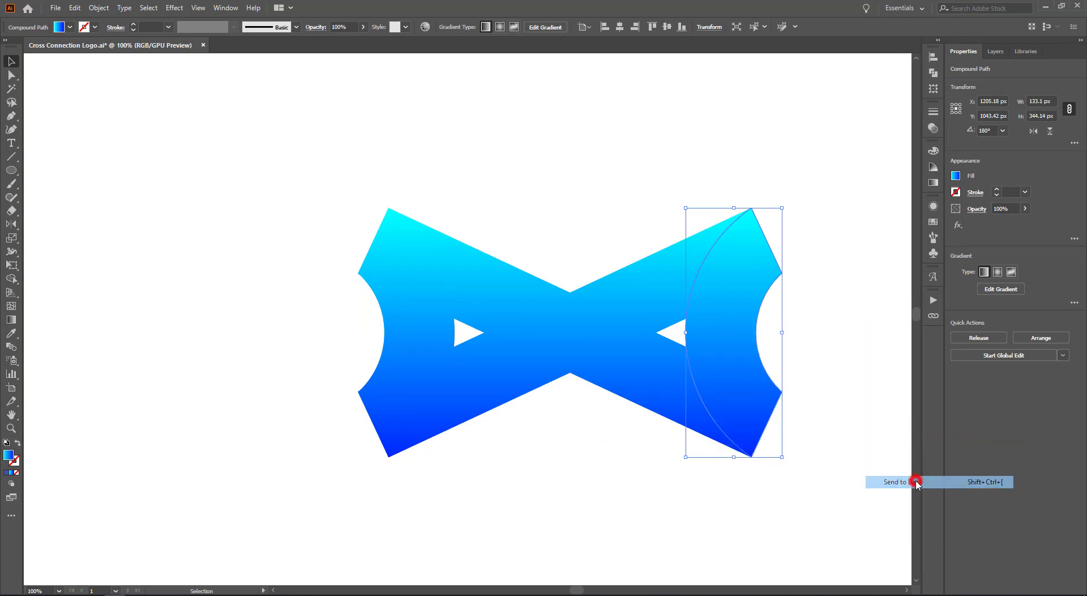
click(617, 485)
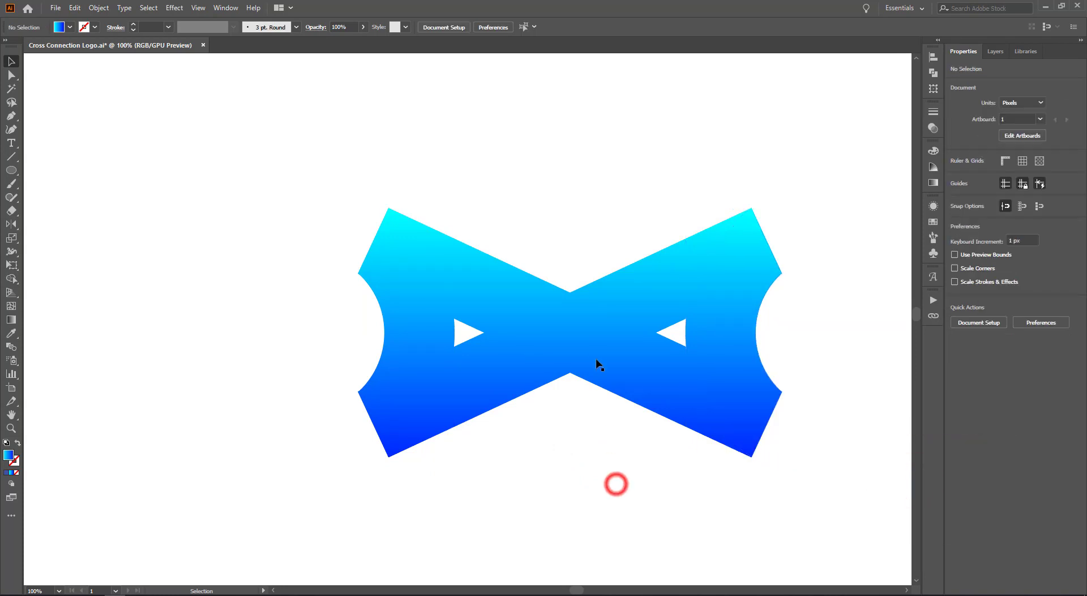
Send the bar running from lower left to upper right to the back
click(621, 348)
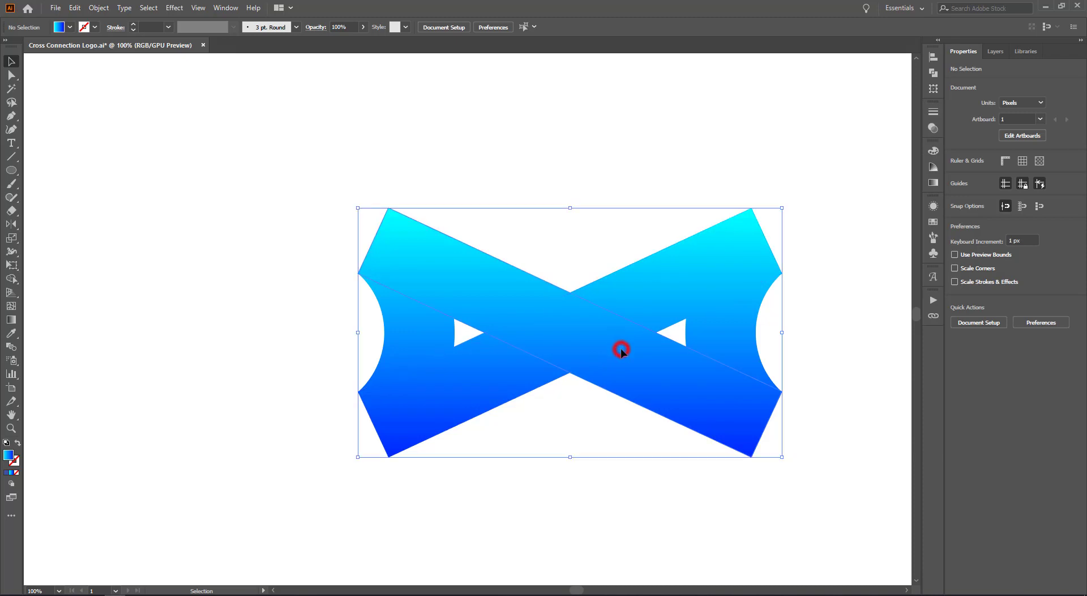
click(632, 298)
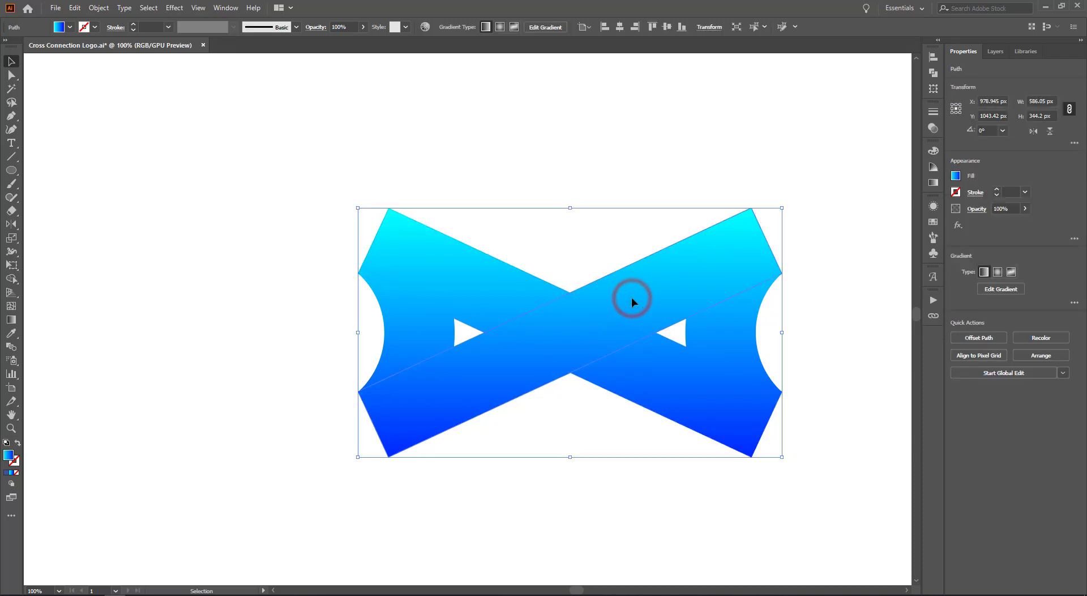
right_click(632, 299)
mouse_move(727, 487)
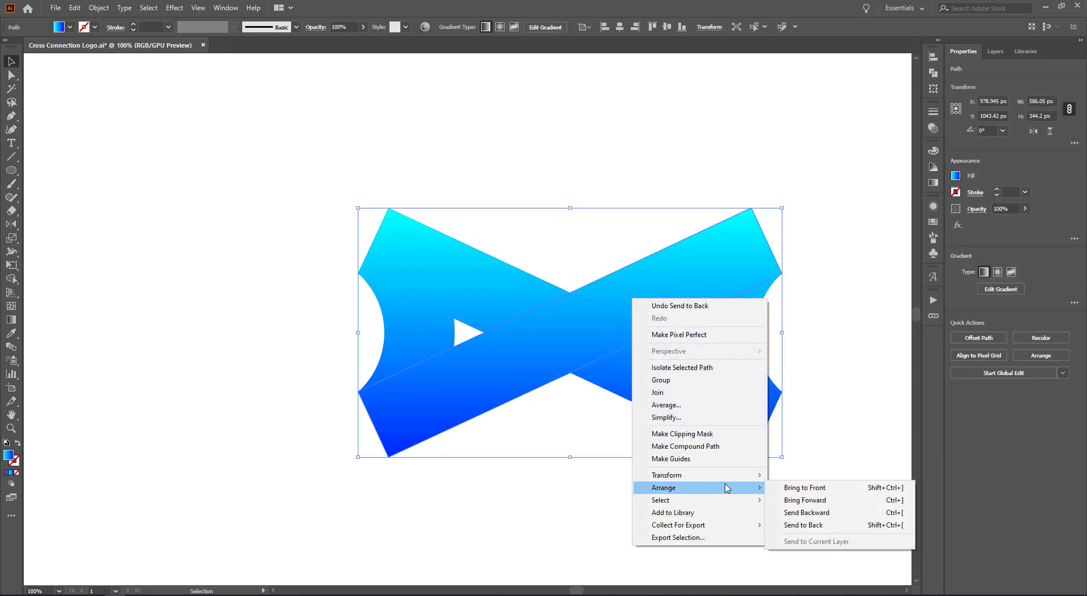
click(818, 525)
Send the right curved section to the back again, behind the lower-left to upper-right bar
right_click(726, 310)
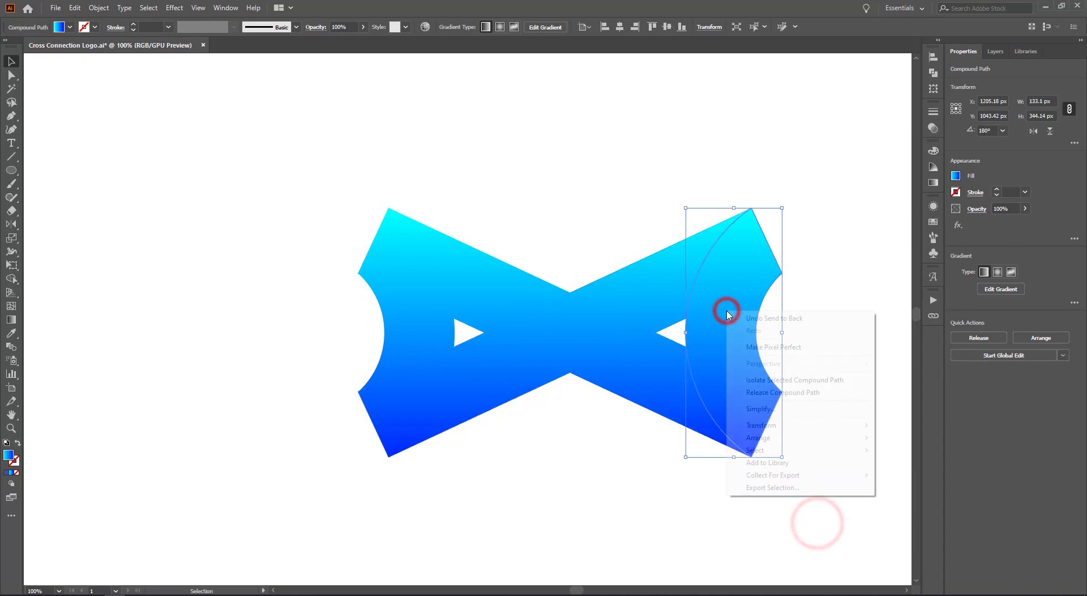
mouse_move(828, 440)
click(929, 475)
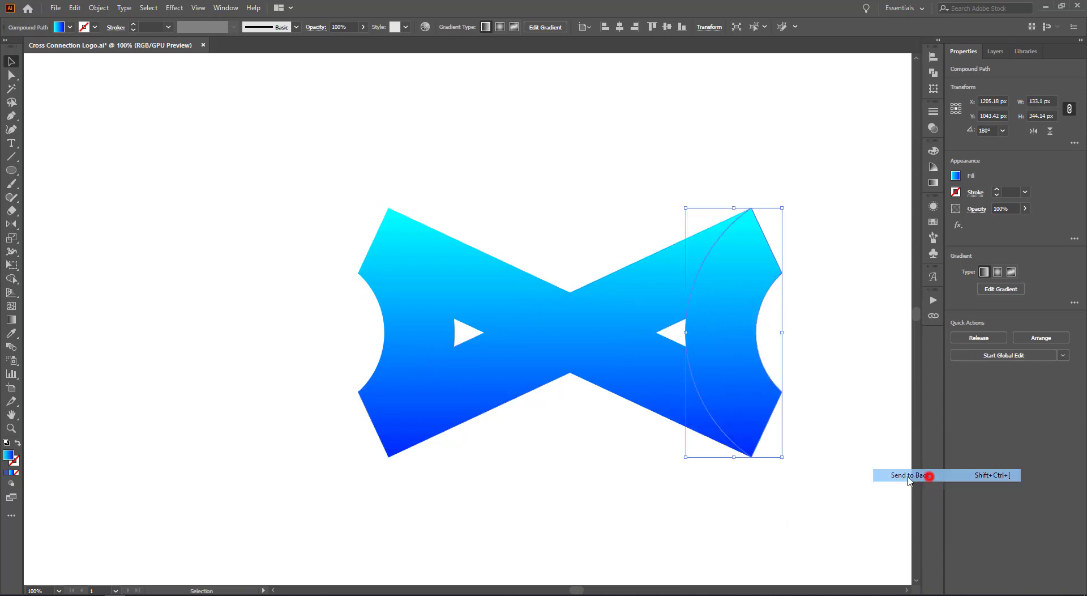
click(697, 497)
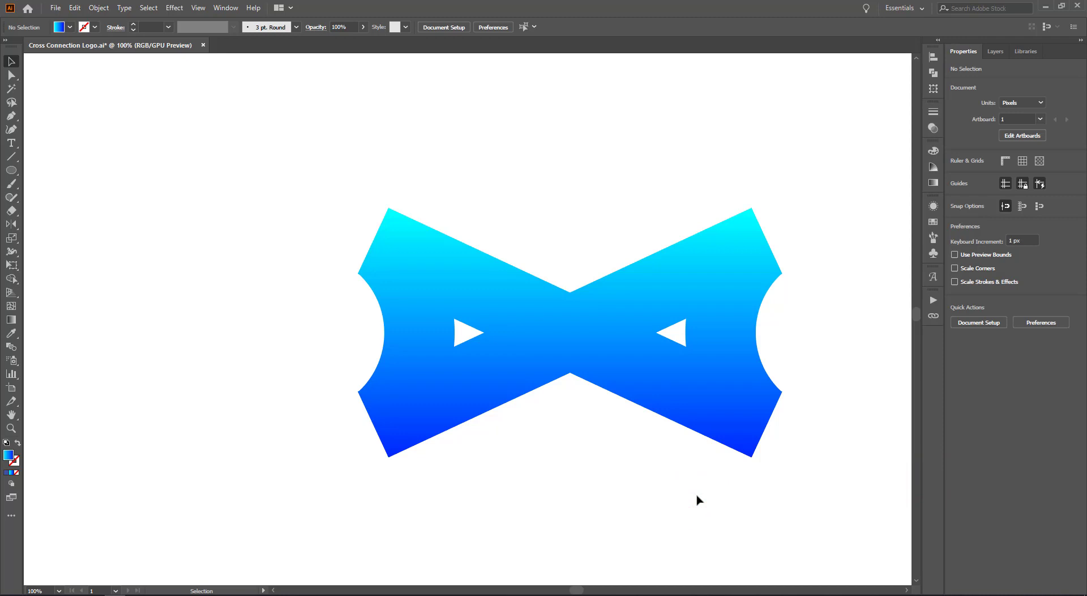
Apply a radial gradient to the bar rising from lower left to upper right and reverse its colour order
key(ctrl+minus)
key(ctrl+minus)
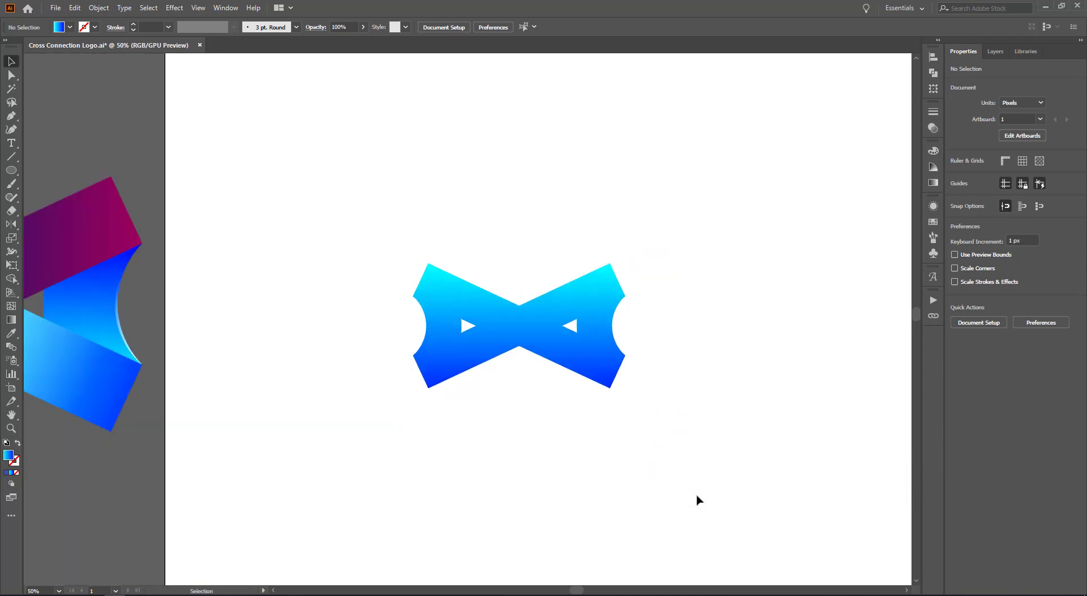
key(ctrl+minus)
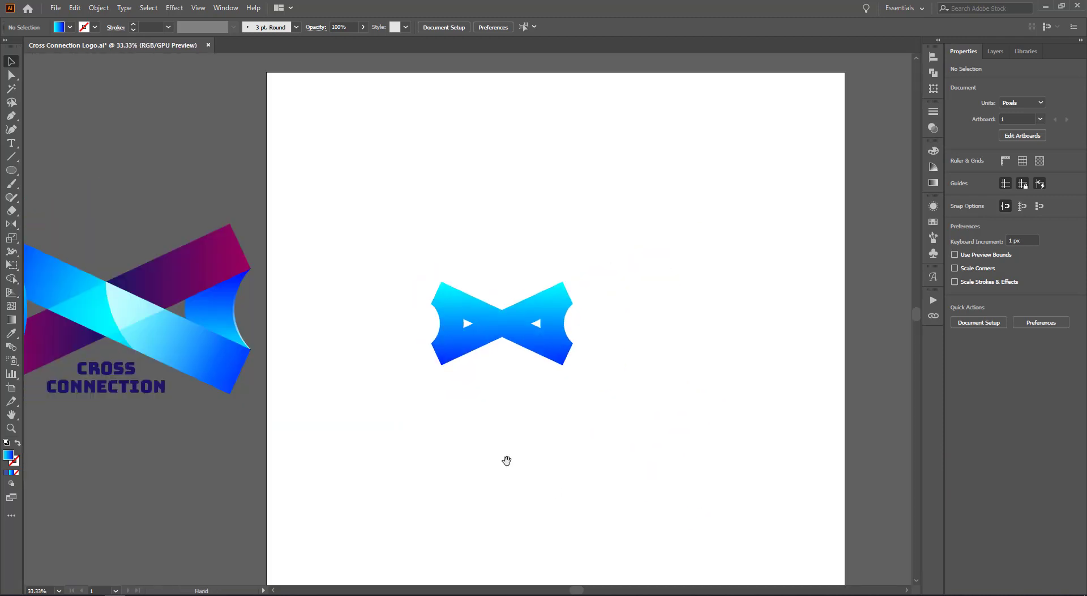
drag(505, 459, 573, 468)
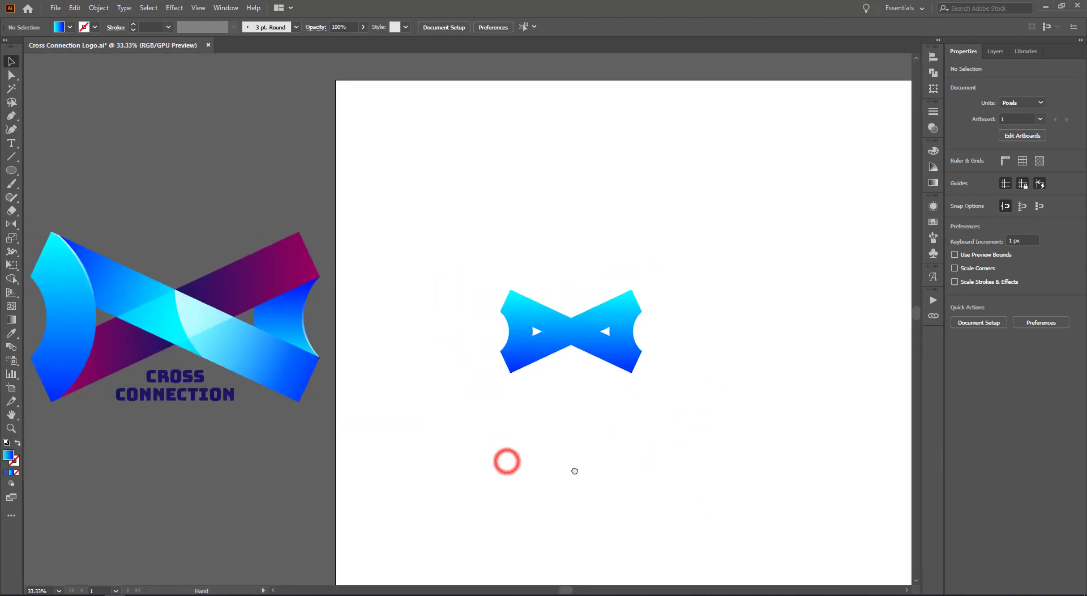
click(600, 323)
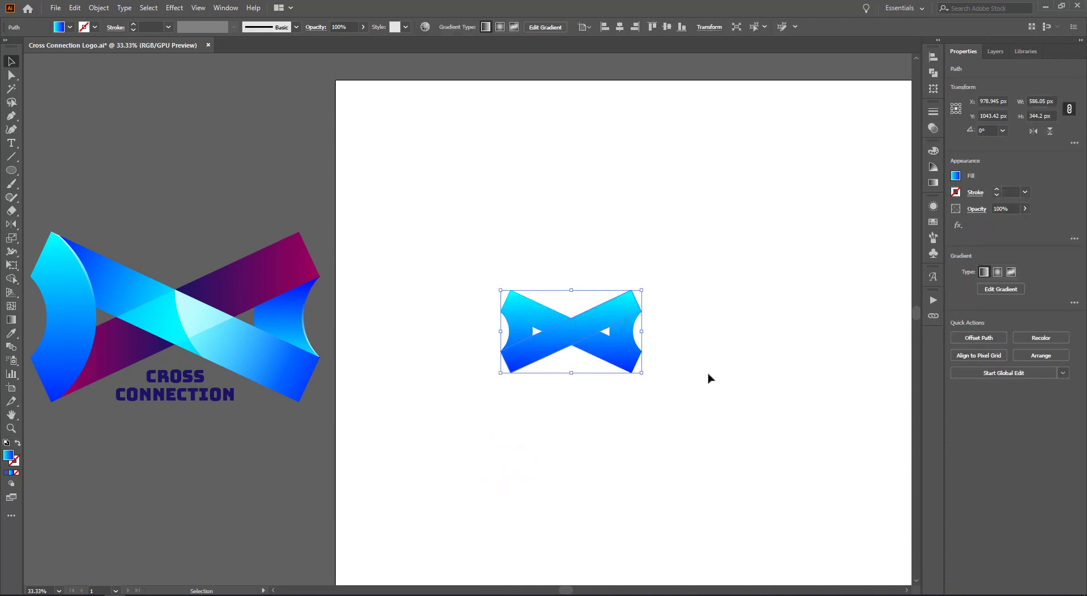
click(642, 402)
click(595, 318)
click(599, 407)
click(556, 343)
click(934, 183)
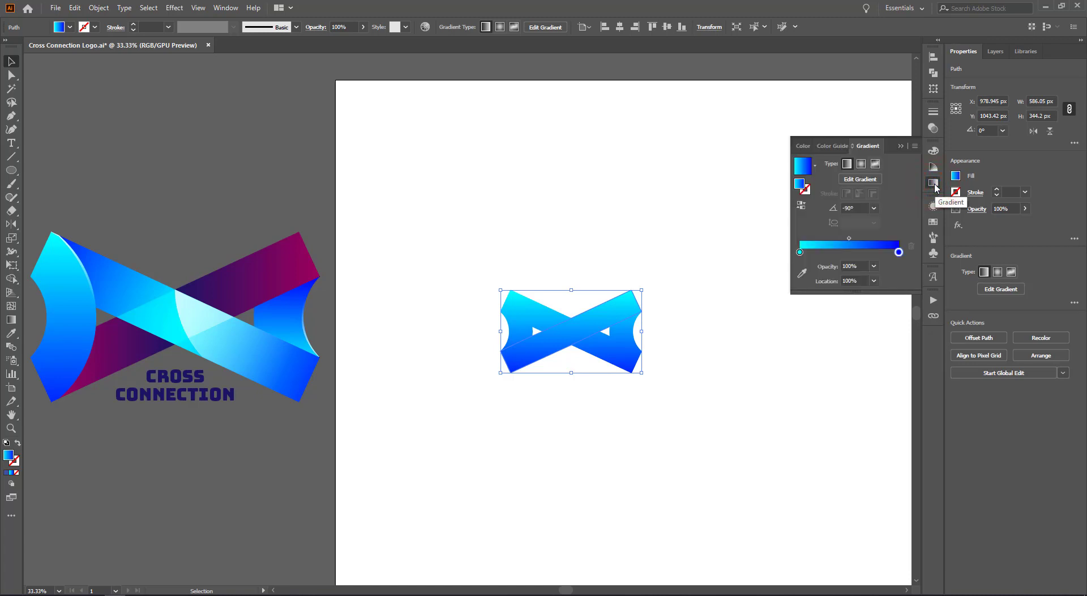
click(861, 164)
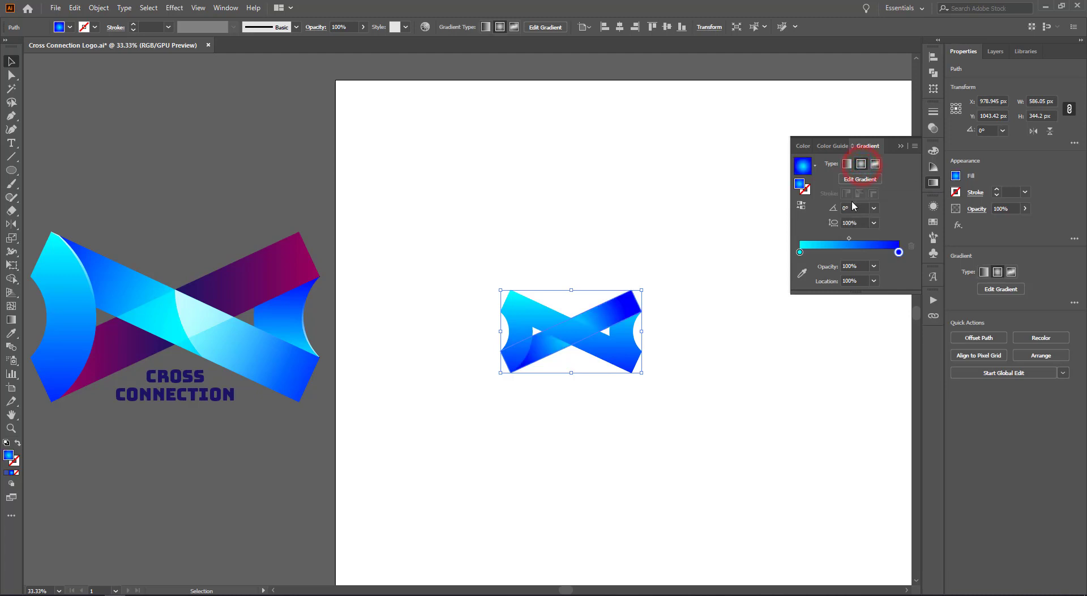
click(801, 205)
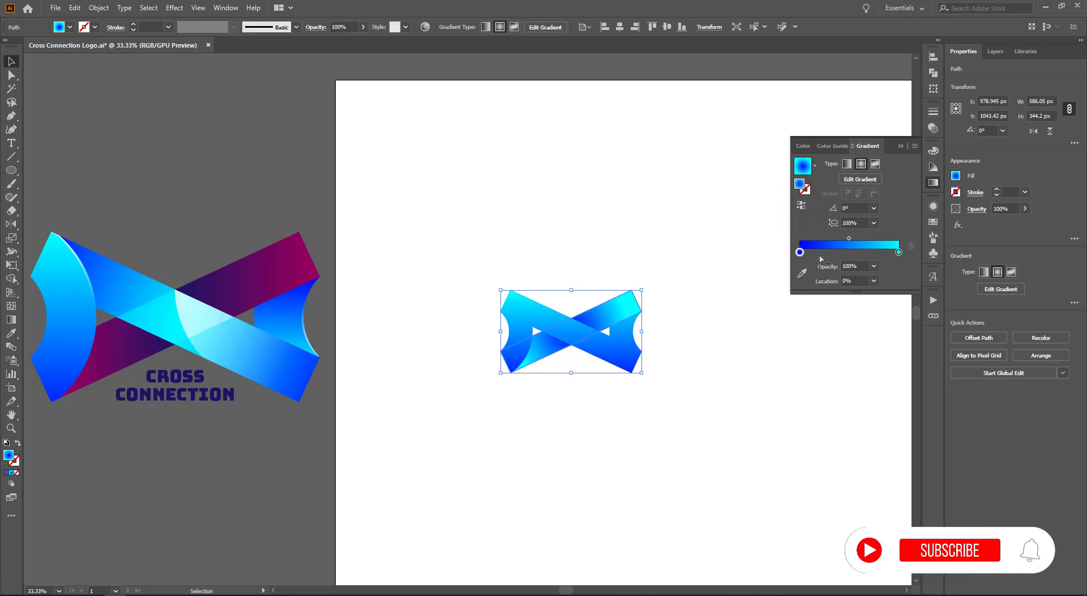
Recolour the rising bar's radial gradient from dark indigo at the centre to deep magenta at the outer end
double_click(800, 251)
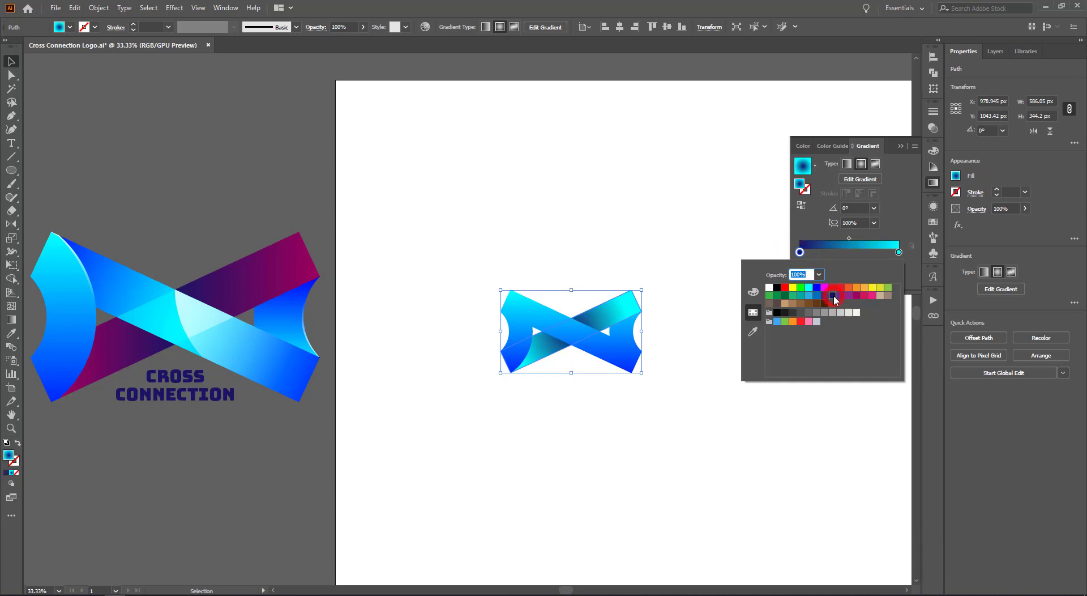
click(834, 297)
double_click(899, 252)
click(856, 295)
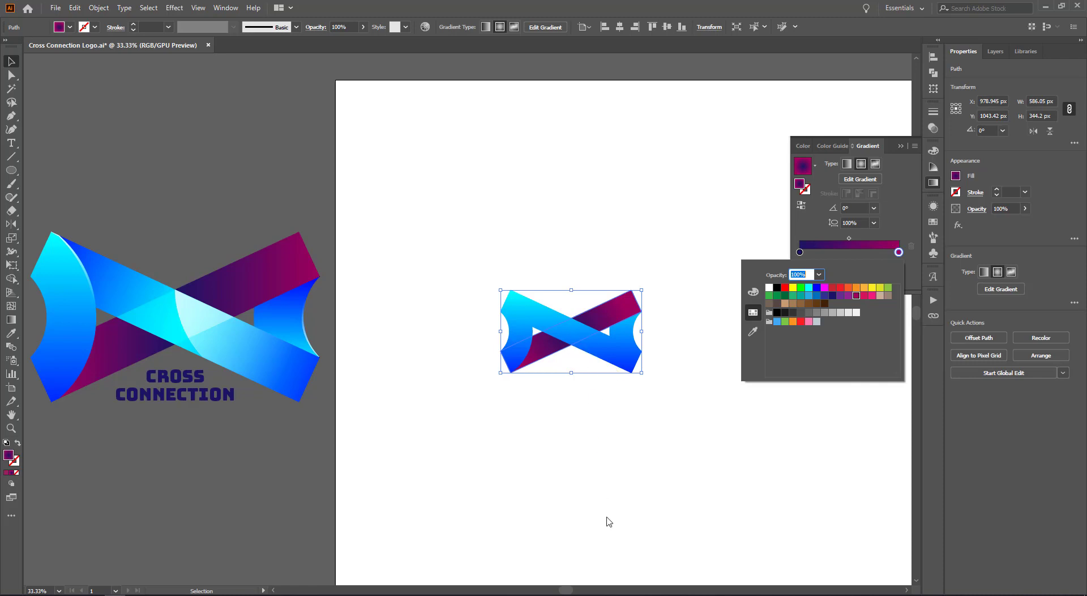
click(620, 439)
Give the upper-left to lower-right bar a radial gradient with an aspect ratio of about 159.3%, rotated to about -24.7° along the bar
click(548, 311)
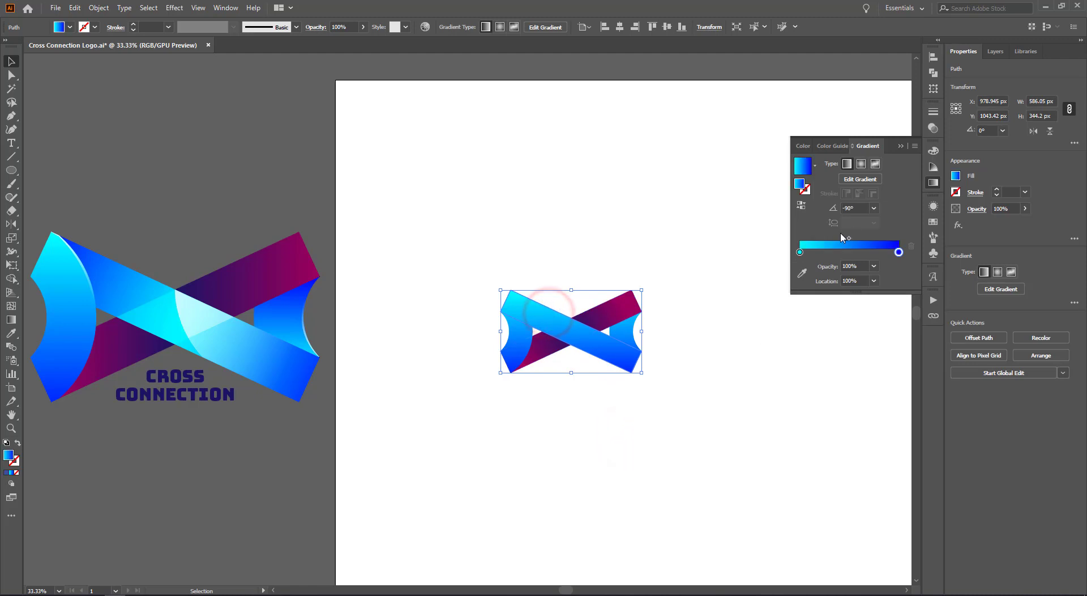
click(861, 164)
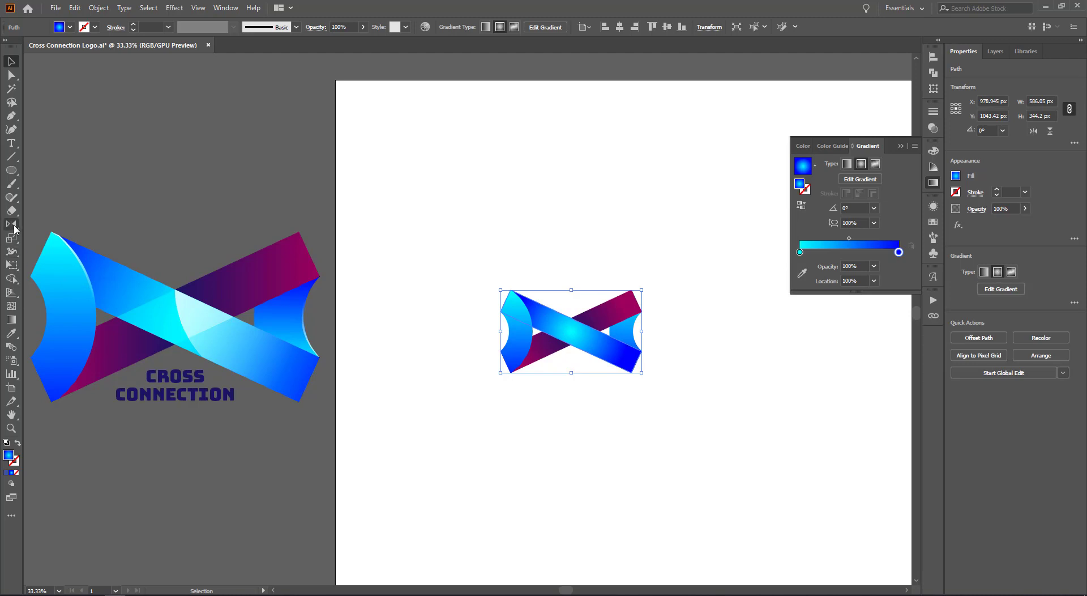
click(12, 320)
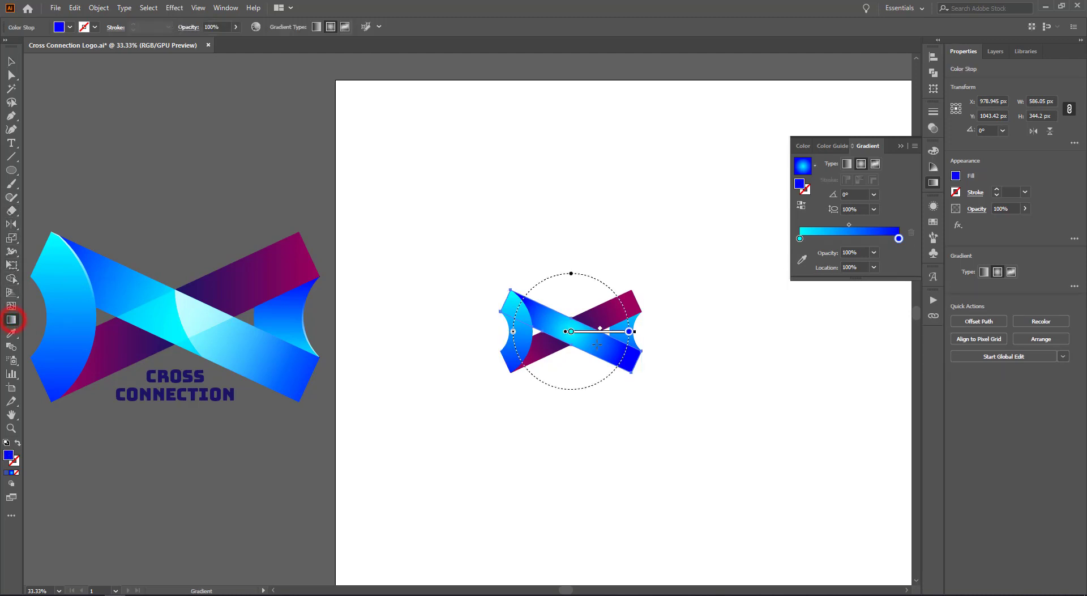
drag(571, 274, 571, 239)
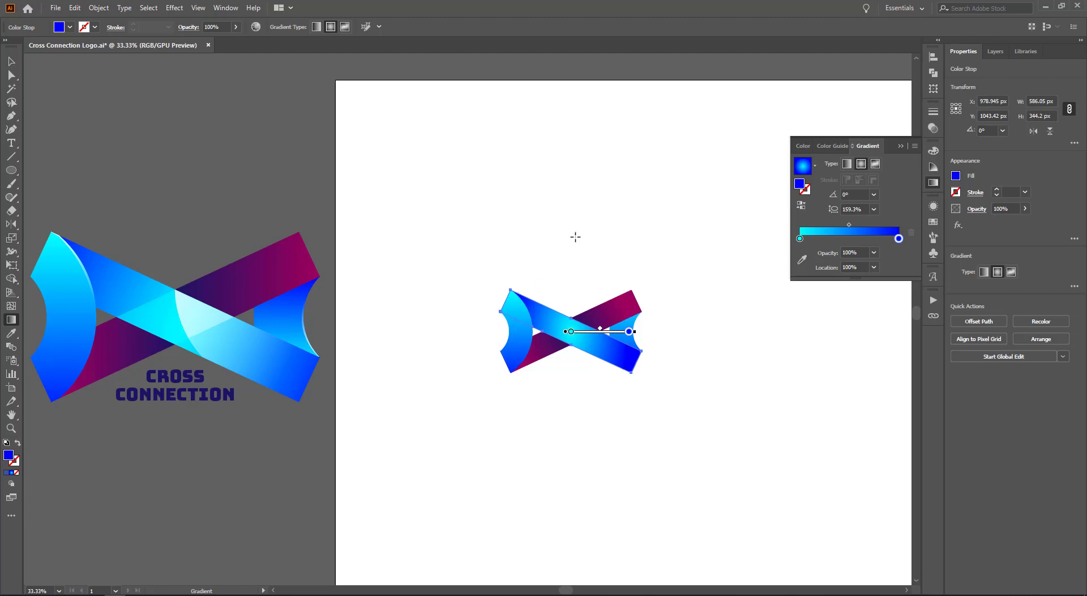
drag(573, 238, 616, 240)
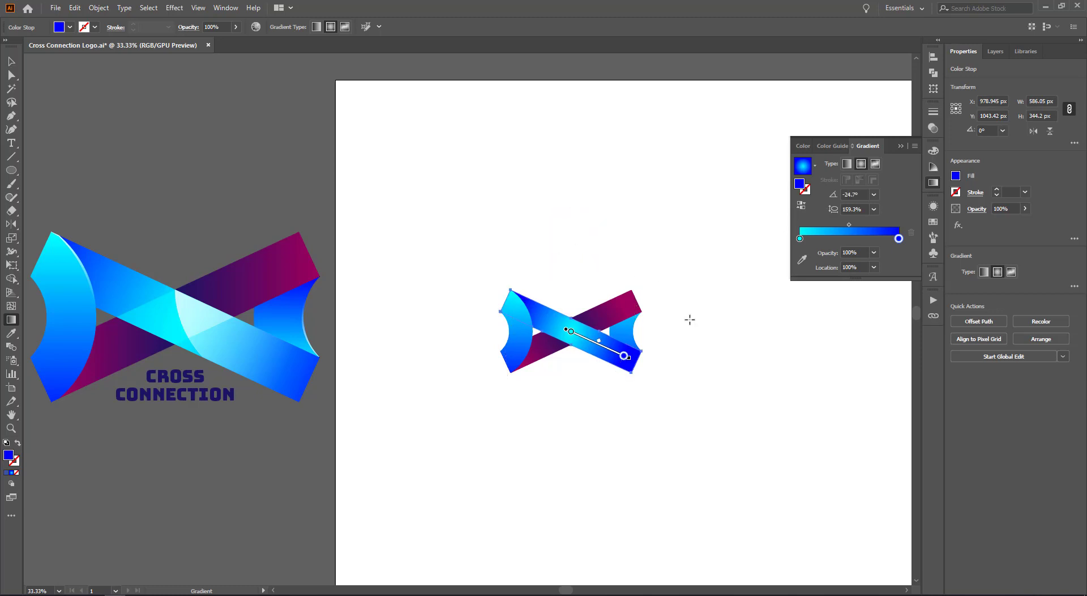
Lengthen the falling bar's radial gradient to end just beyond the bar's lower-right tip, spreading the cyan centre wider
click(629, 361)
drag(630, 359, 675, 384)
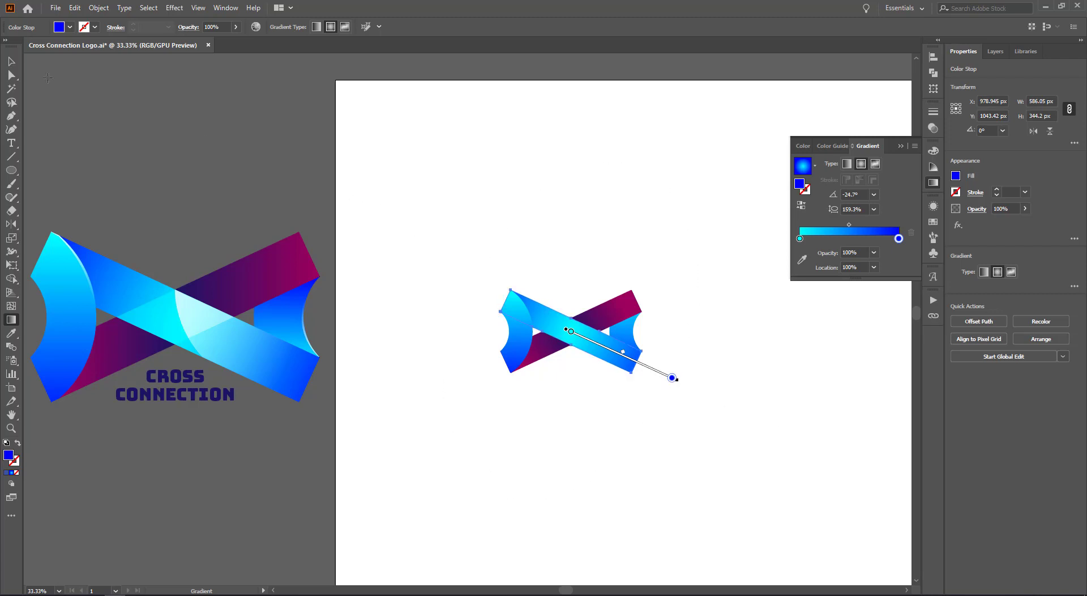
click(13, 62)
click(632, 233)
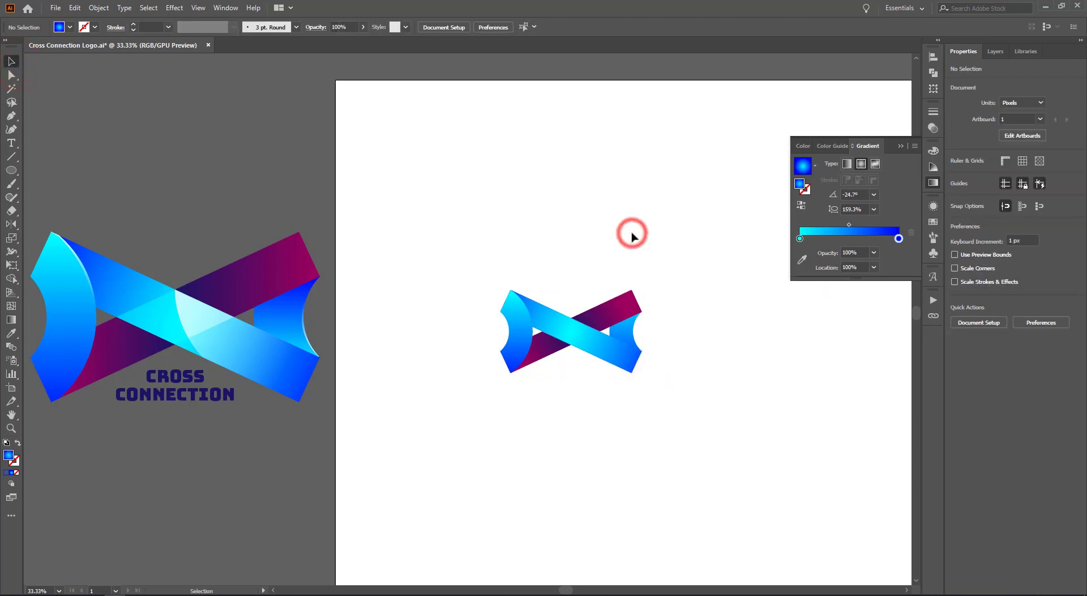
Adjust the left curved section's linear gradient to about -87.6°, with the cyan stop at about 34.22% and the blue end extended below the shape
click(514, 336)
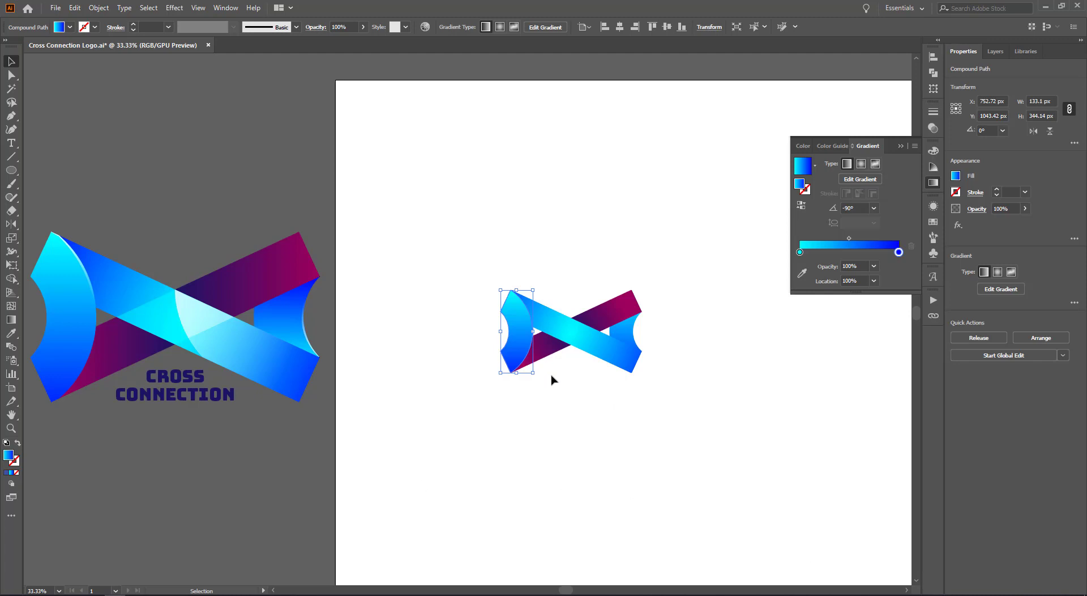
click(11, 319)
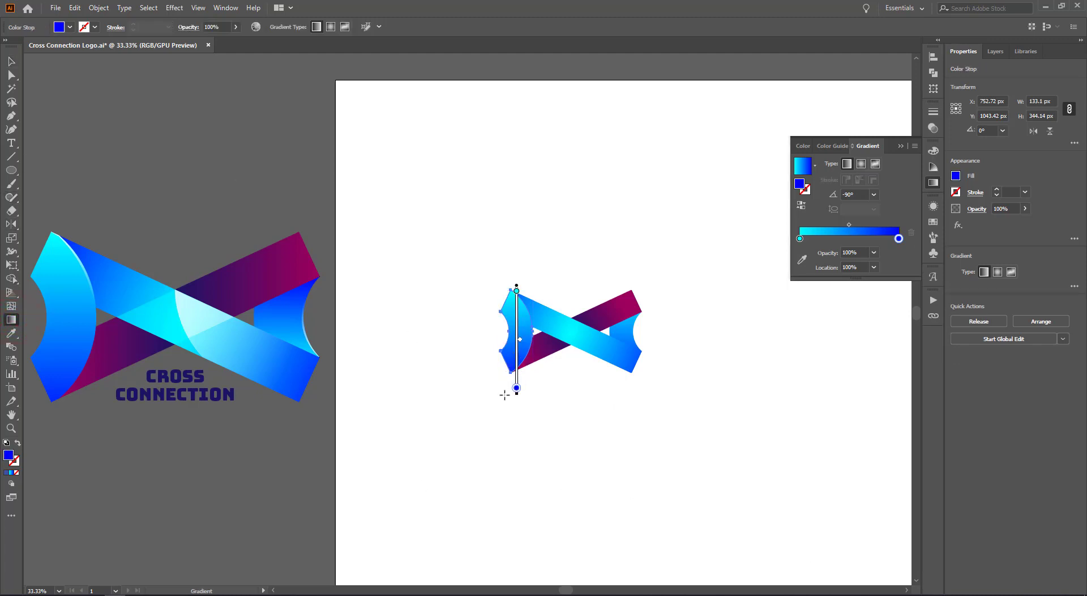
mouse_move(505, 394)
mouse_down()
mouse_move(516, 284)
mouse_move(505, 421)
mouse_move(513, 385)
mouse_up()
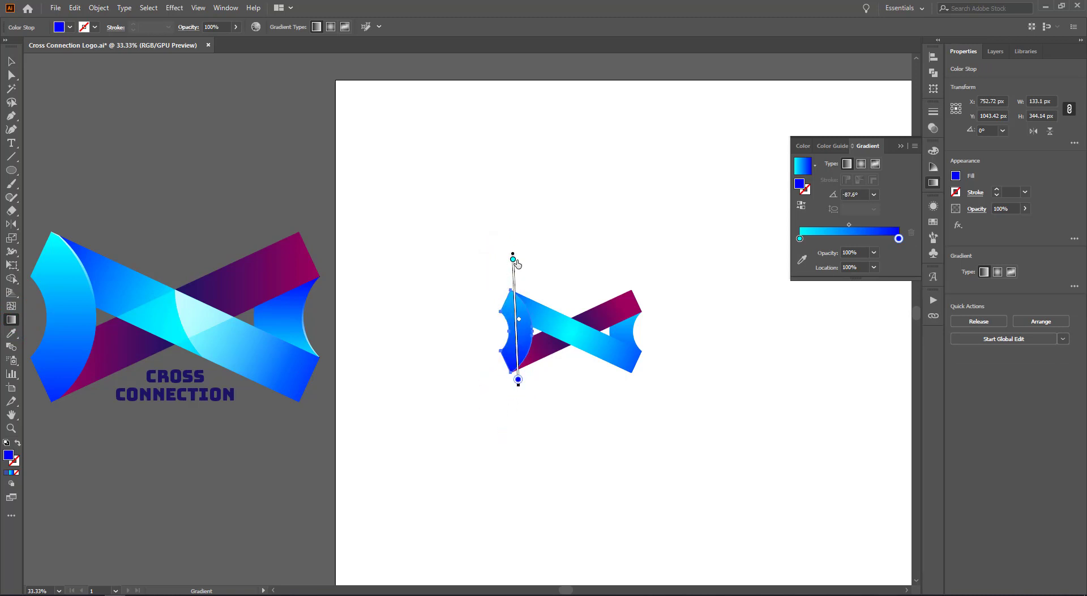
drag(513, 260, 516, 302)
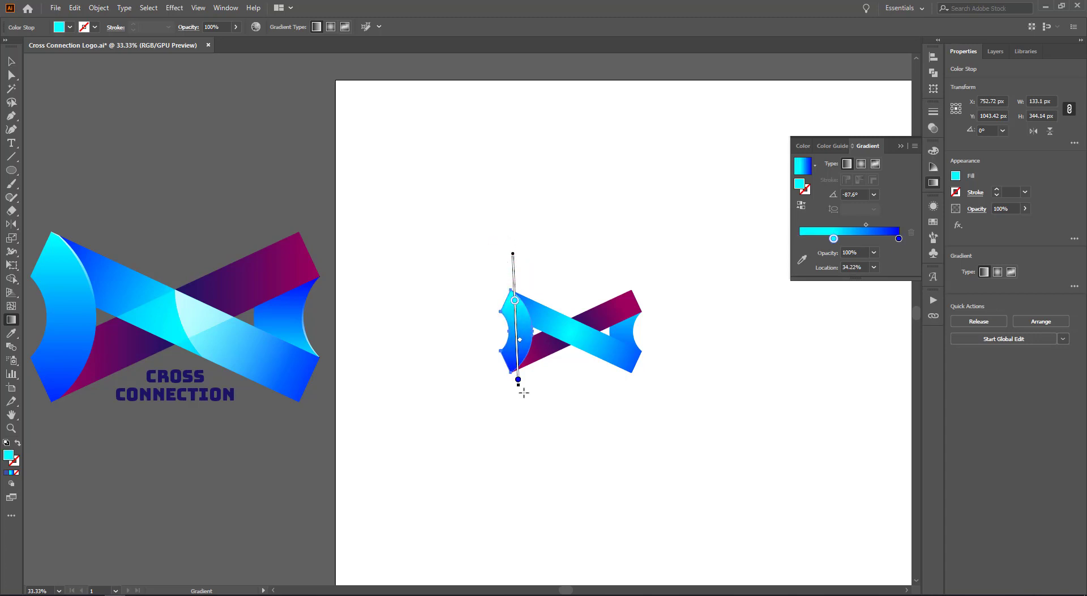
drag(519, 386, 524, 400)
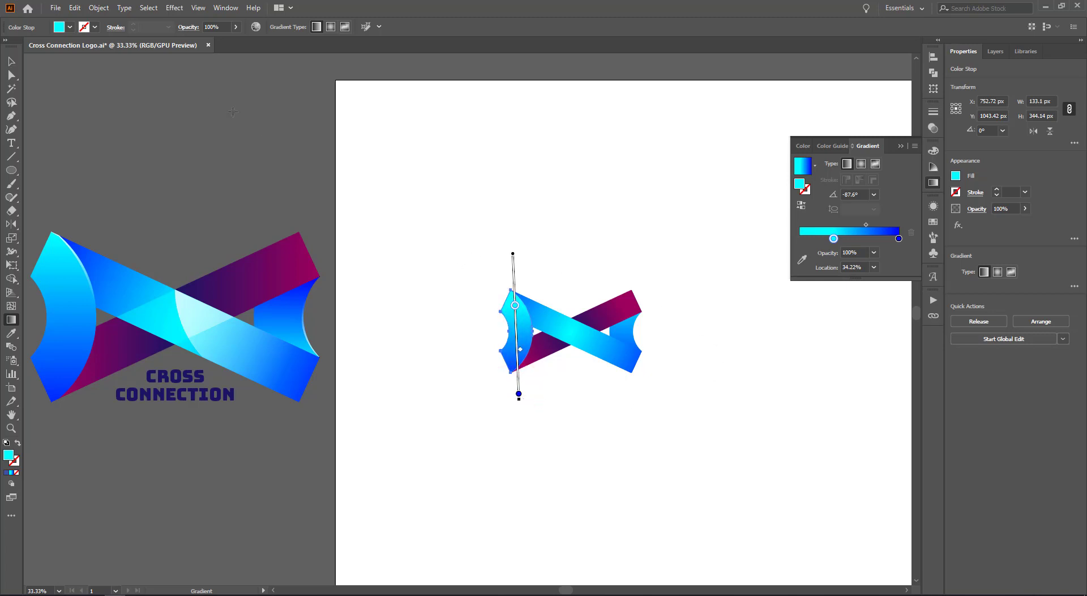
Reverse the right curved section's linear gradient to about 90.5°, running cyan at the base to blue above, with the cyan stop at about 23.43%
click(11, 62)
click(705, 378)
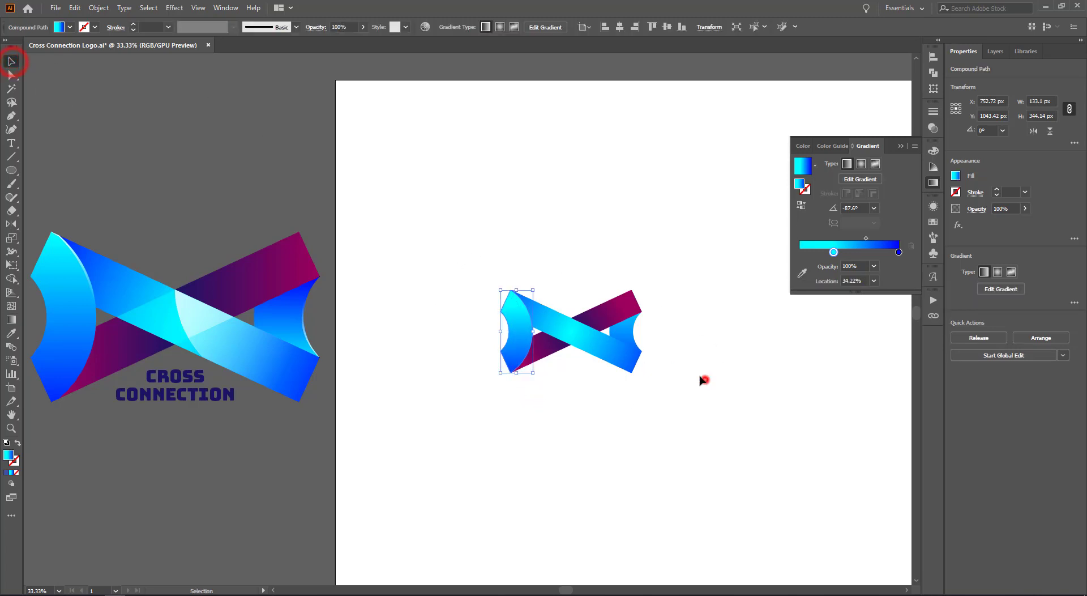
click(629, 328)
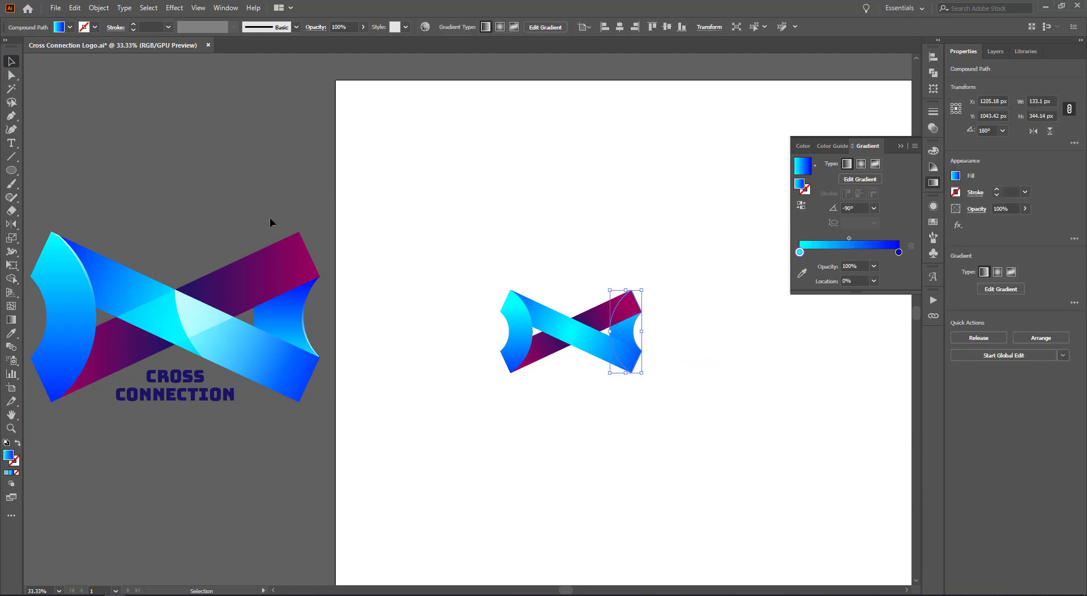
click(11, 320)
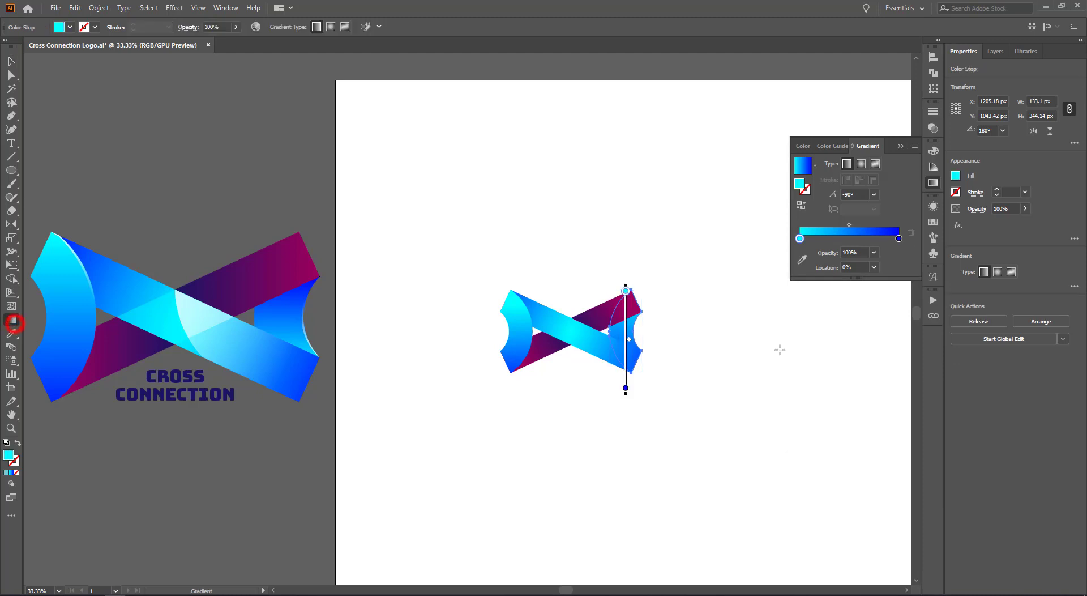
drag(640, 304, 647, 306)
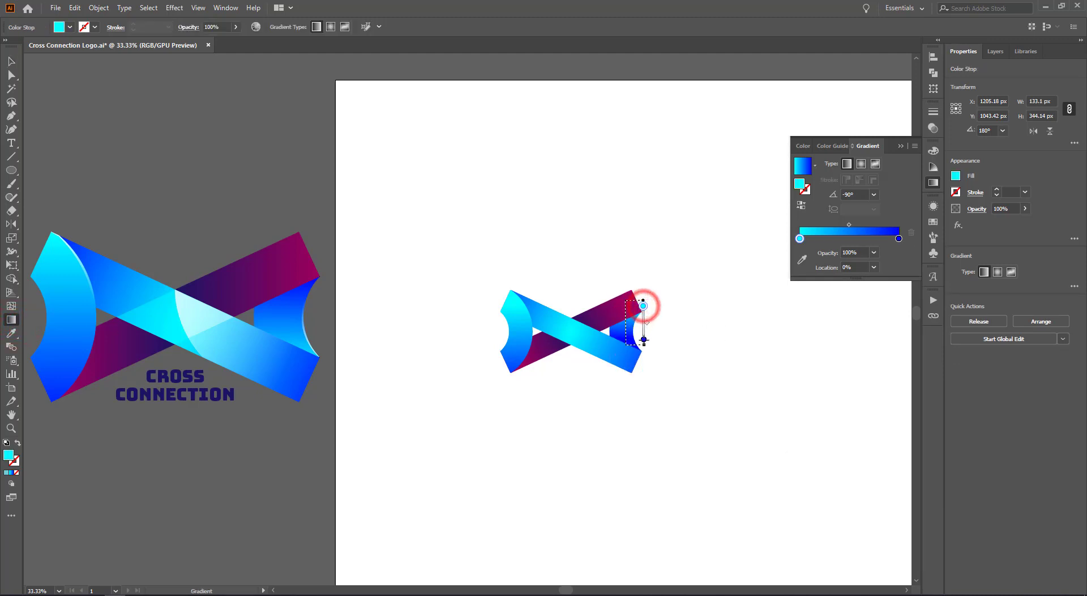
drag(631, 368, 631, 305)
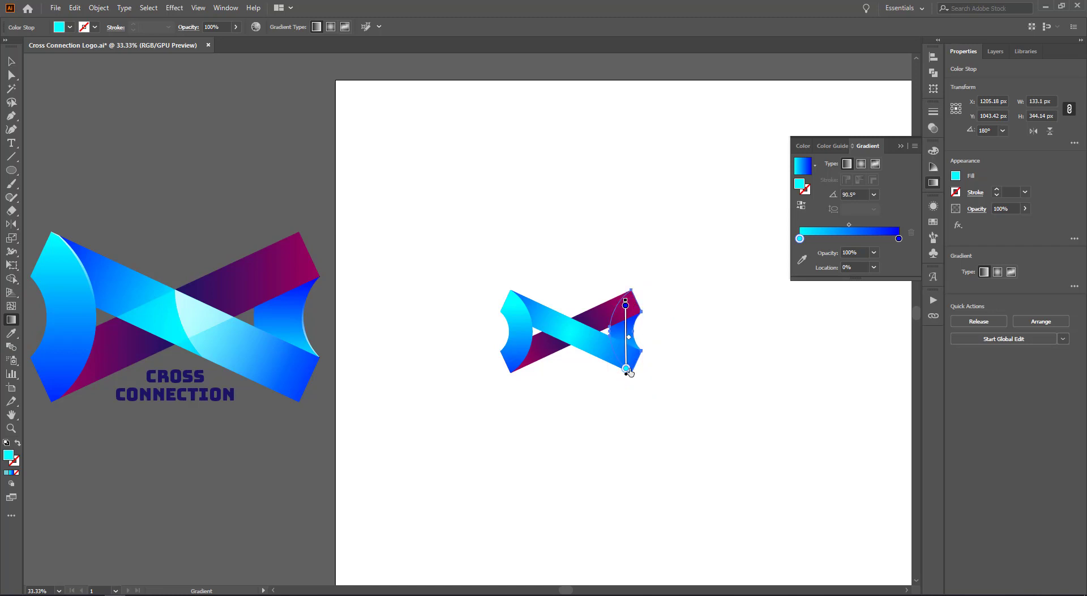
drag(626, 369, 632, 357)
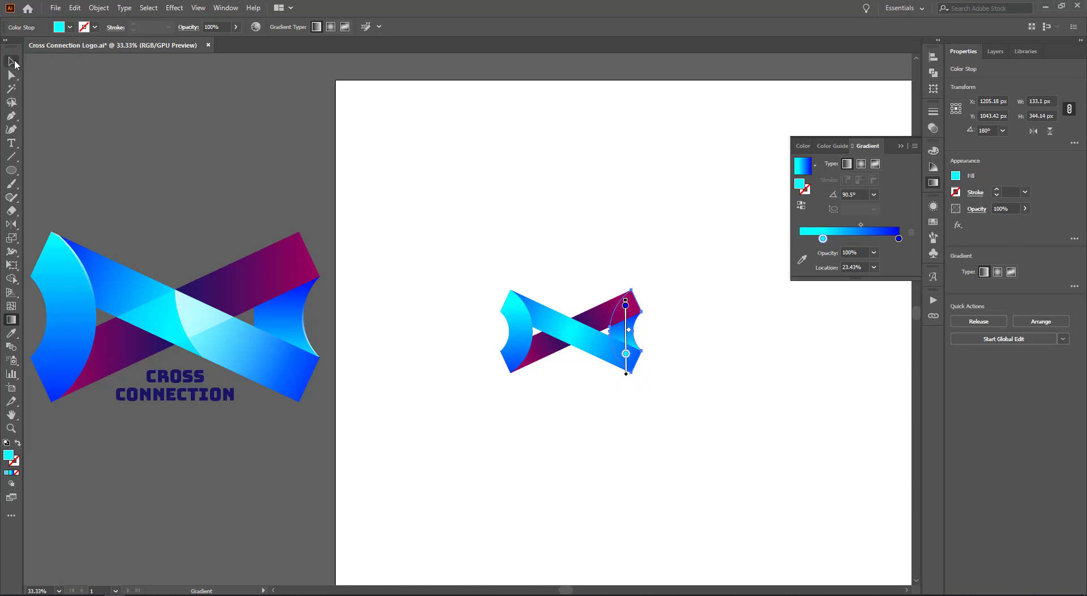
click(11, 61)
click(560, 397)
click(695, 410)
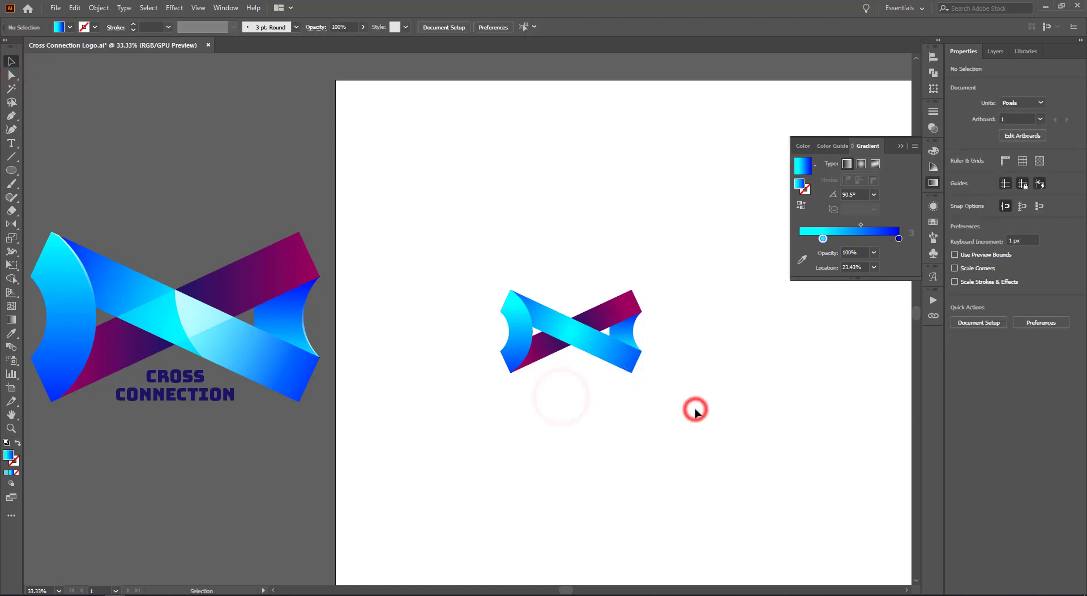
Draw a closed four-point diamond with the Pen tool over the area where the two bars cross
key(ctrl+equal)
key(ctrl+equal)
key(ctrl+equal)
key(ctrl+equal)
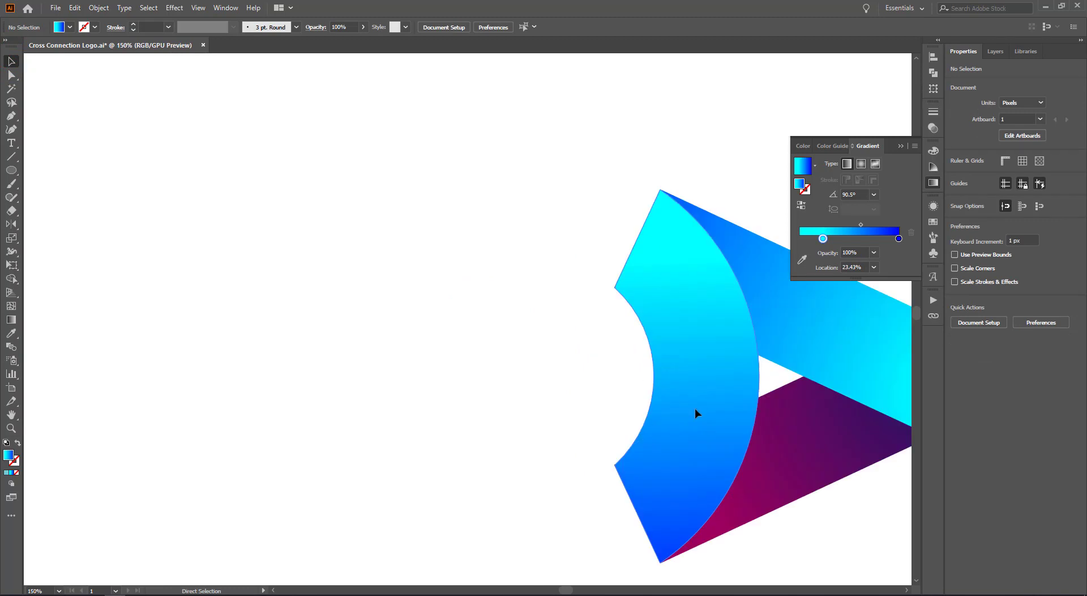
key(space)
drag(582, 393, 133, 319)
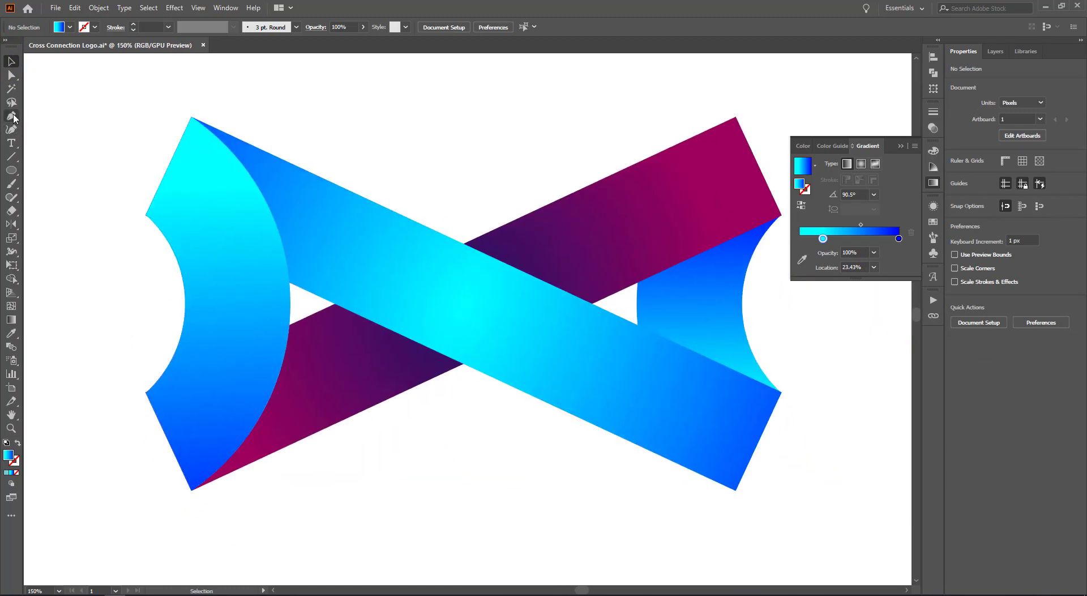
drag(13, 117, 56, 115)
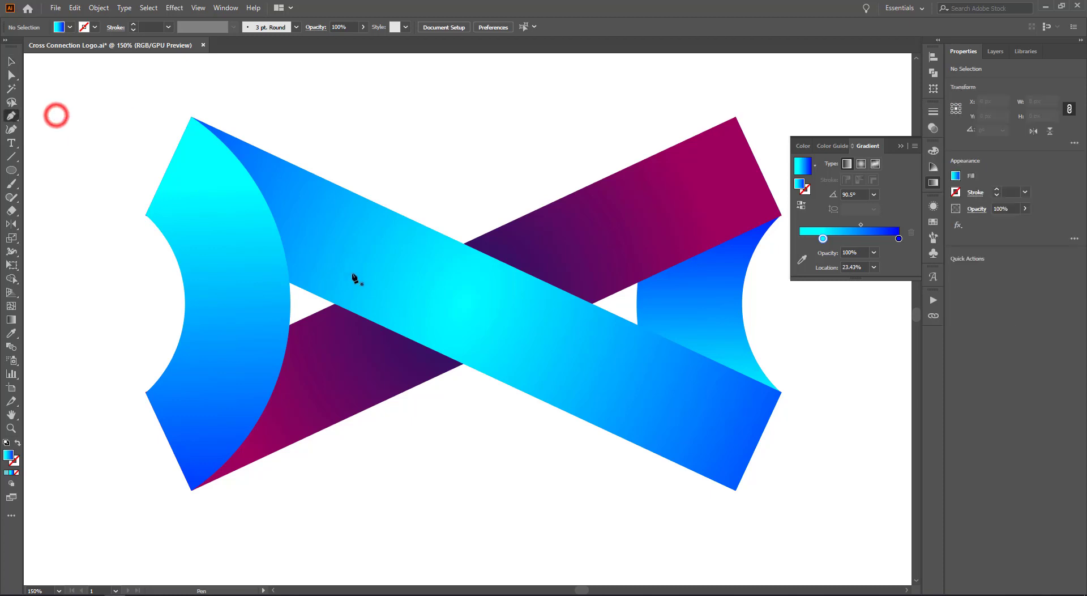
click(462, 243)
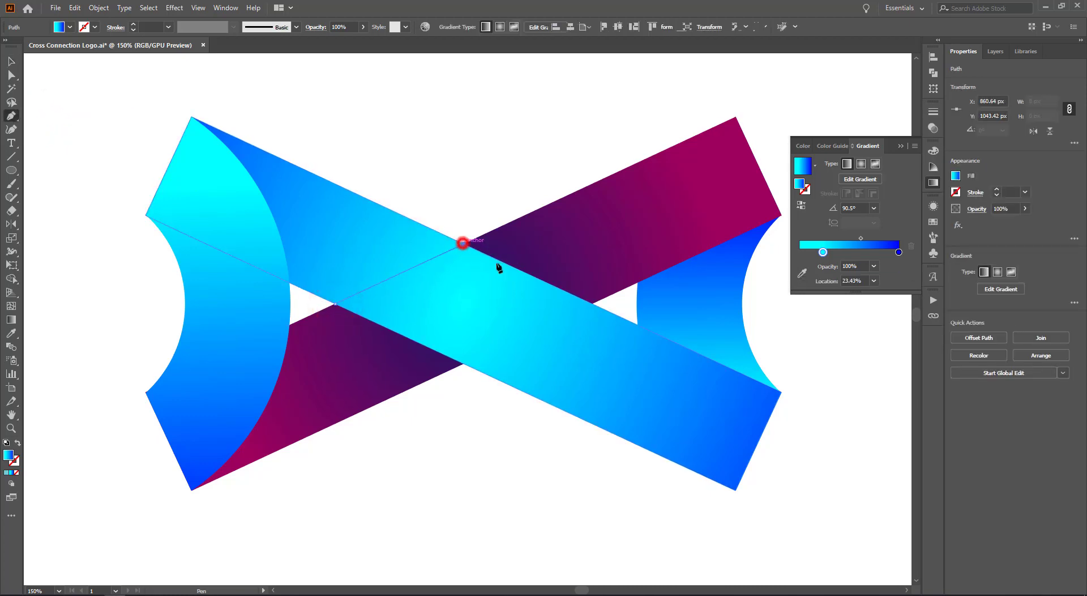
click(590, 304)
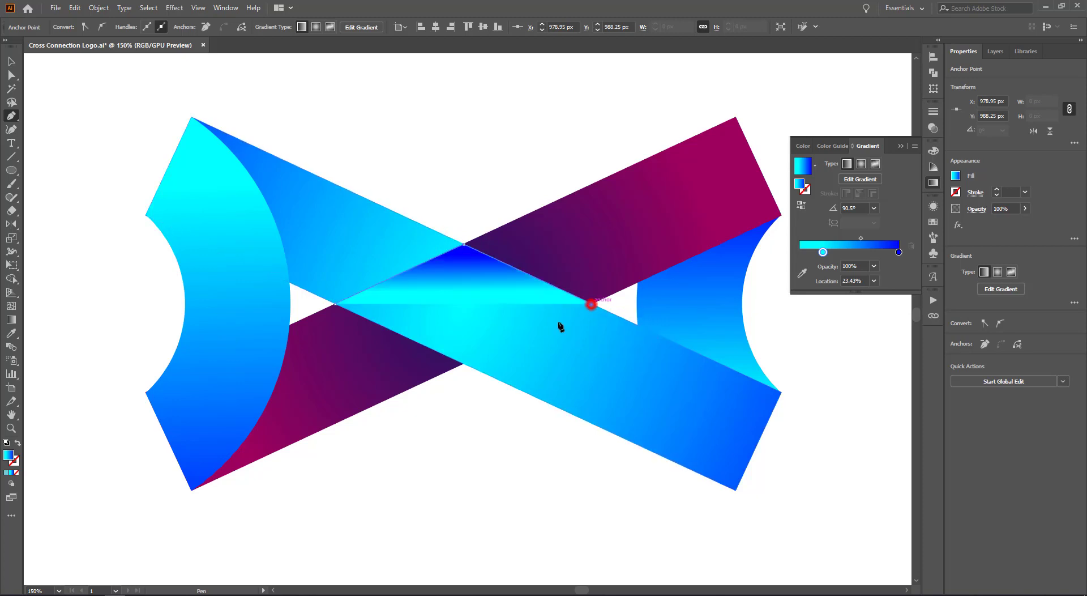
click(463, 363)
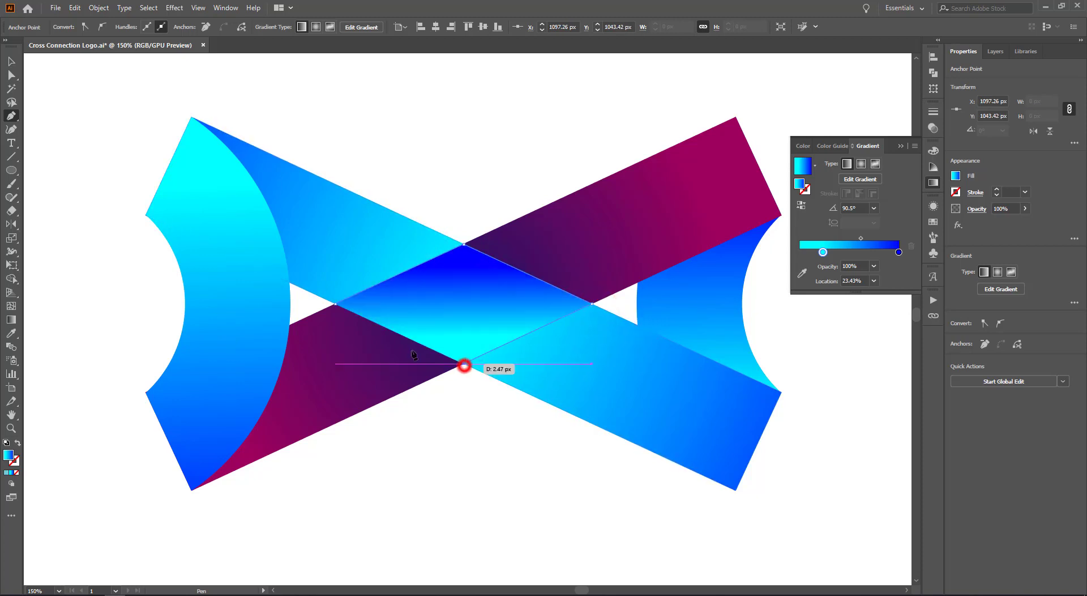
click(336, 304)
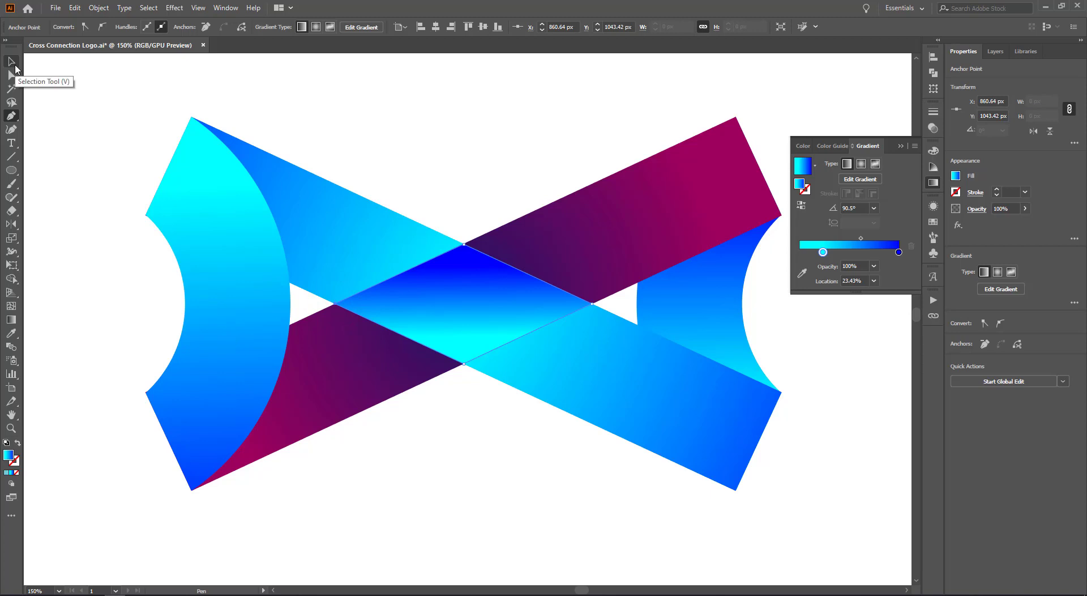
click(12, 62)
click(127, 280)
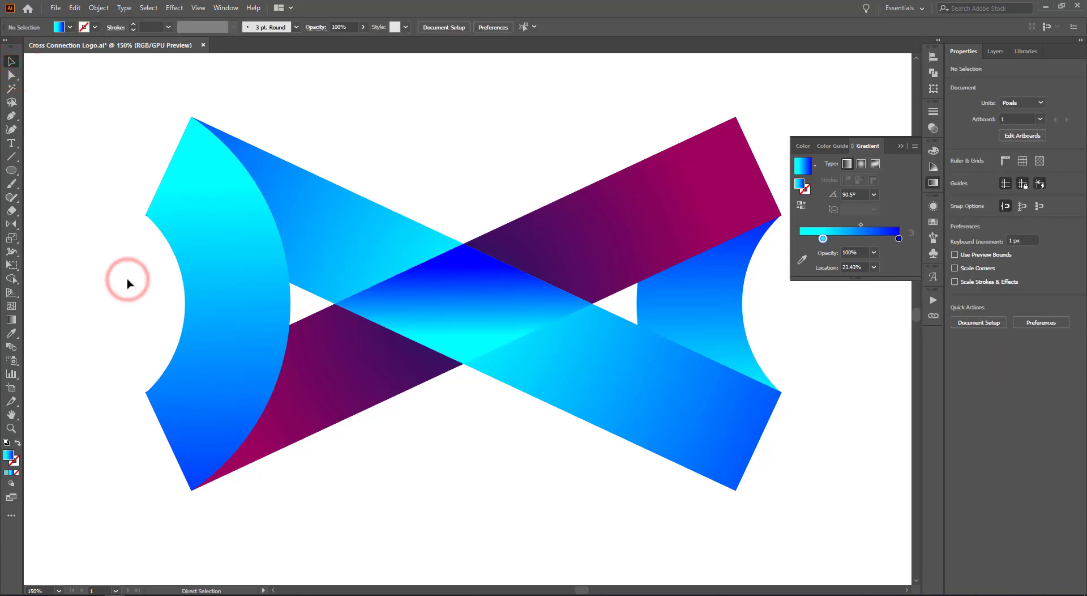
Fill the diamond over the crossing with white and set its blending mode to Soft Light
key(ctrl+minus)
key(ctrl+minus)
key(ctrl+minus)
key(ctrl+minus)
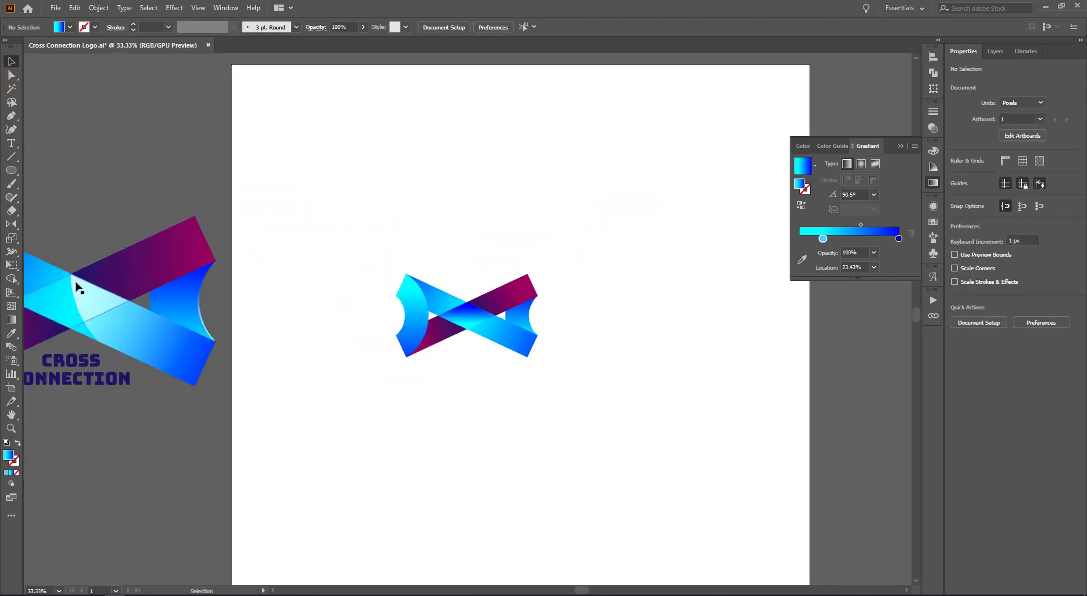
click(61, 297)
click(414, 424)
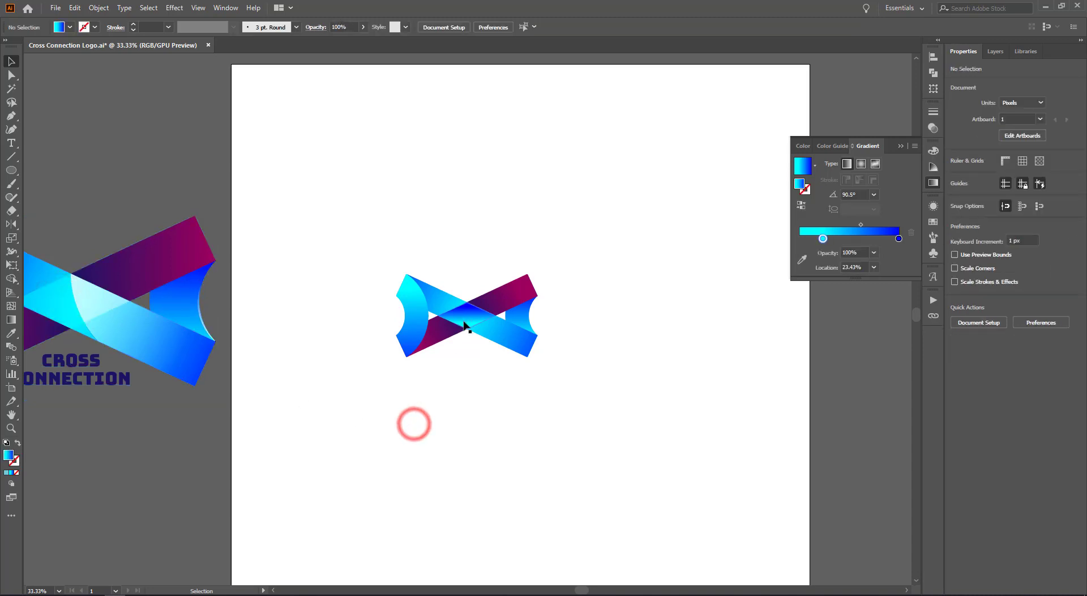
click(463, 317)
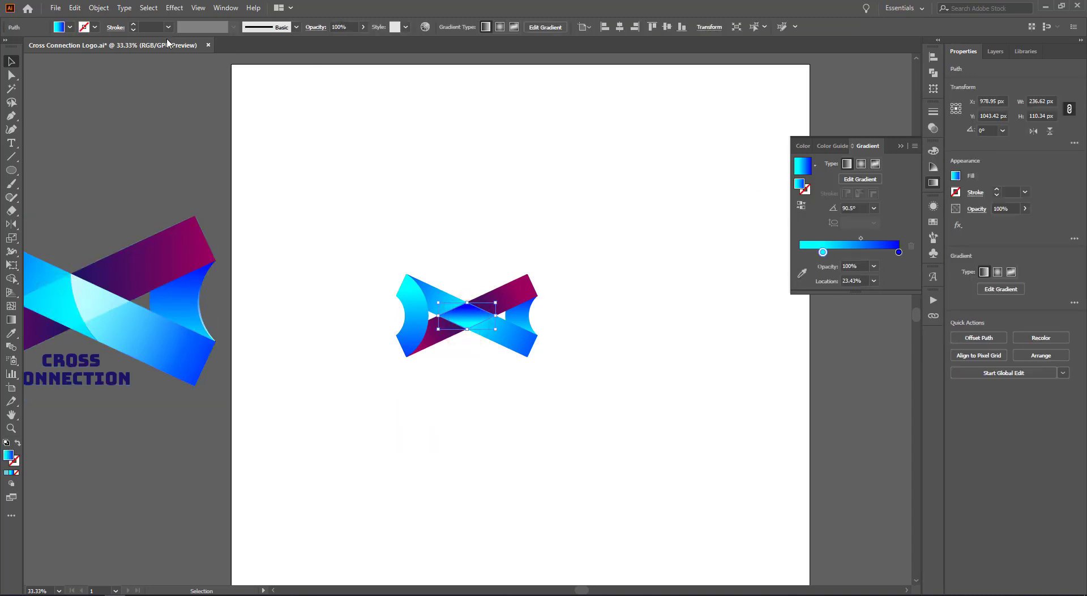
click(69, 27)
click(22, 46)
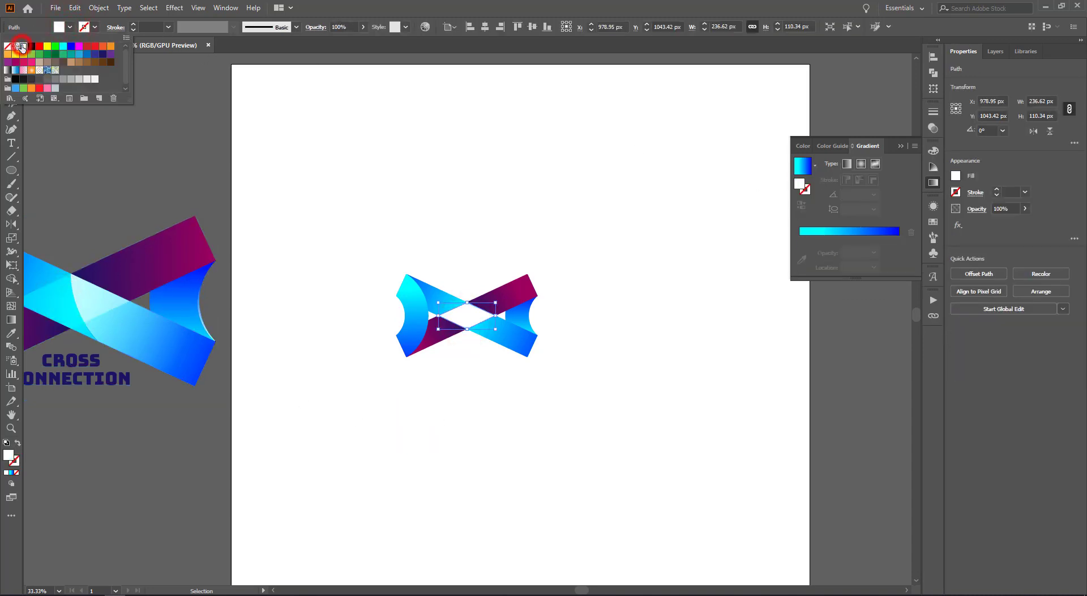
click(935, 130)
click(934, 130)
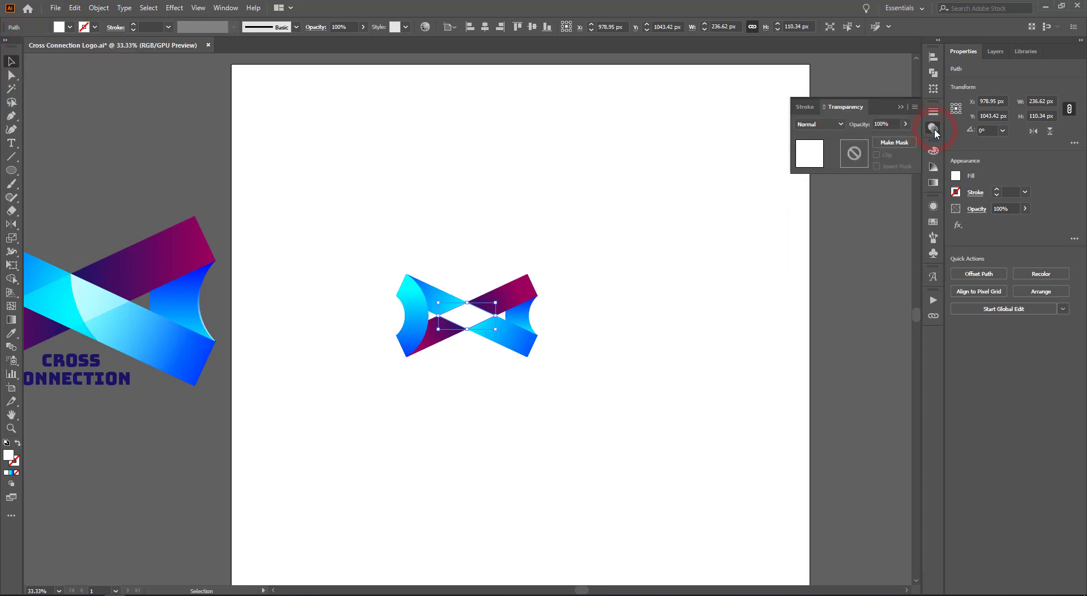
click(842, 125)
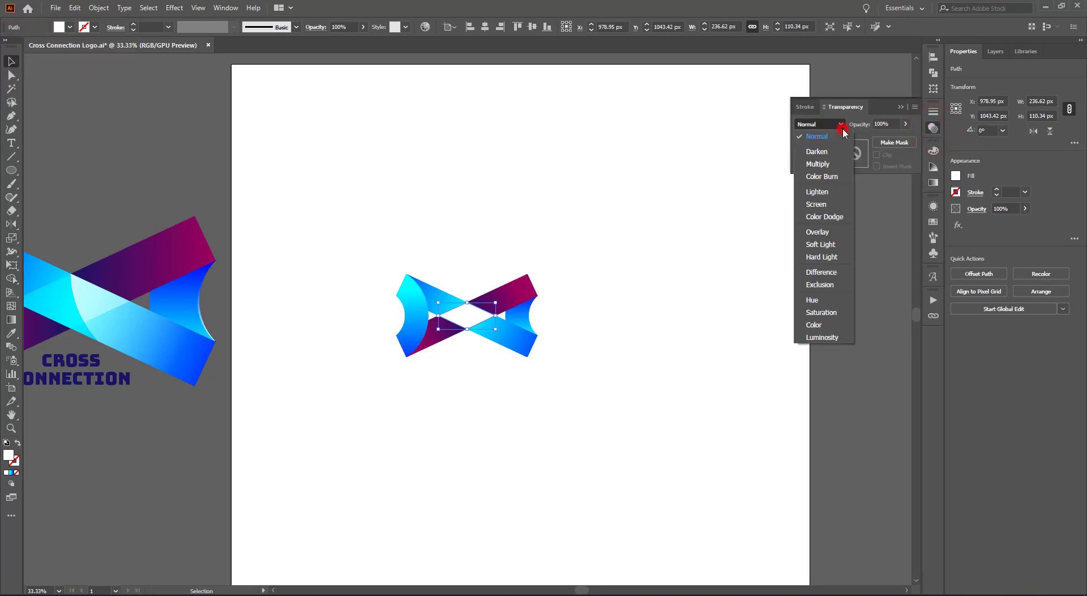
click(827, 244)
click(666, 334)
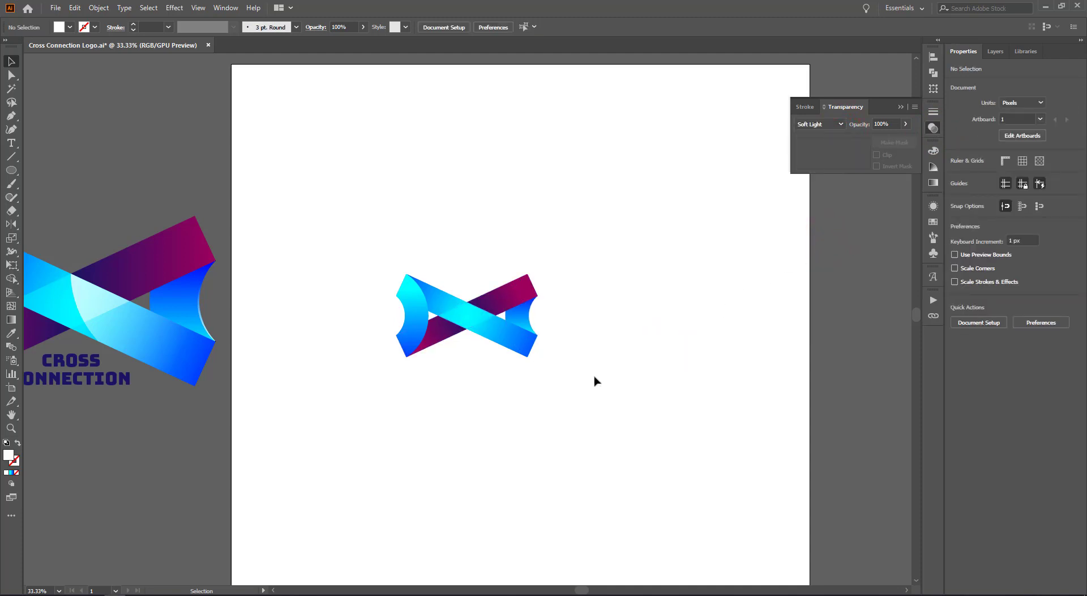
Draw a closed white shape over the falling bar's lower-right half, with a vertical inner edge across the crossing
key(ctrl+1)
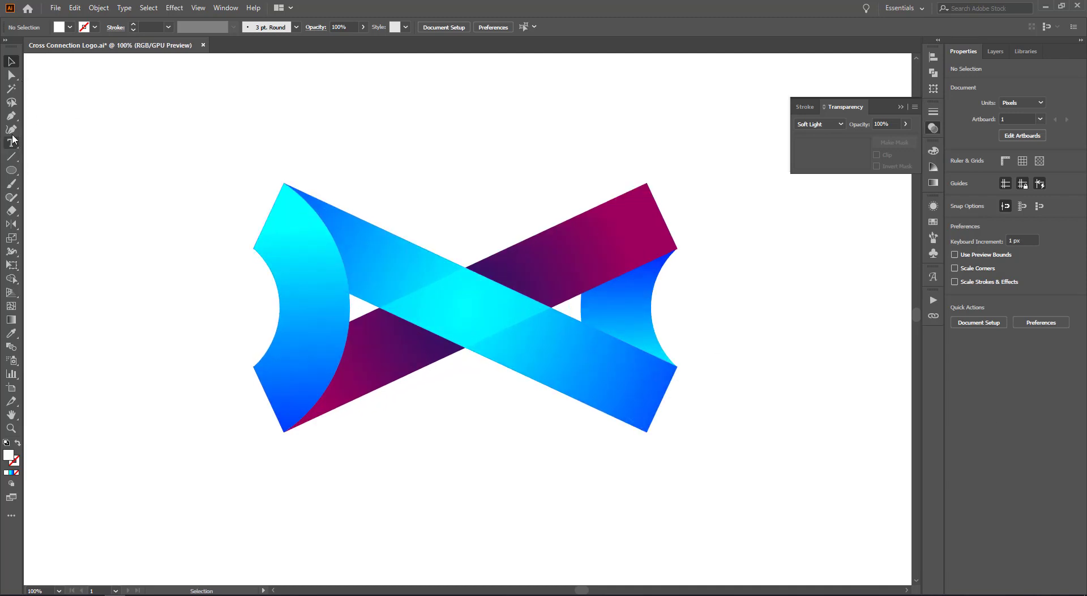
click(11, 116)
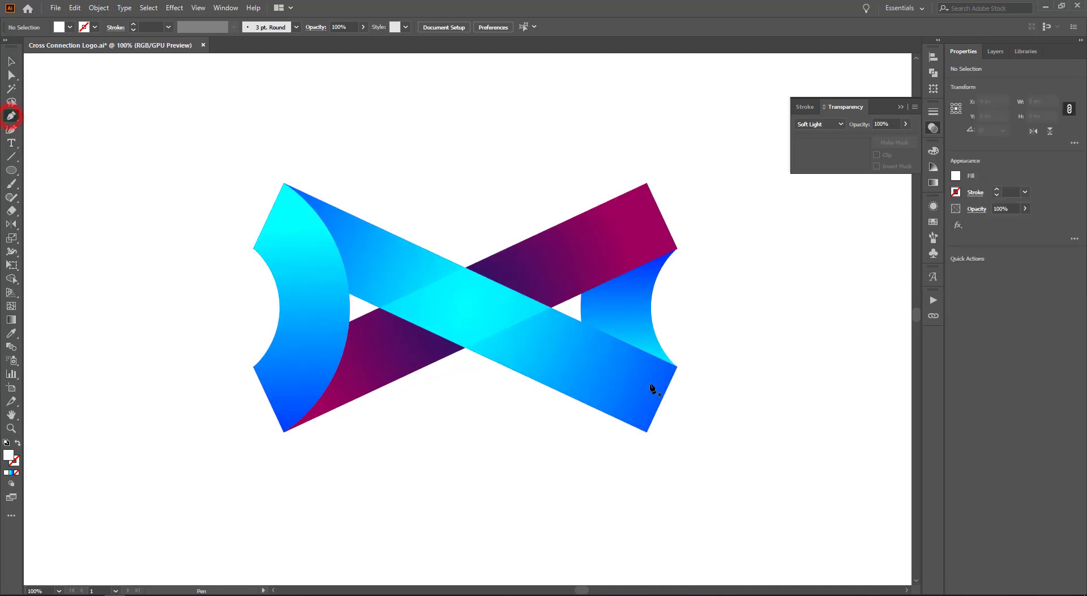
click(678, 367)
drag(647, 431, 518, 388)
drag(466, 346, 467, 267)
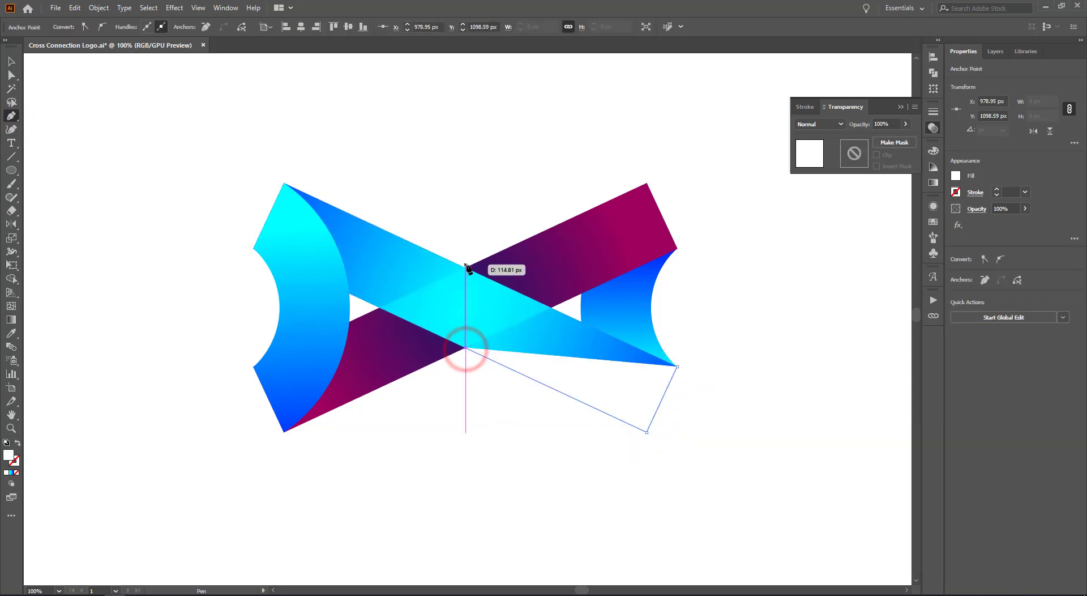
click(465, 267)
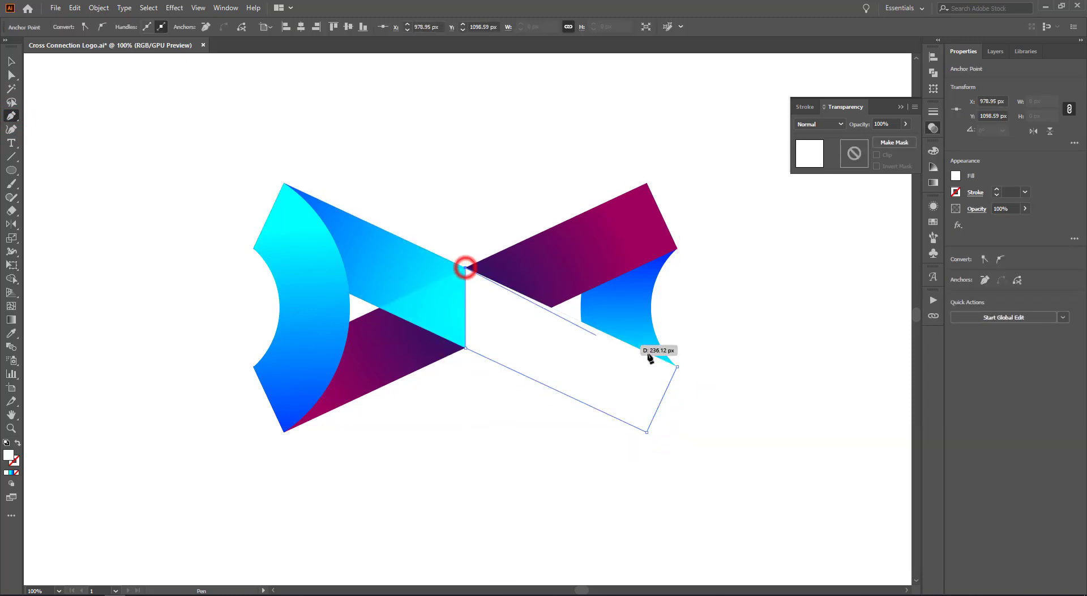
click(678, 368)
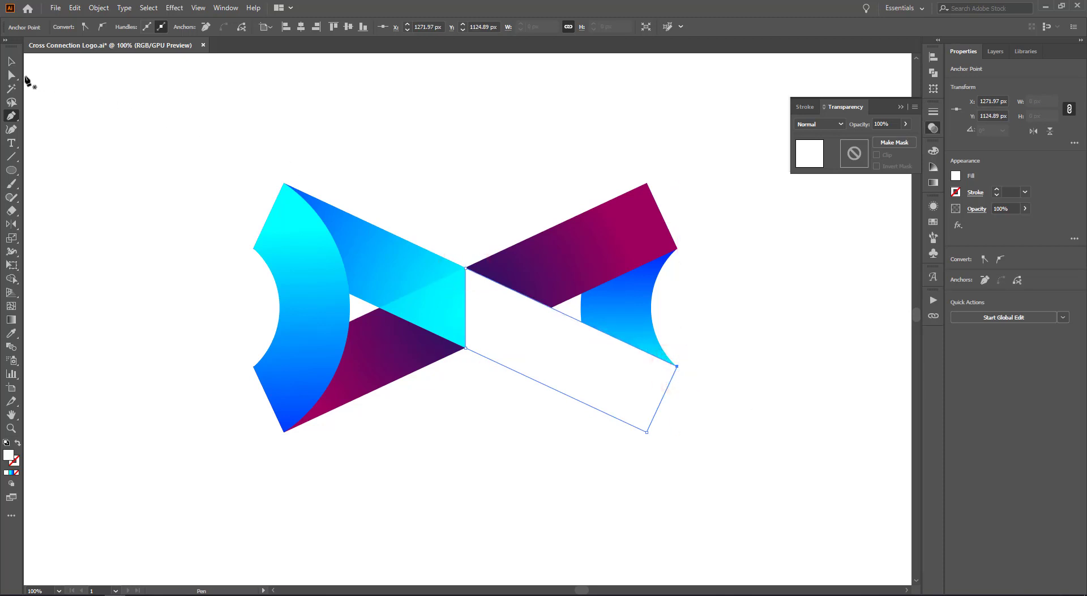
Round the white shape's lower-left corner at the crossing to a radius of about 173.2 px
click(12, 75)
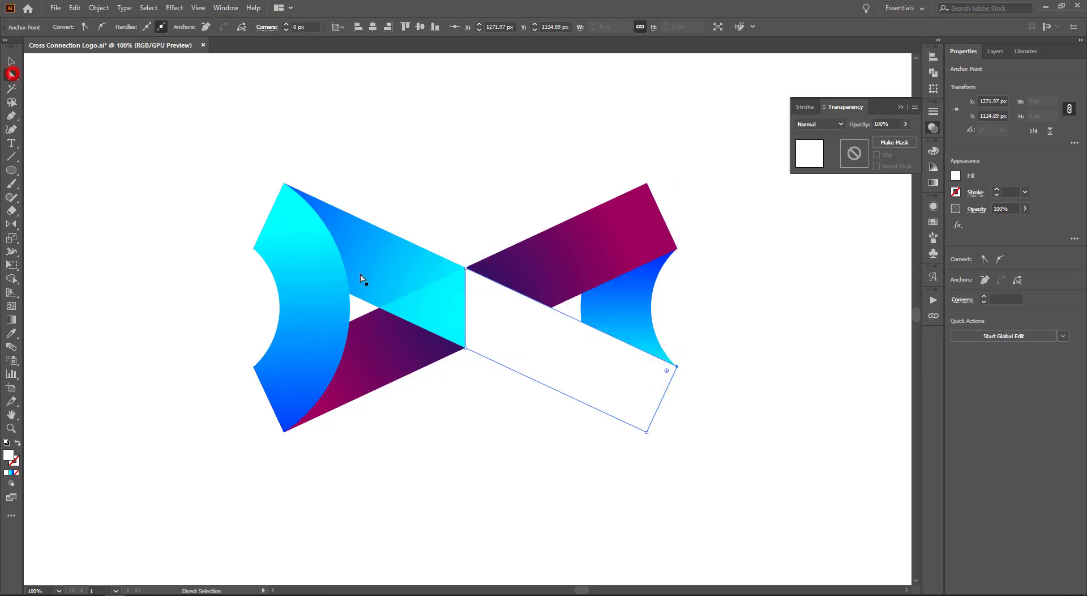
click(470, 350)
drag(473, 343, 694, 242)
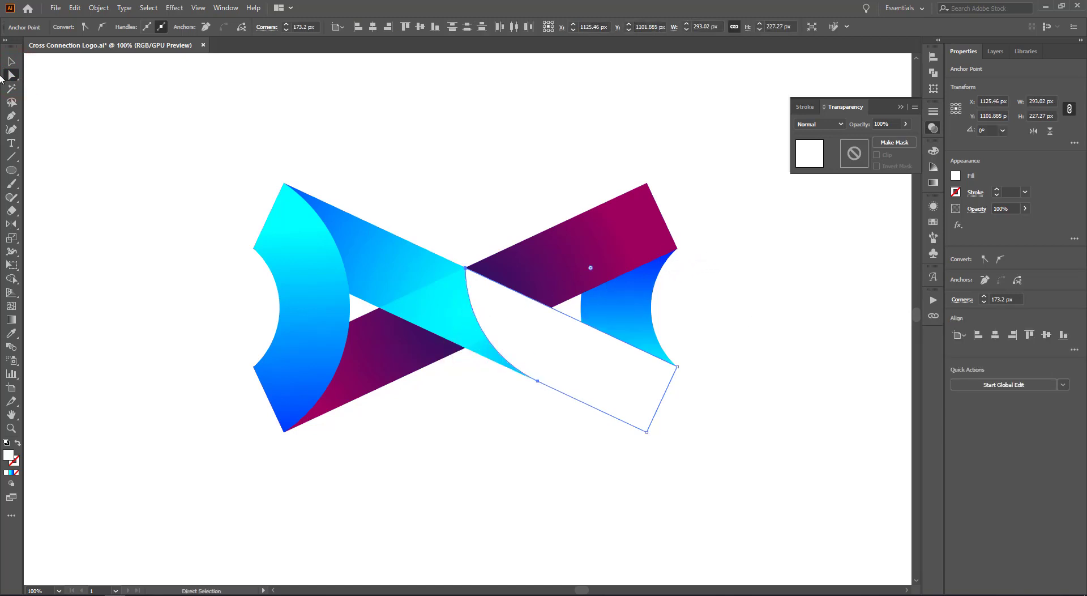
click(9, 62)
click(597, 581)
Apply a 0° linear gradient to the white shape, with white stops at both ends
click(558, 353)
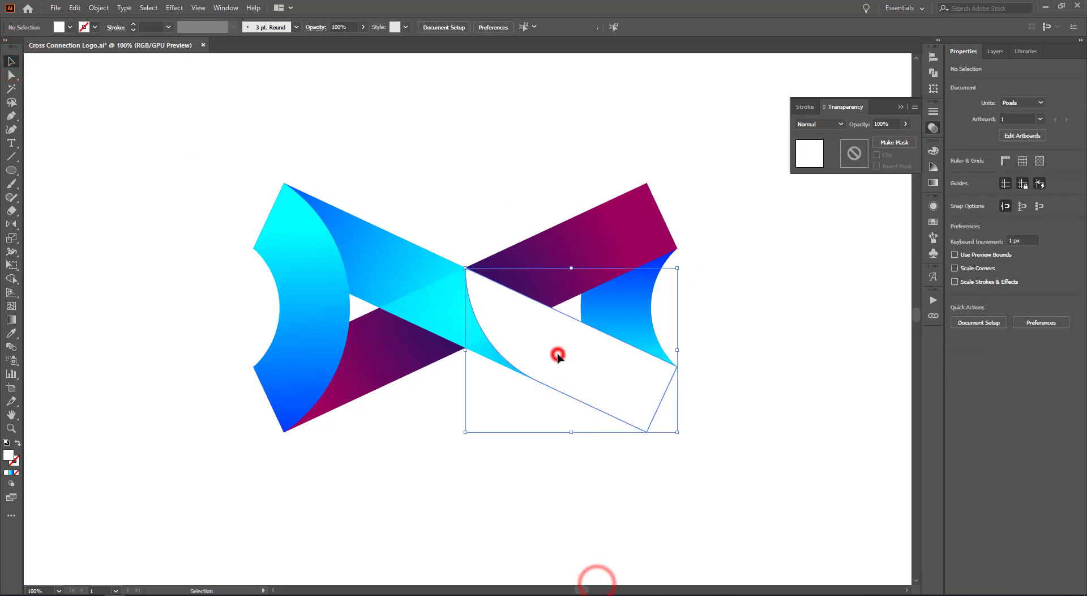
click(933, 183)
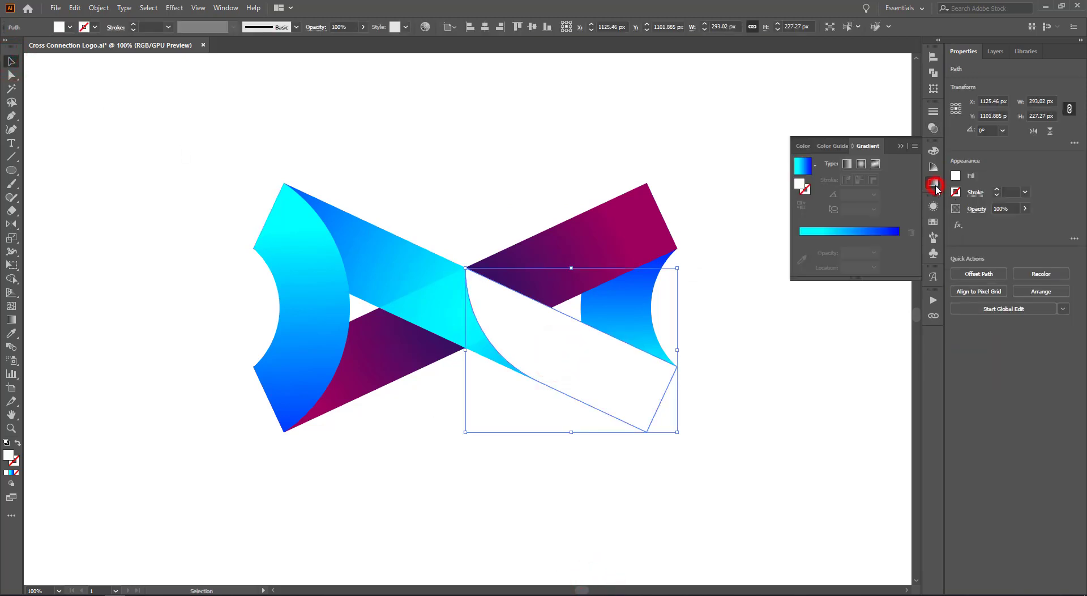
click(854, 236)
drag(823, 252, 795, 262)
double_click(800, 253)
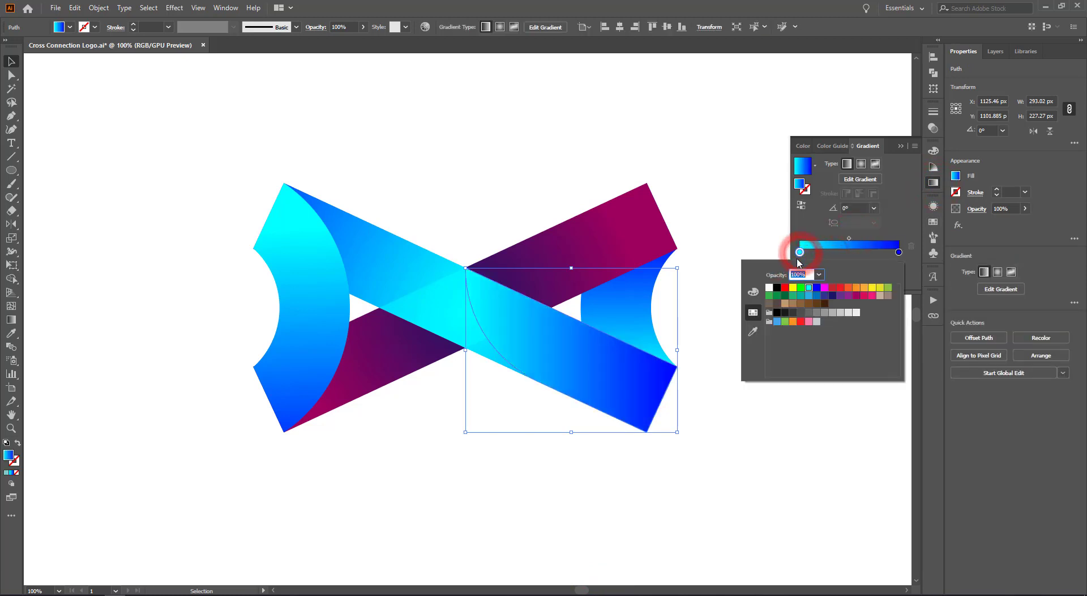
click(768, 287)
click(899, 252)
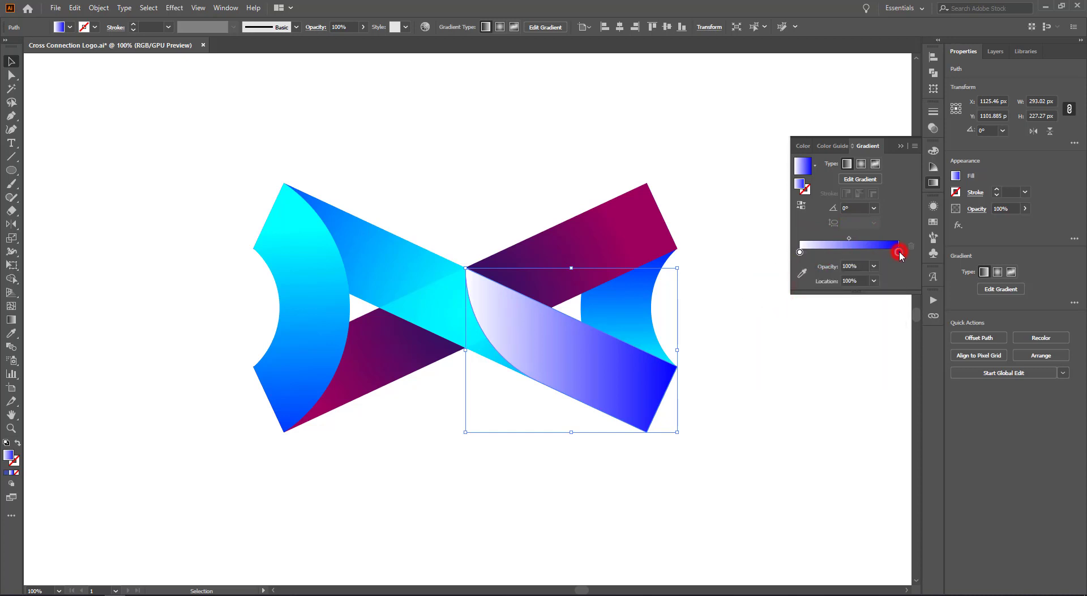
double_click(899, 252)
click(770, 288)
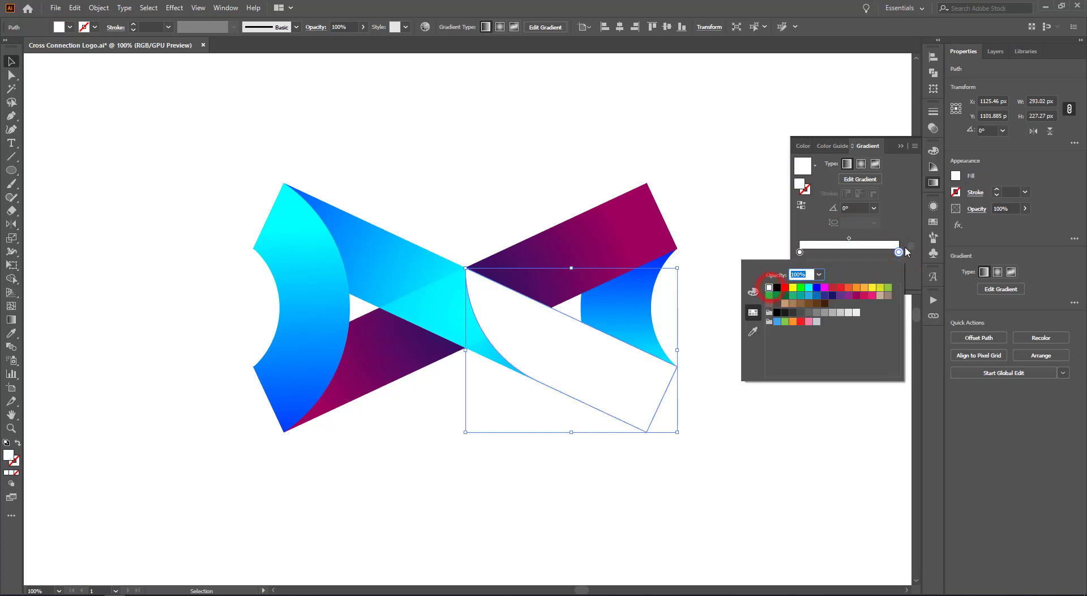
click(907, 226)
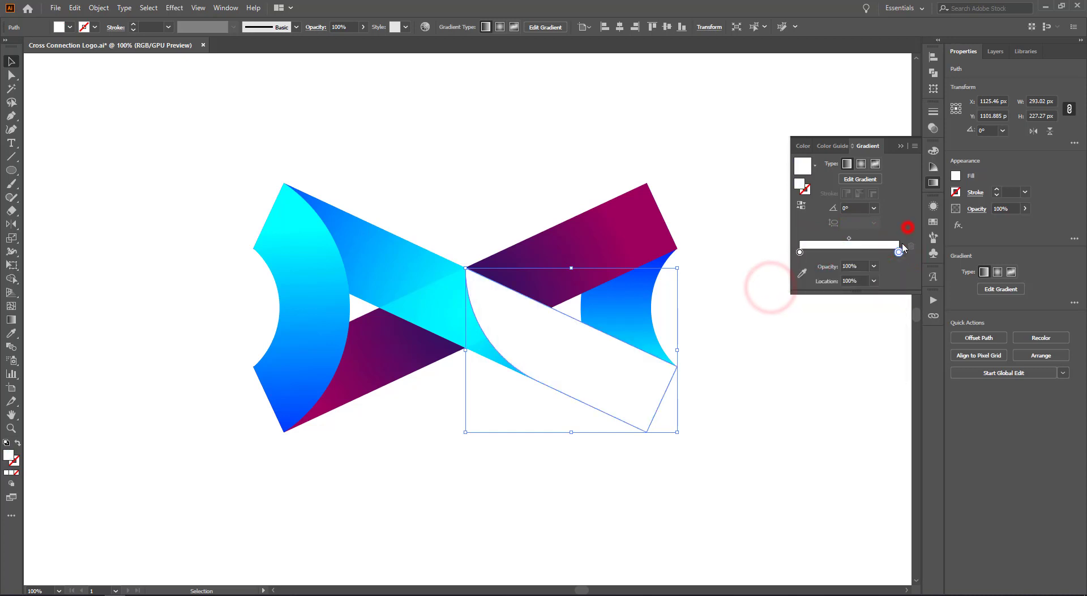
Set the opacity of the white shape's right-end gradient stop to 0%
click(873, 266)
click(885, 280)
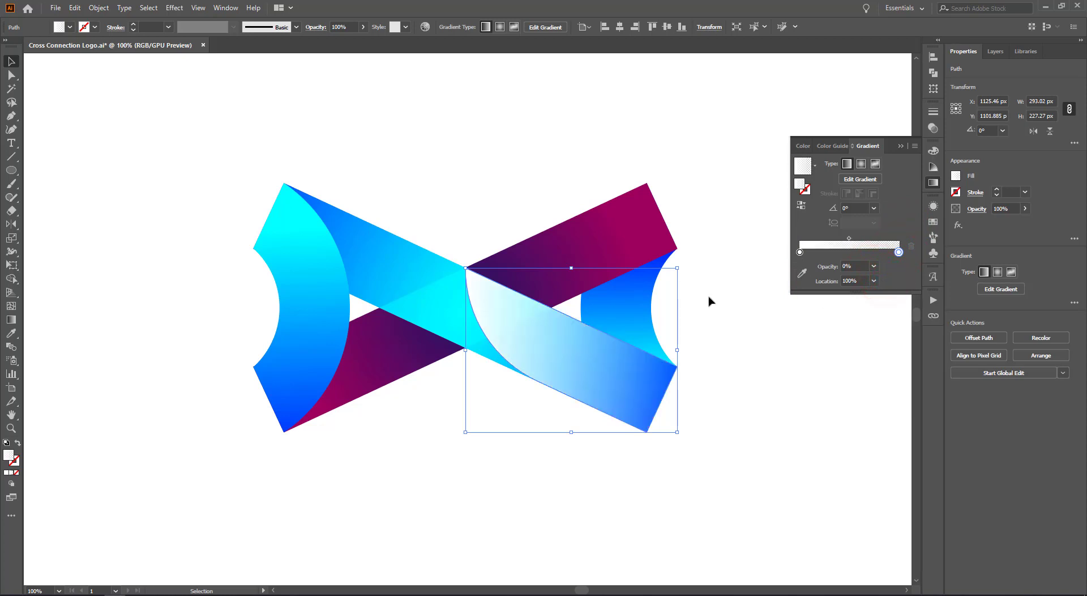
click(902, 146)
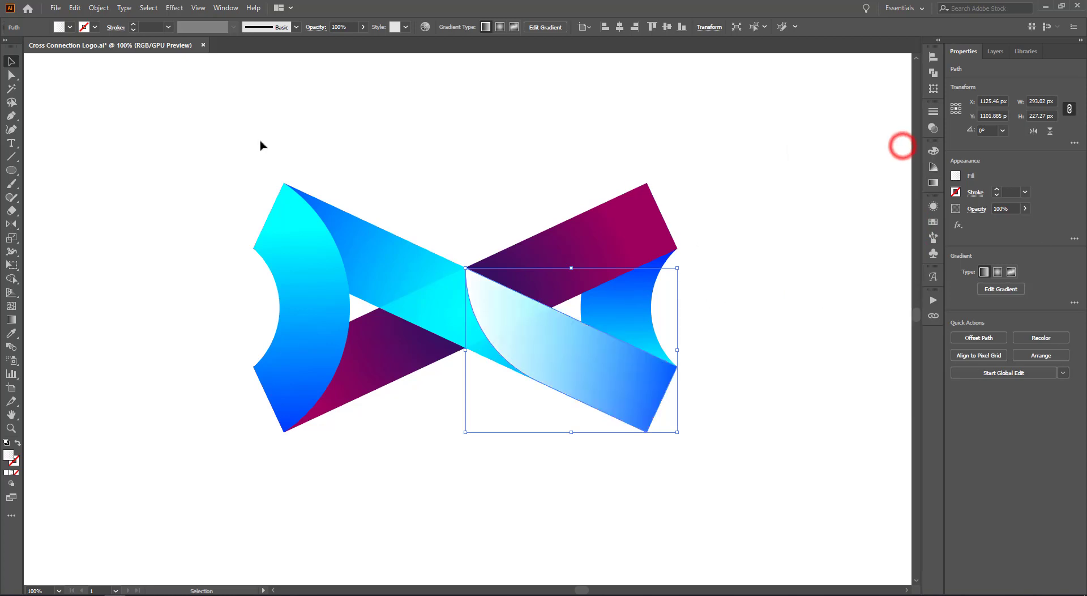
Realign the white shape's gradient diagonally down the falling bar, starting up-left of the crossing and fading out midway along the bar's lower half
click(12, 318)
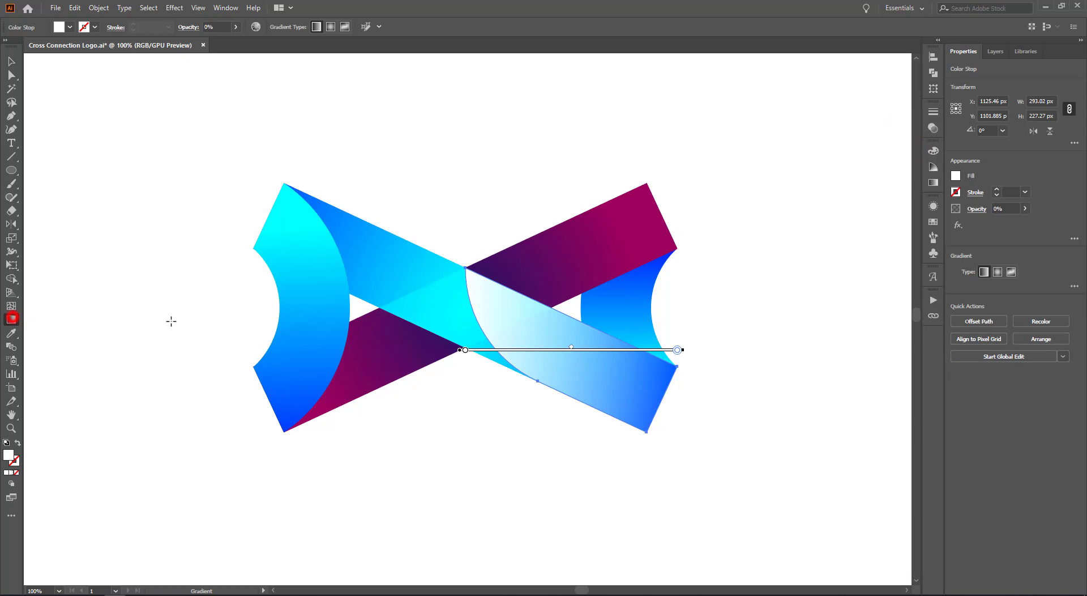
mouse_move(427, 242)
mouse_down()
mouse_move(626, 368)
mouse_move(586, 335)
mouse_move(600, 371)
mouse_up()
click(600, 372)
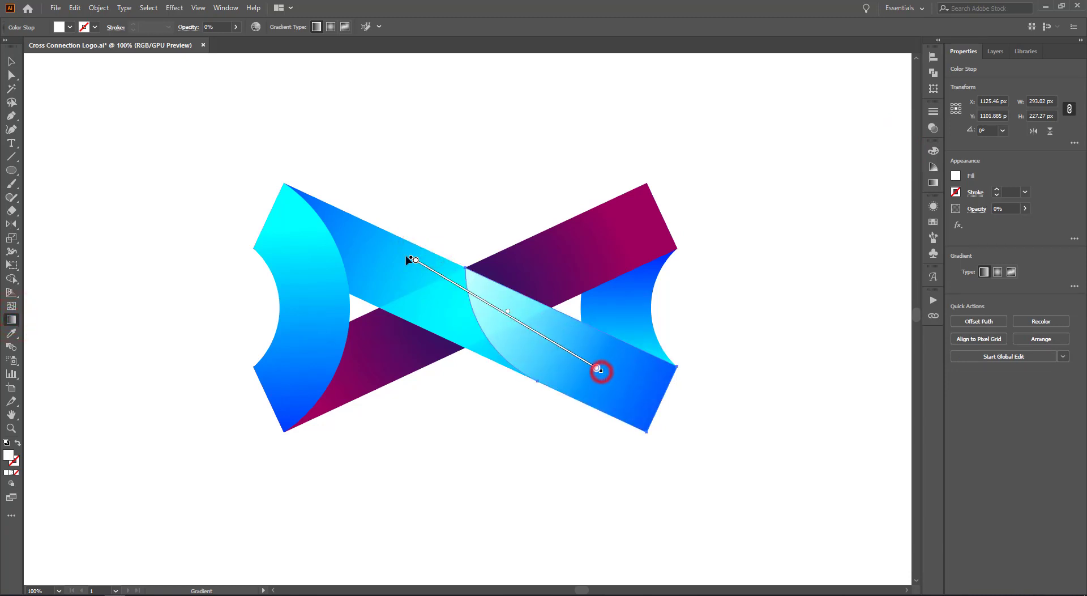
drag(411, 258, 397, 249)
click(587, 362)
click(588, 362)
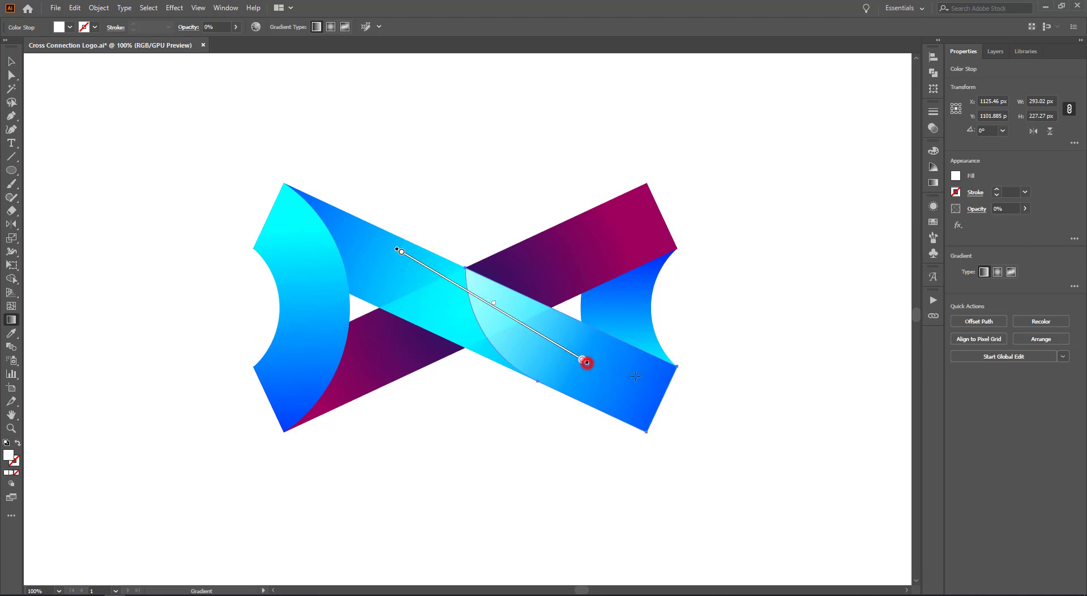
click(11, 61)
click(161, 142)
click(805, 381)
Draw an open curved path about 91 by 172 px along the left end piece's outer arc, from its top corner to the arc's midpoint
key(ctrl+plus)
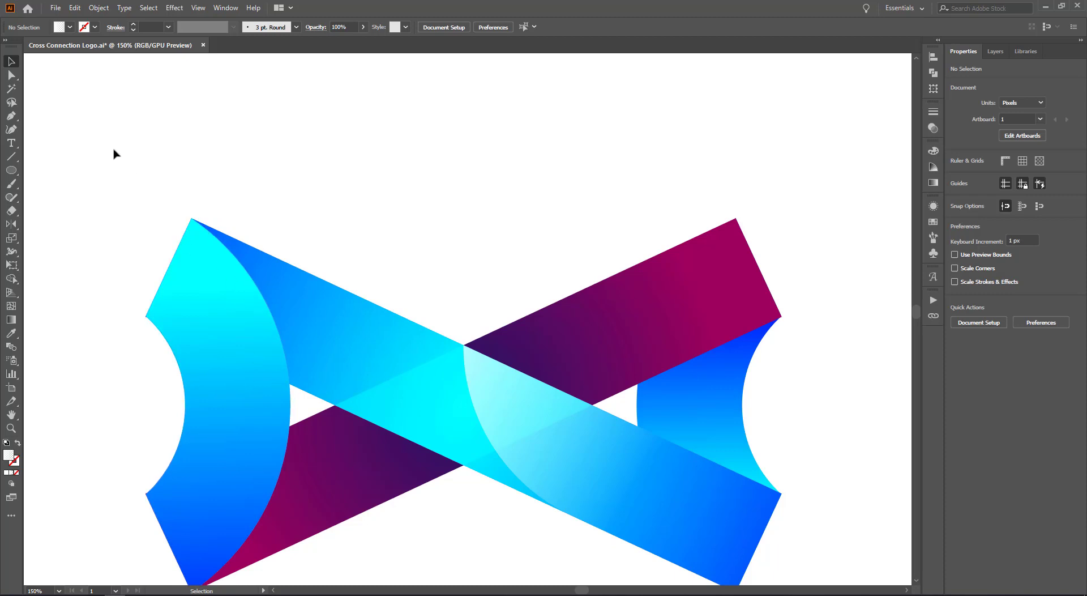
scroll(115, 154, down, 2)
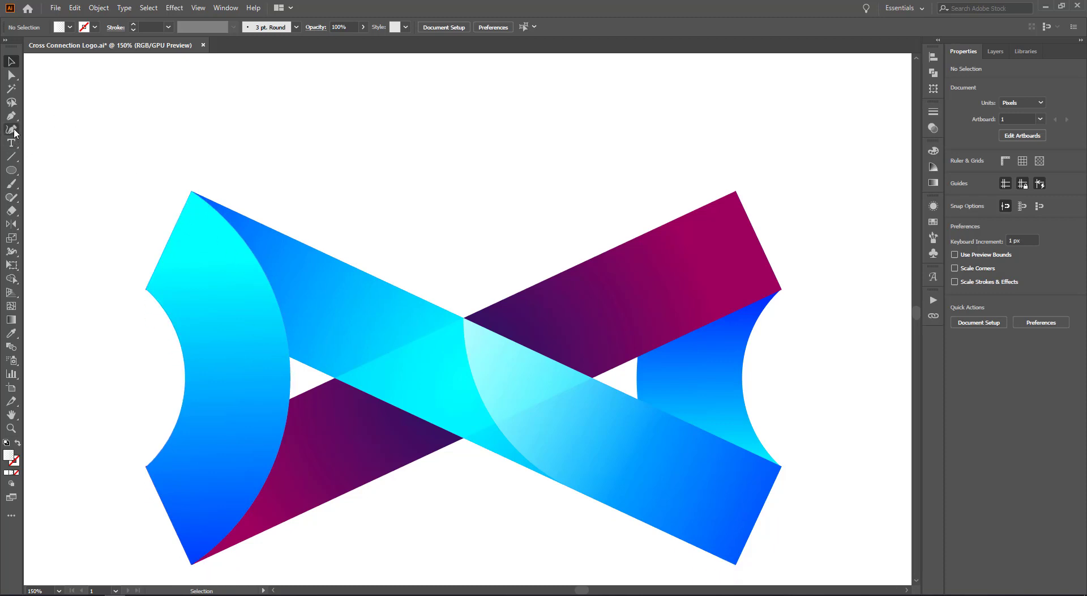
drag(12, 120, 36, 120)
click(191, 192)
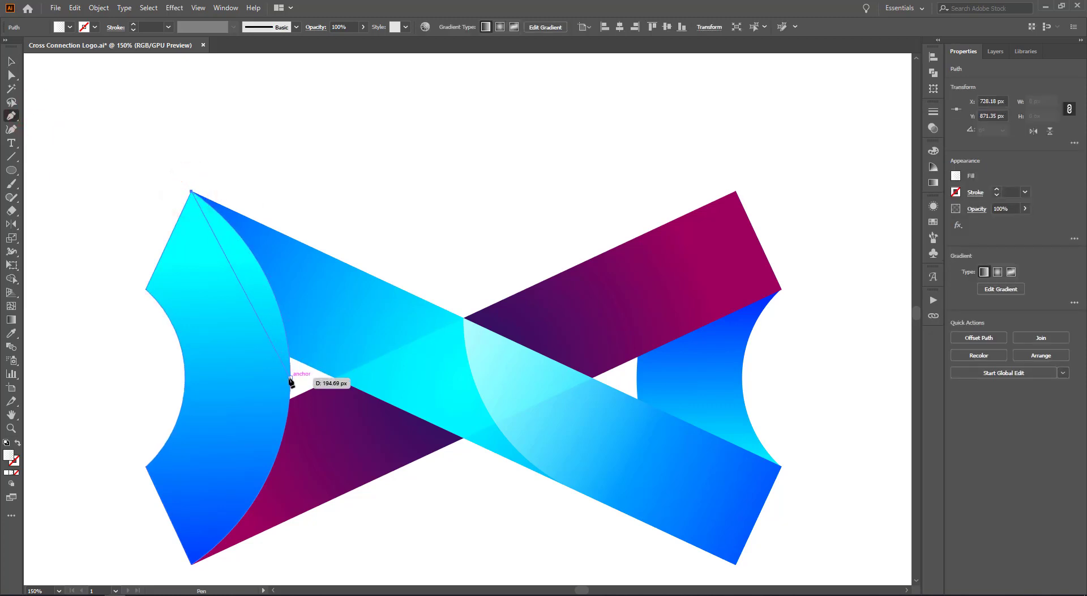
drag(291, 377, 290, 503)
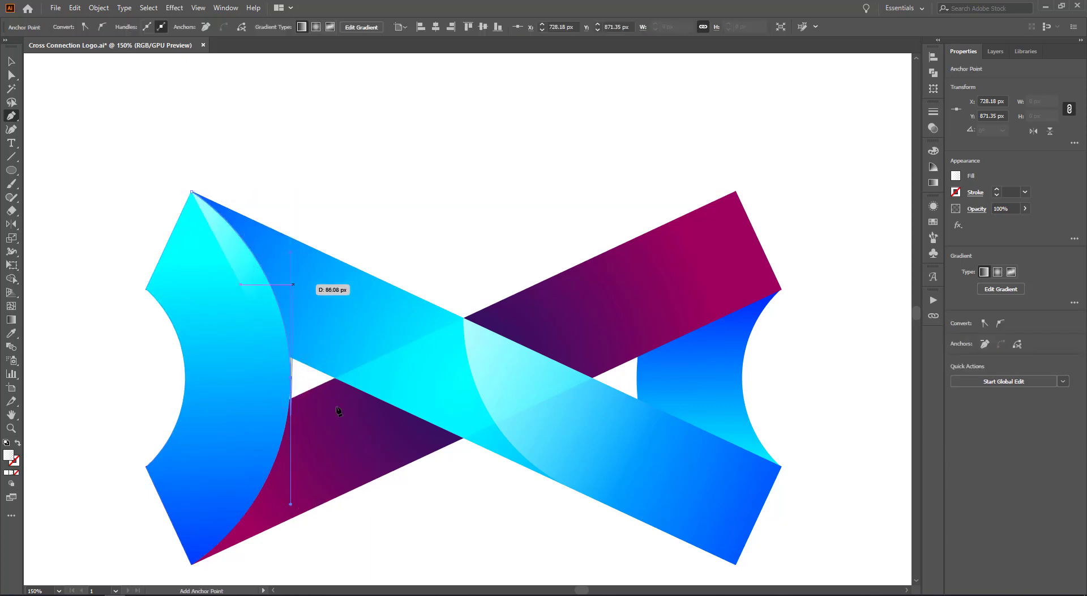
click(290, 377)
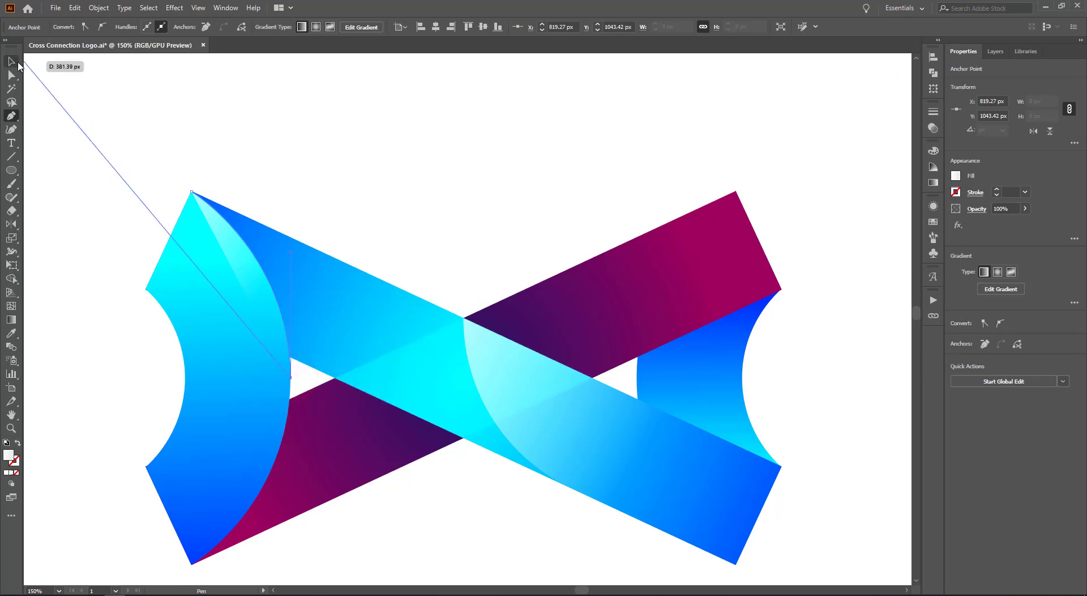
click(11, 63)
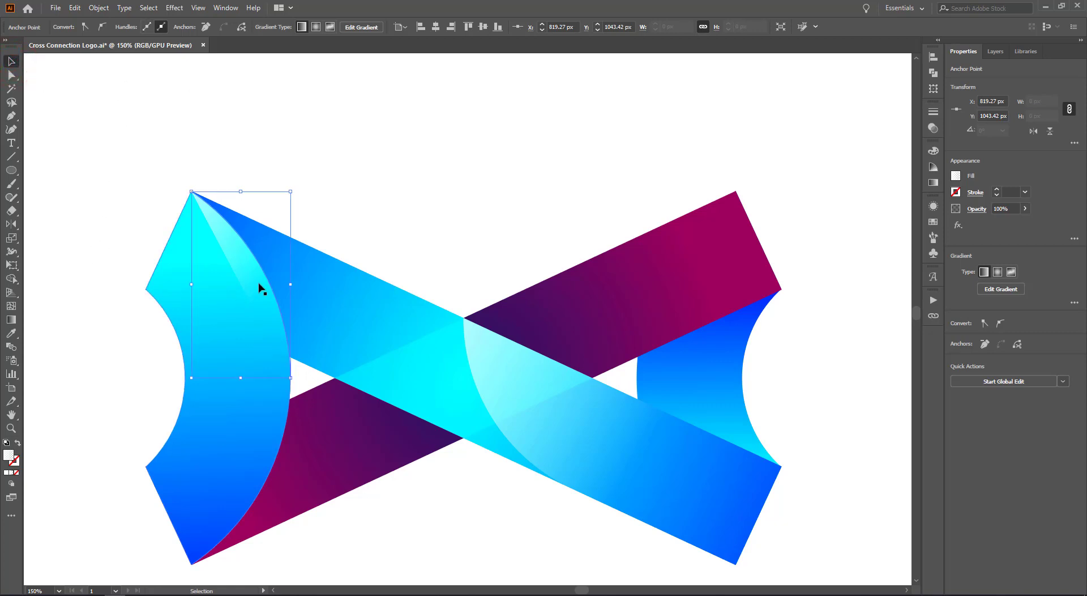
Swap the curved path's white gradient fill to its stroke and set the stroke weight to 6 pt
click(352, 181)
click(244, 251)
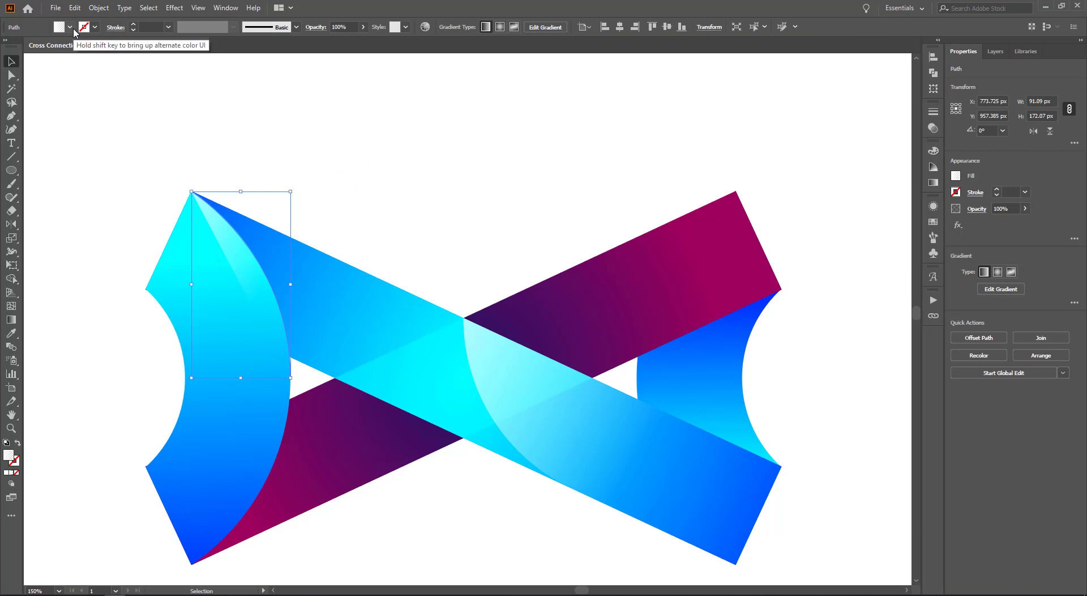
click(18, 445)
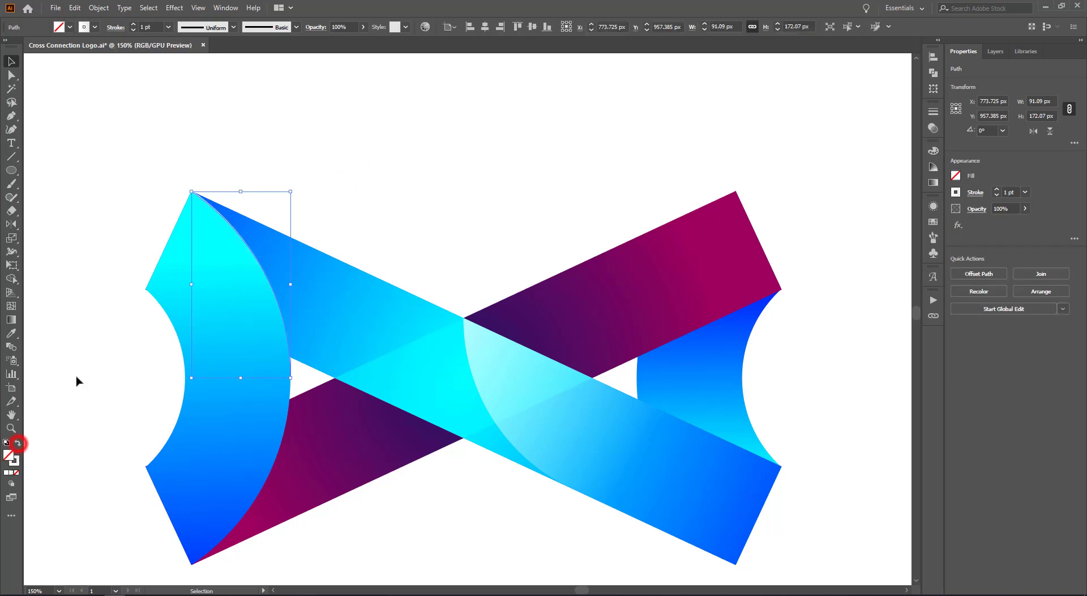
click(133, 25)
click(134, 25)
click(134, 25)
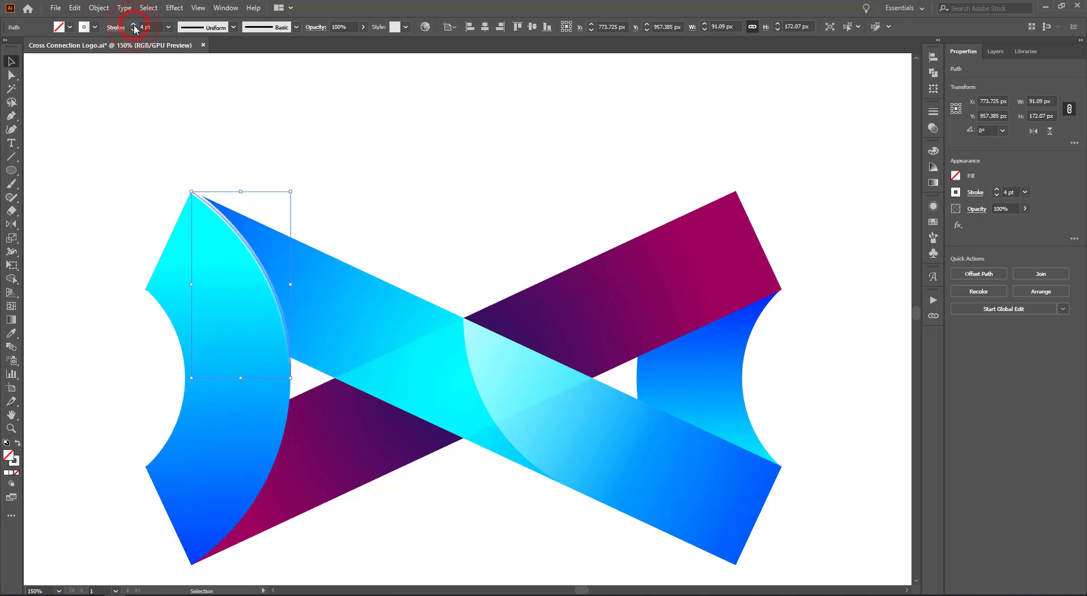
click(134, 25)
click(134, 25)
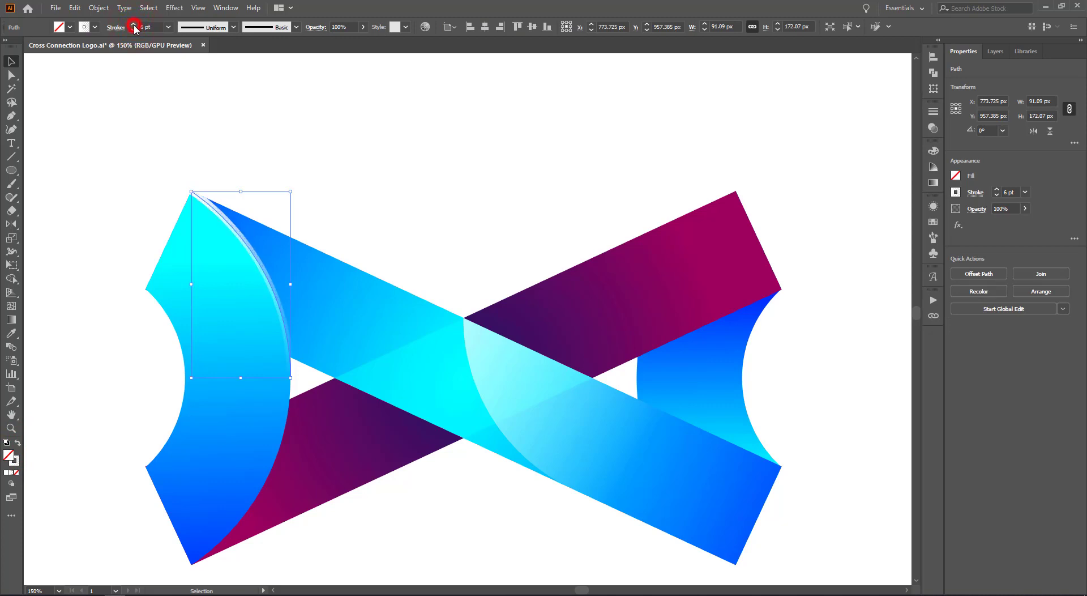
Apply Width Profile 1 to the curved path's stroke so it tapers at both ends
click(233, 27)
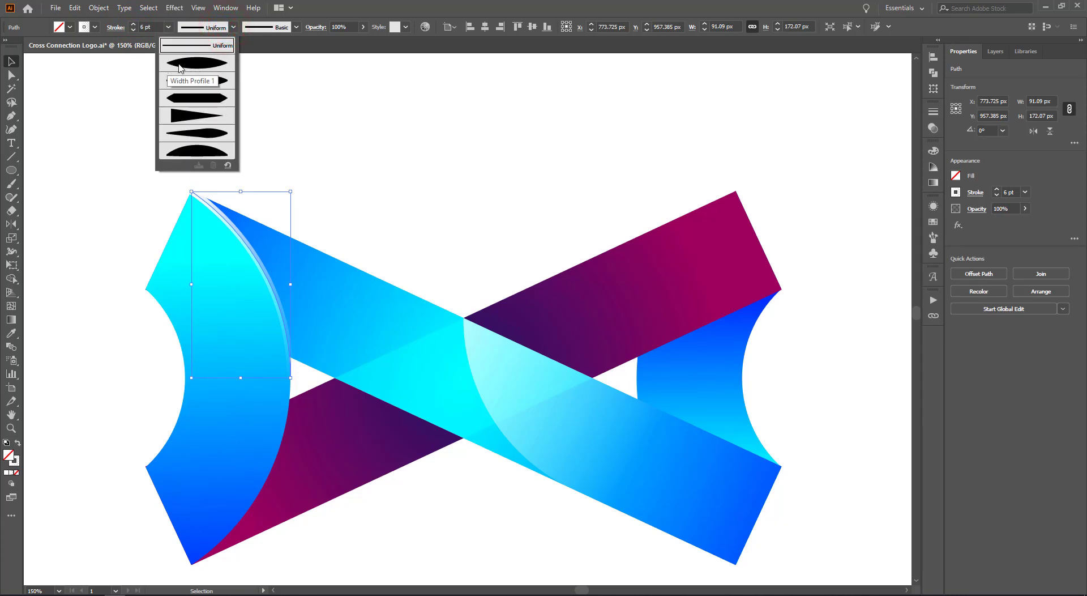
click(207, 64)
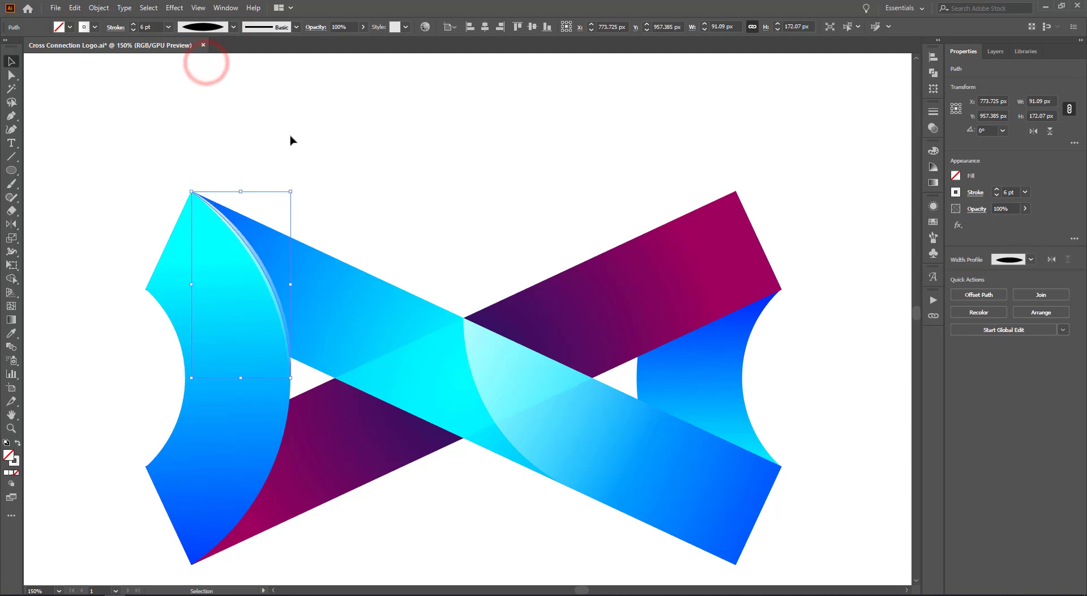
click(309, 141)
Expand the appearance of the tapered stroke on the left end piece
click(259, 265)
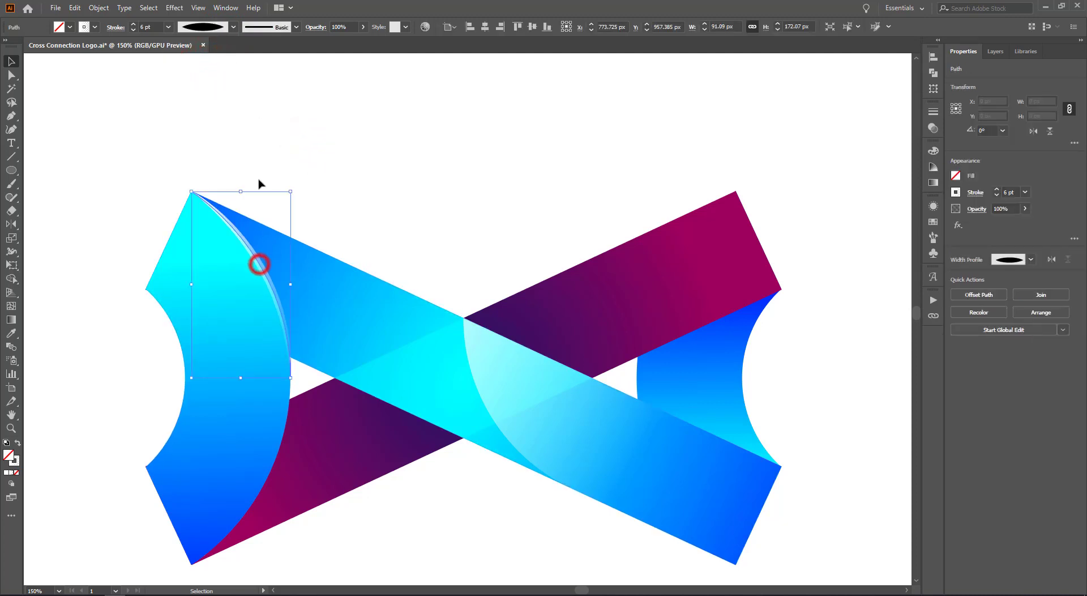
click(309, 156)
click(268, 275)
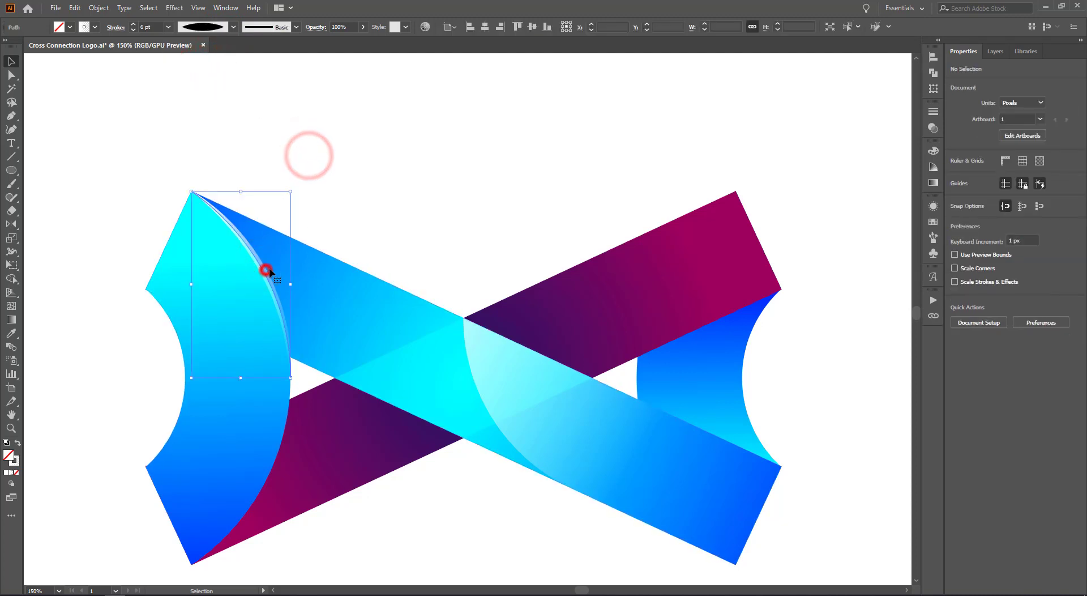
click(97, 9)
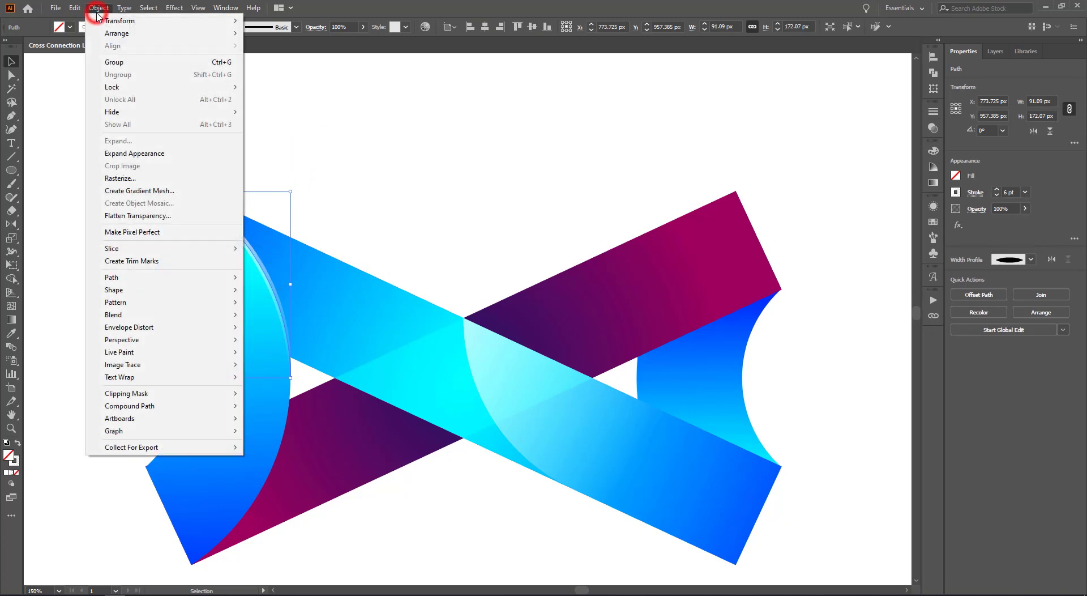
click(132, 152)
click(341, 230)
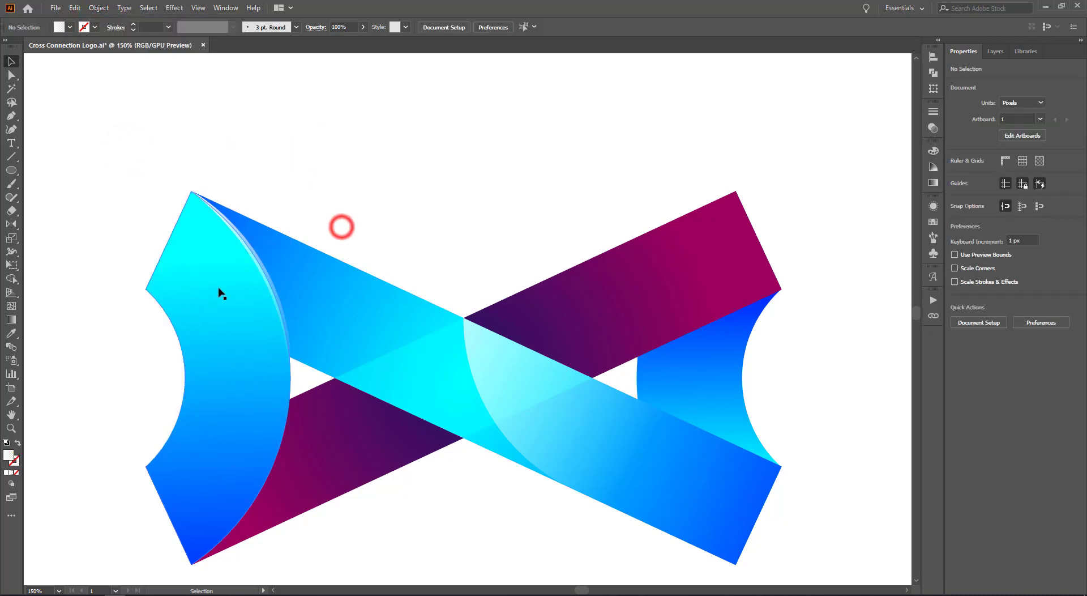
Duplicate the left end piece in place and intersect the copy with the expanded tapered highlight
click(219, 289)
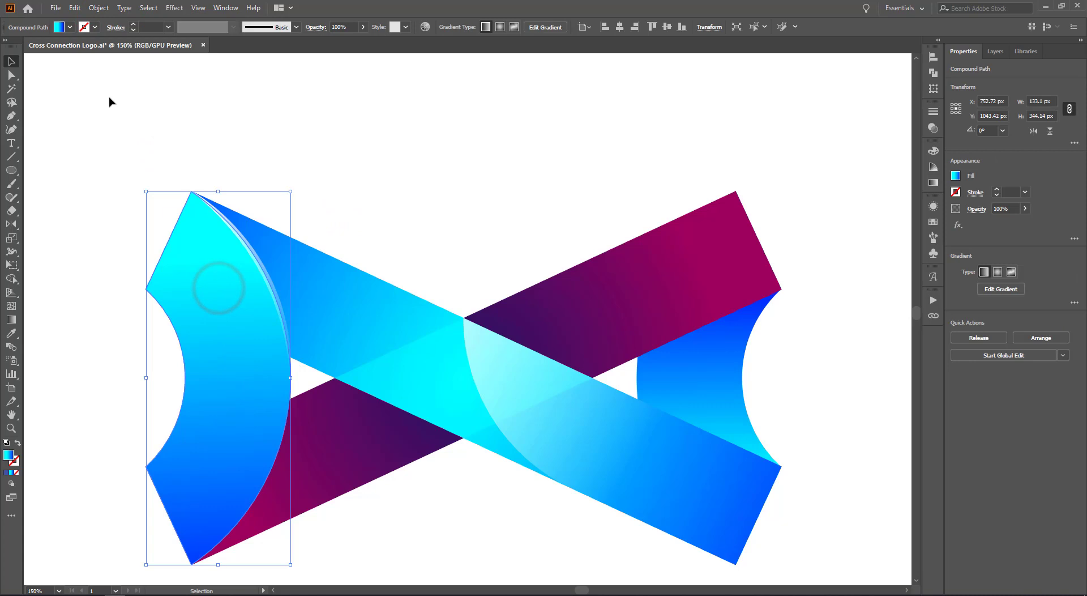
click(74, 8)
click(96, 63)
click(75, 8)
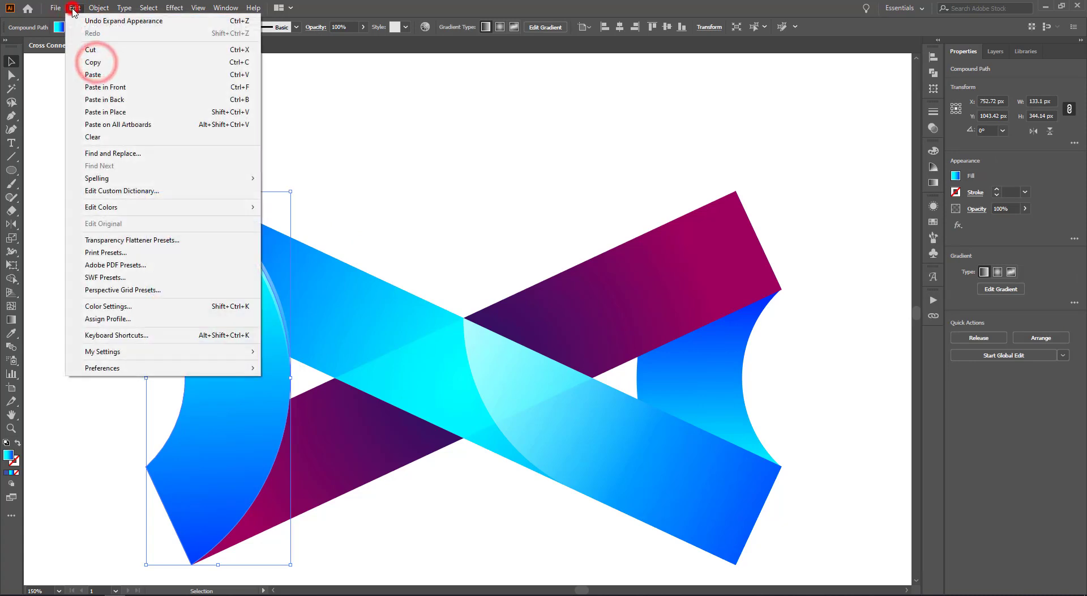
click(102, 112)
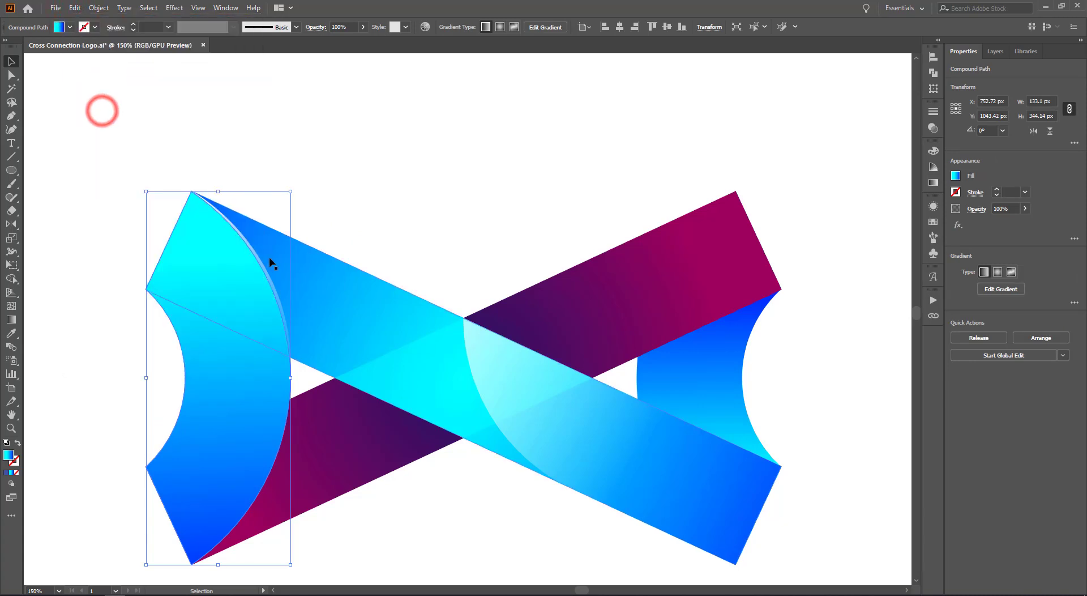
shift+click(269, 274)
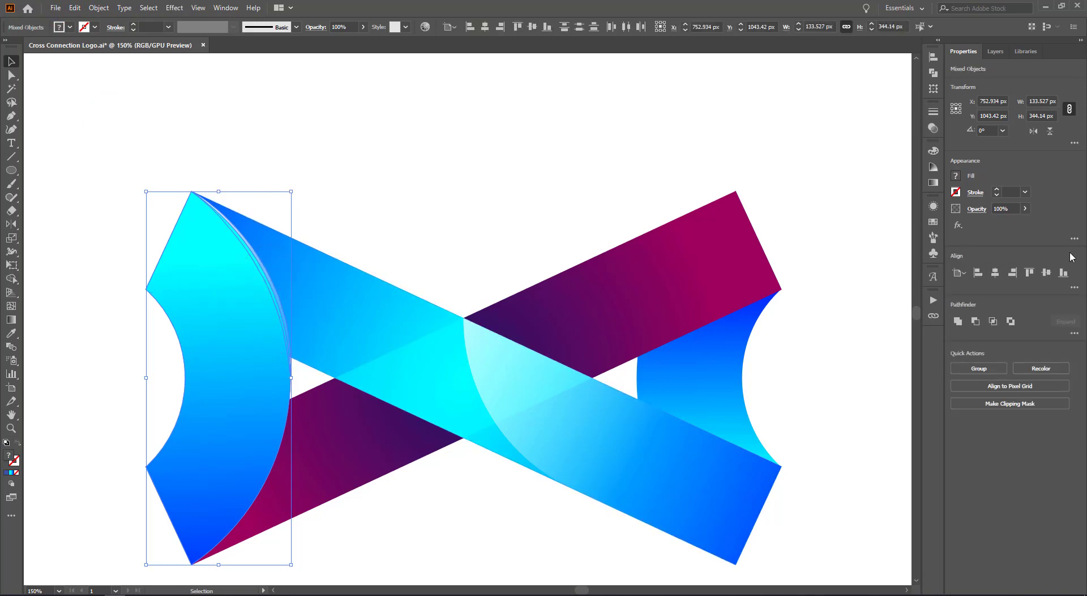
click(993, 322)
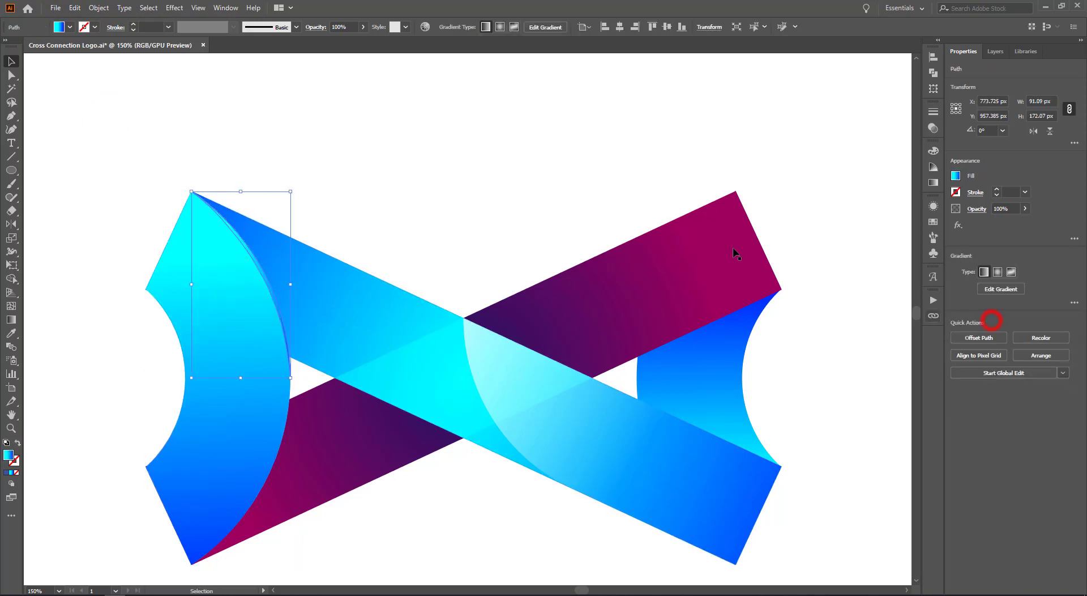
Apply the white sheen's transparent gradient to the trimmed highlight sliver by sampling it with the Eyedropper
click(510, 177)
click(262, 270)
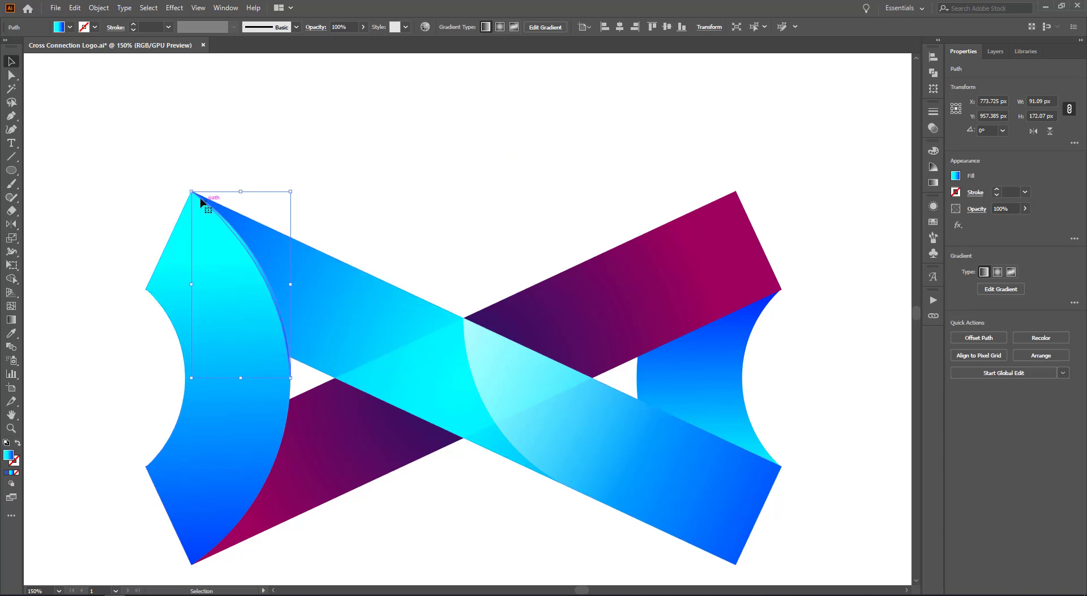
click(11, 334)
click(543, 429)
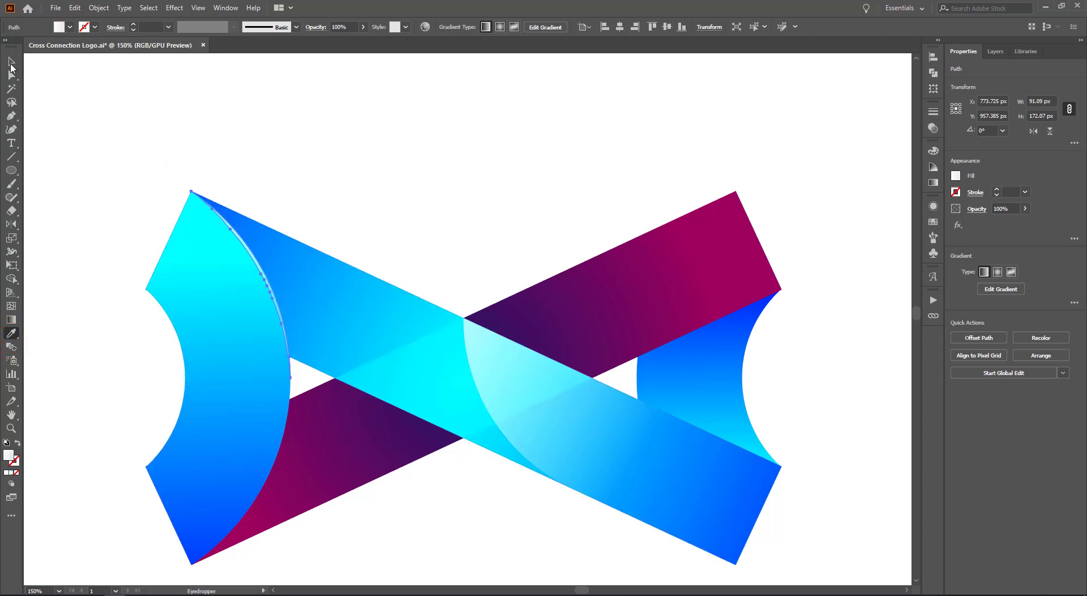
click(11, 66)
click(160, 97)
click(267, 287)
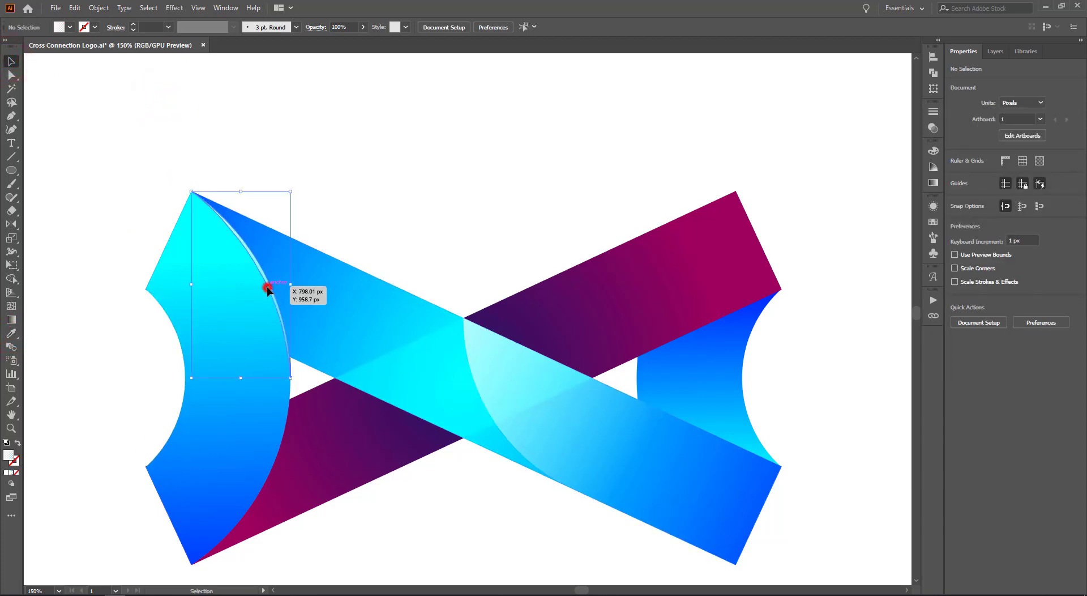
click(314, 187)
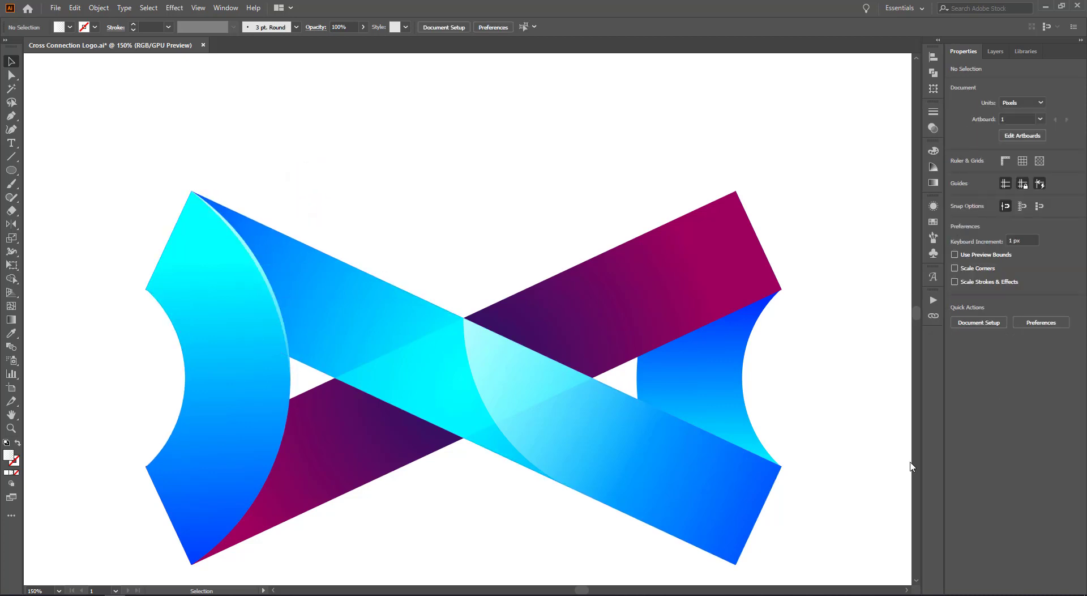
Draw an open curved path along the right end piece's inner arc, about 89 px from its lower corner to the arc's midpoint
click(755, 425)
click(820, 430)
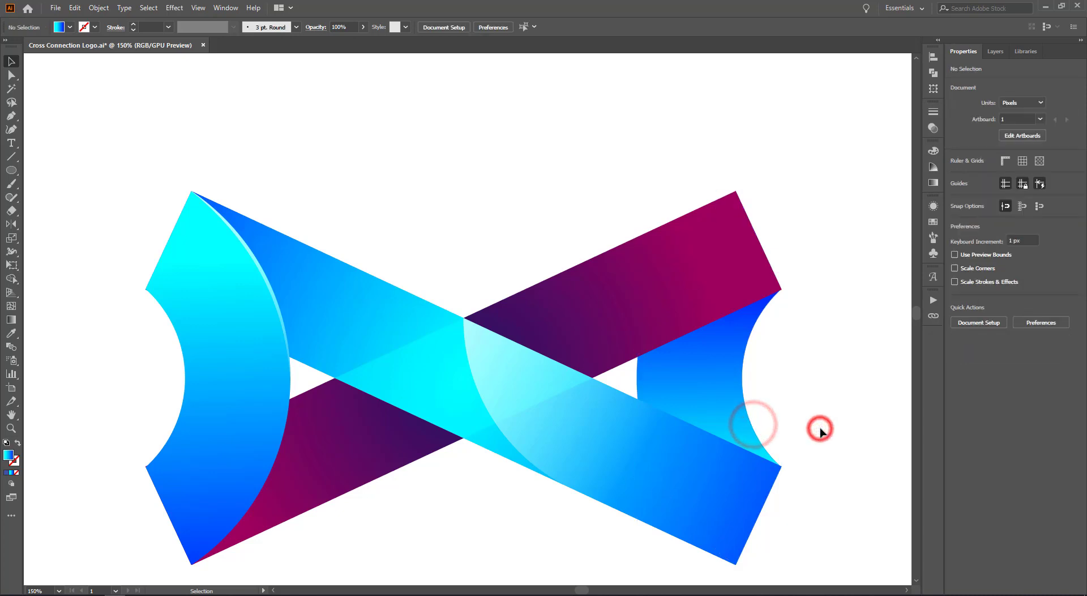
click(11, 116)
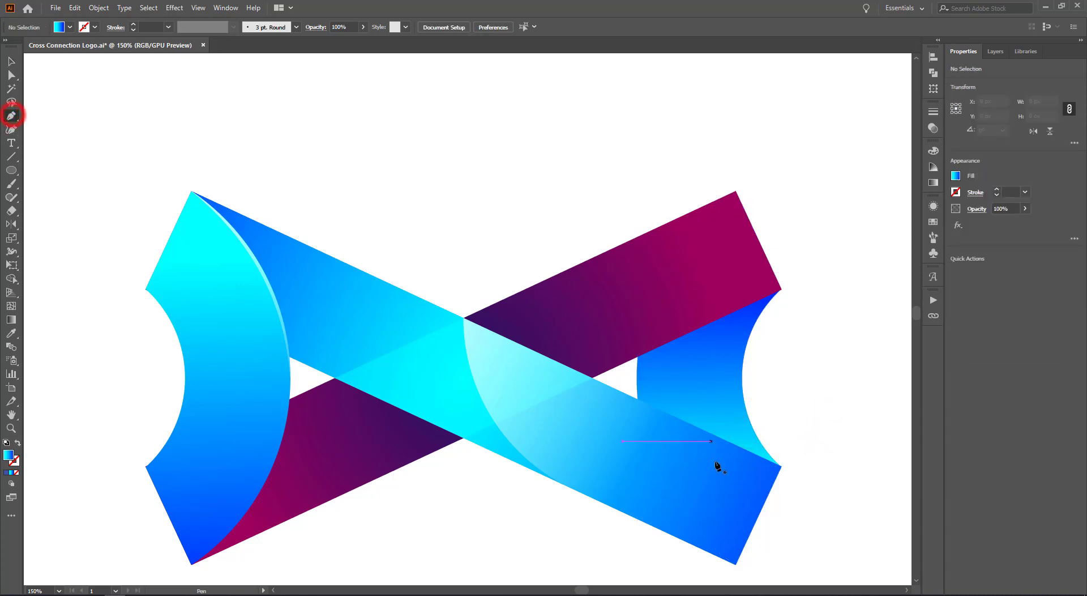
click(780, 467)
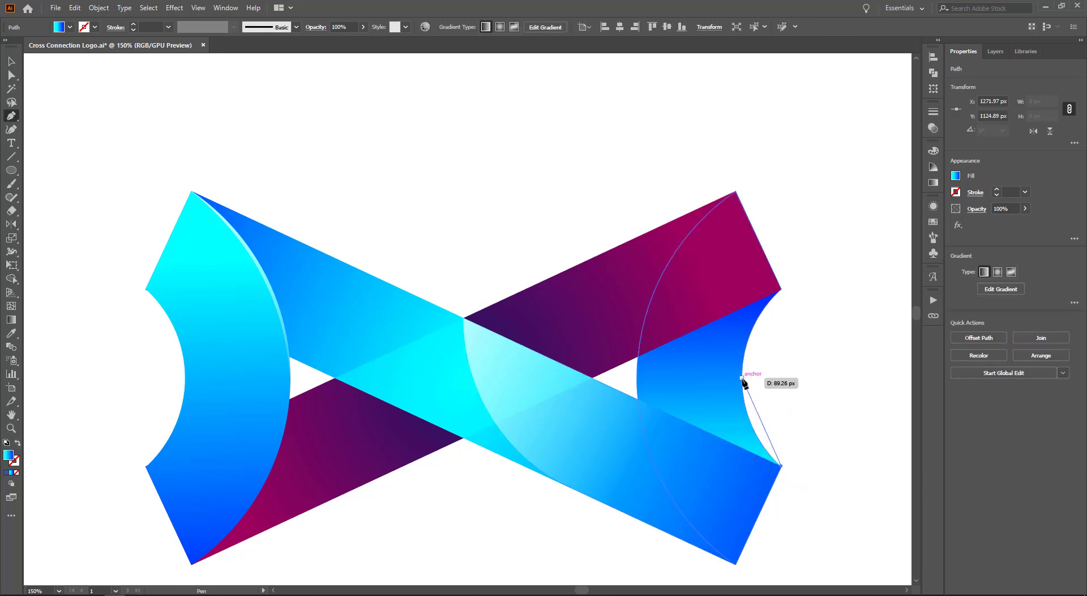
drag(742, 377, 748, 320)
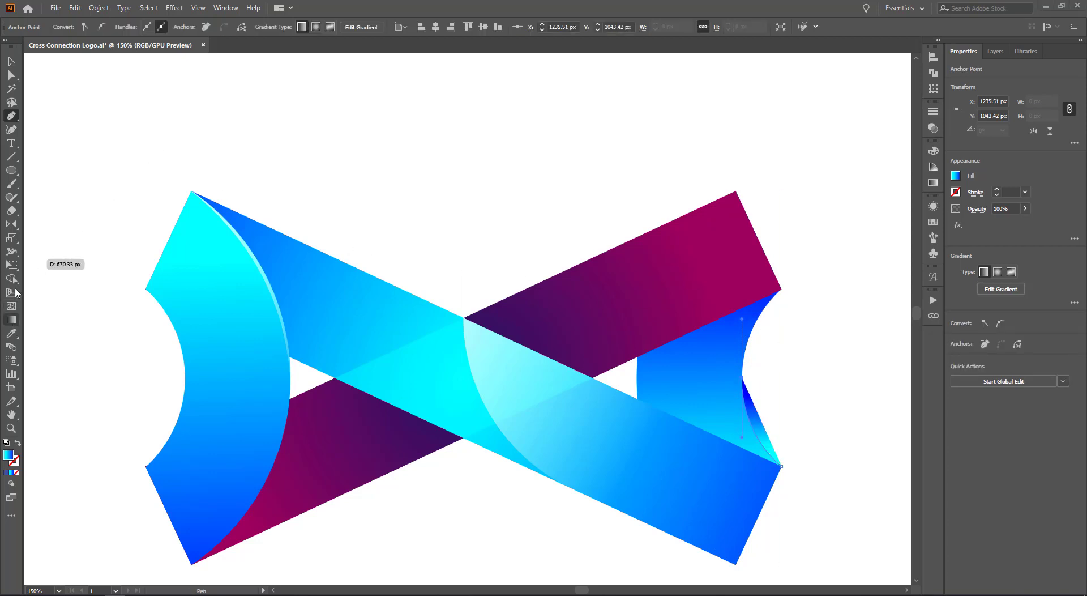
click(11, 61)
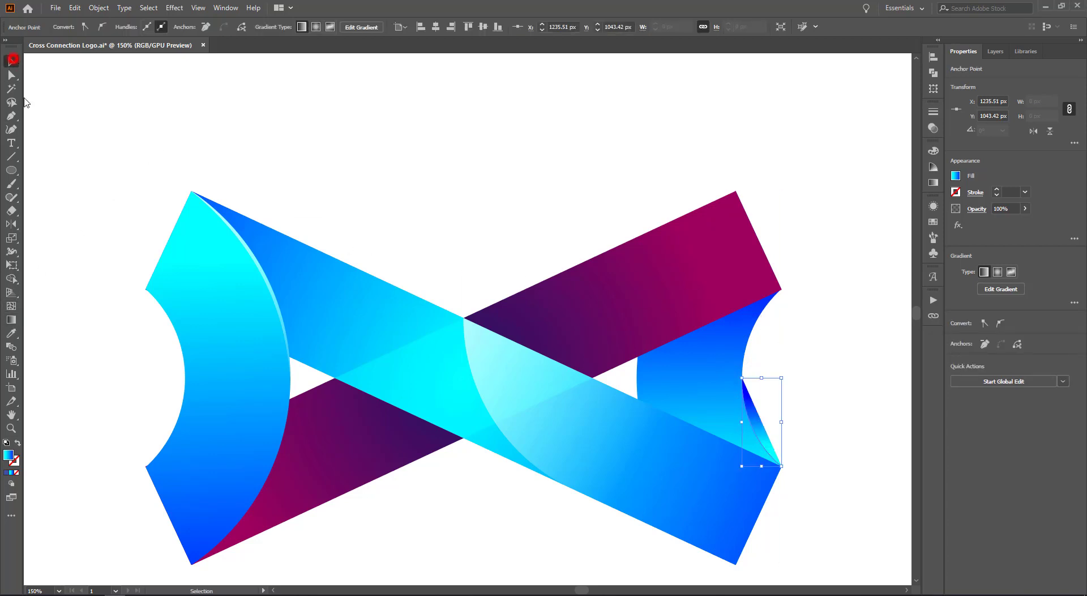
Swap the gradient fill of the right end piece's open arc path to its stroke and recolor the stroke white
click(18, 442)
click(392, 199)
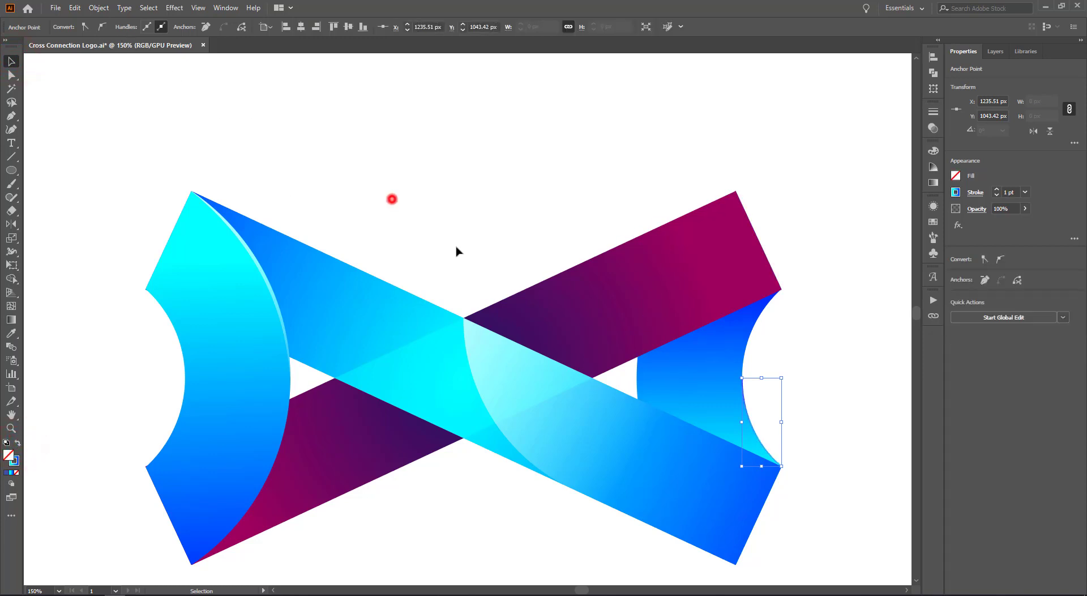
click(747, 411)
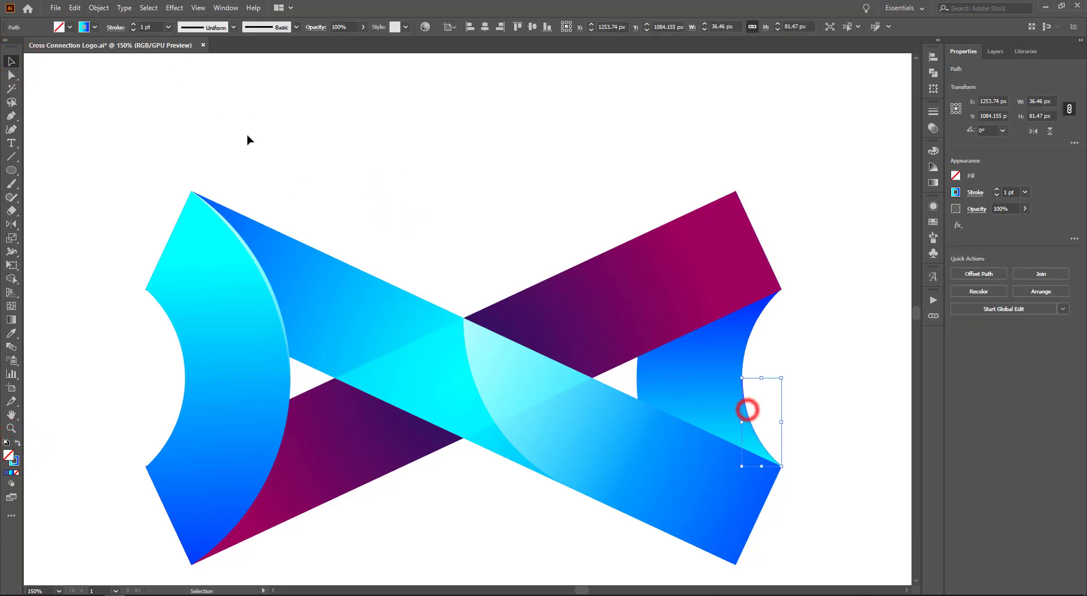
click(95, 26)
click(804, 342)
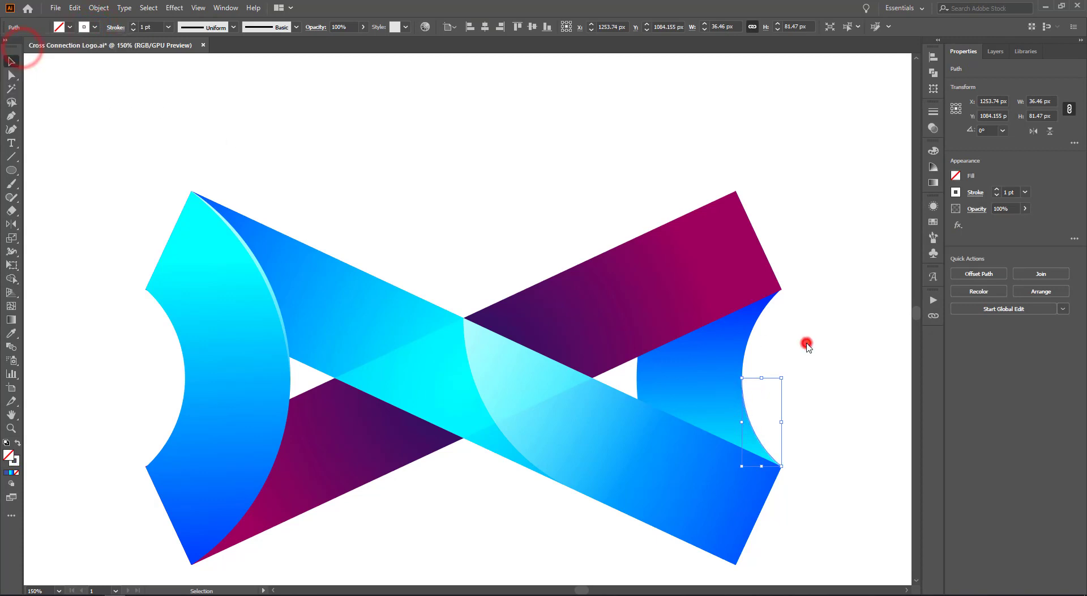
Set the white arc's stroke weight to 6 pt and give it the lens-shaped width profile tapered at both ends
click(742, 389)
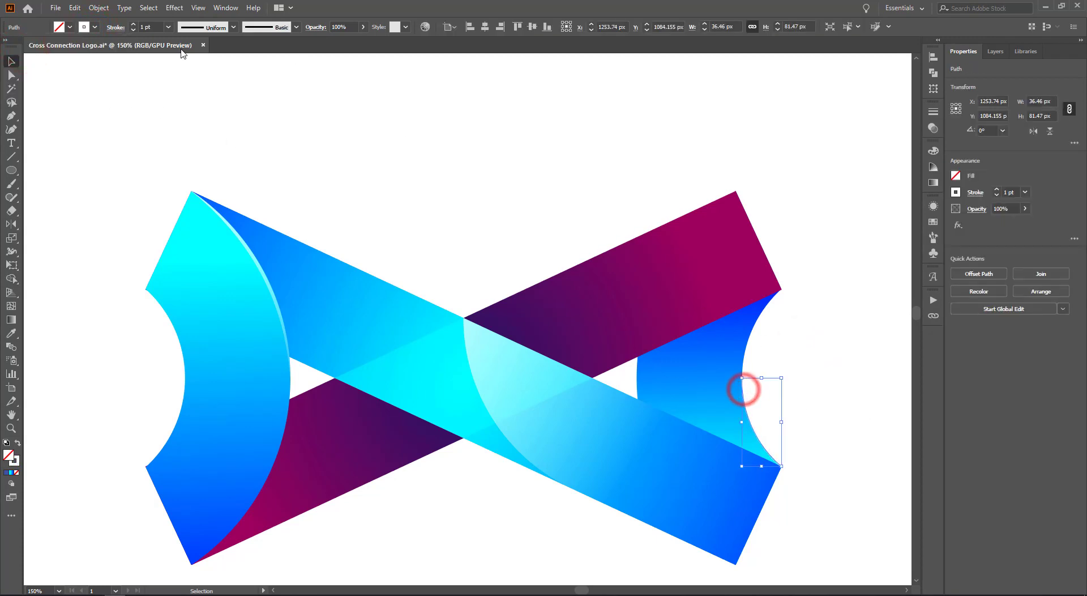
click(134, 25)
click(134, 24)
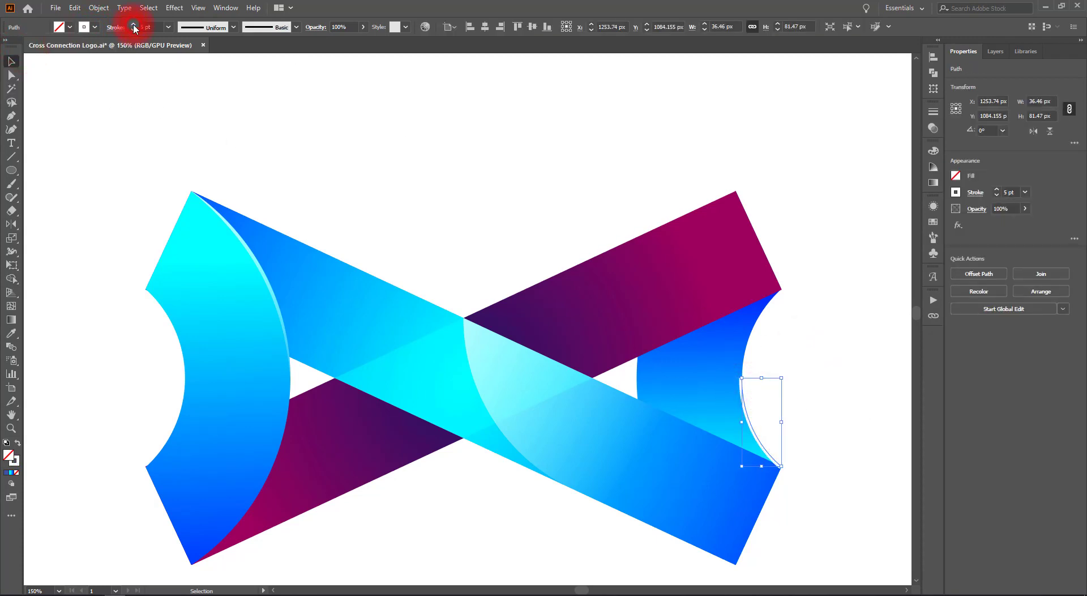
click(134, 25)
click(214, 28)
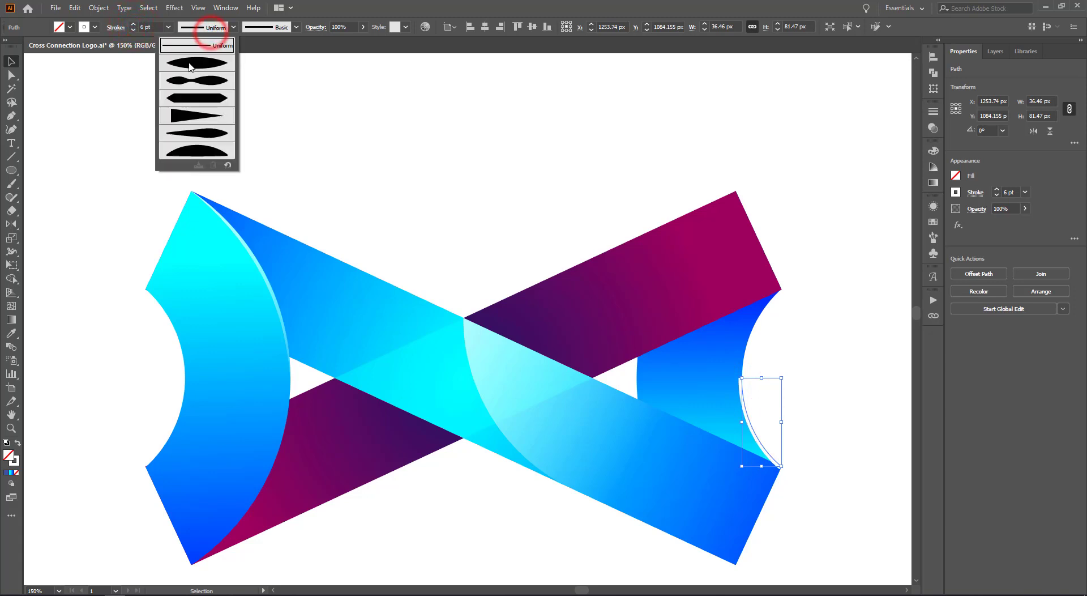
click(210, 66)
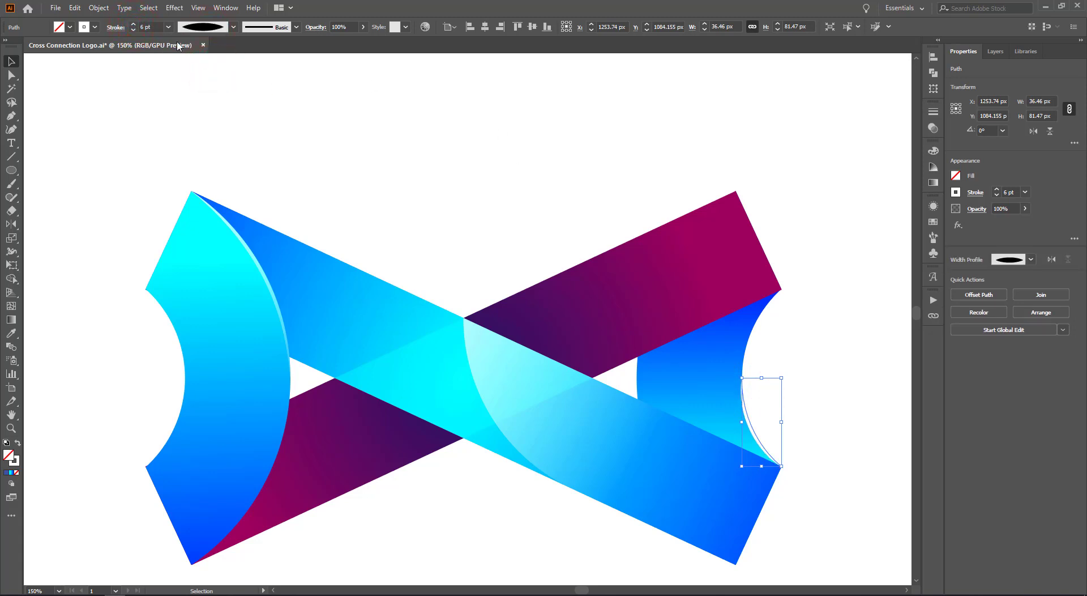
Expand the appearance of the tapered white stroke on the right end piece's inner arc
click(98, 9)
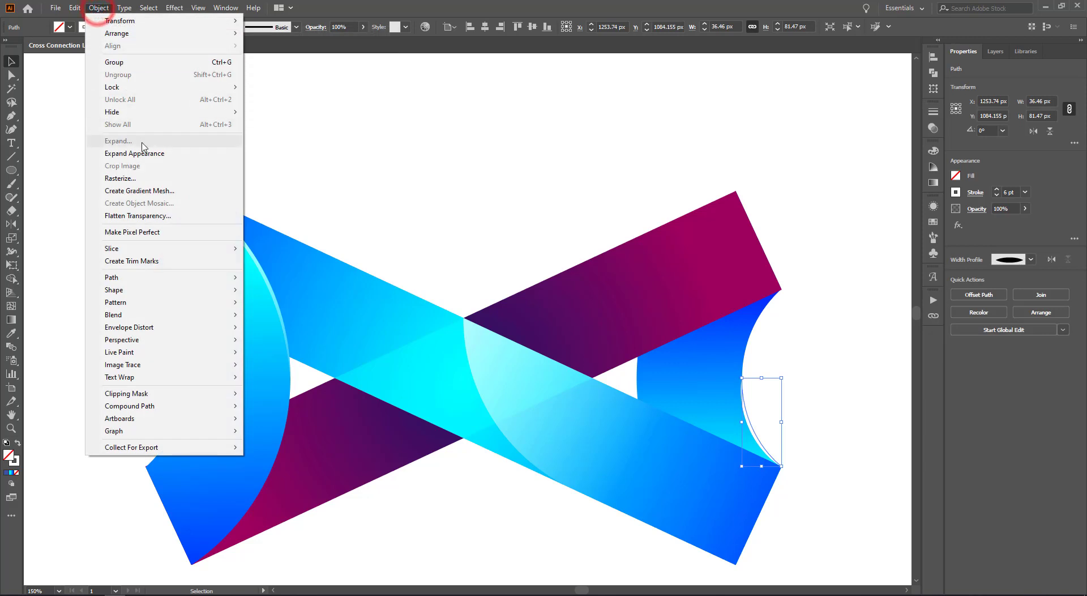
click(150, 152)
click(815, 355)
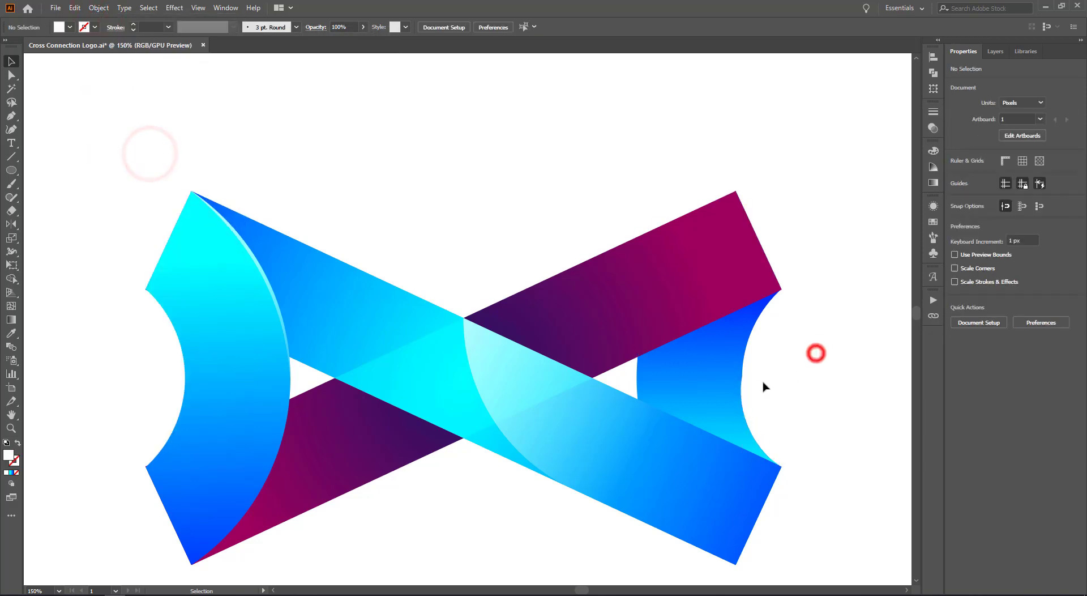
Duplicate the right end piece in place and intersect the copy with the expanded tapered highlight
click(717, 397)
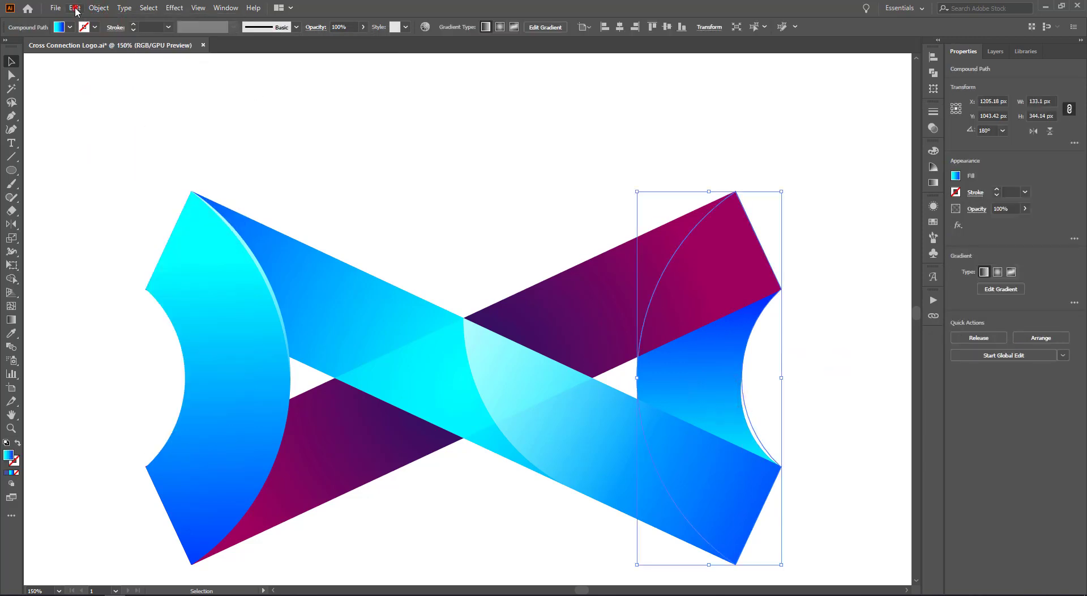
click(74, 8)
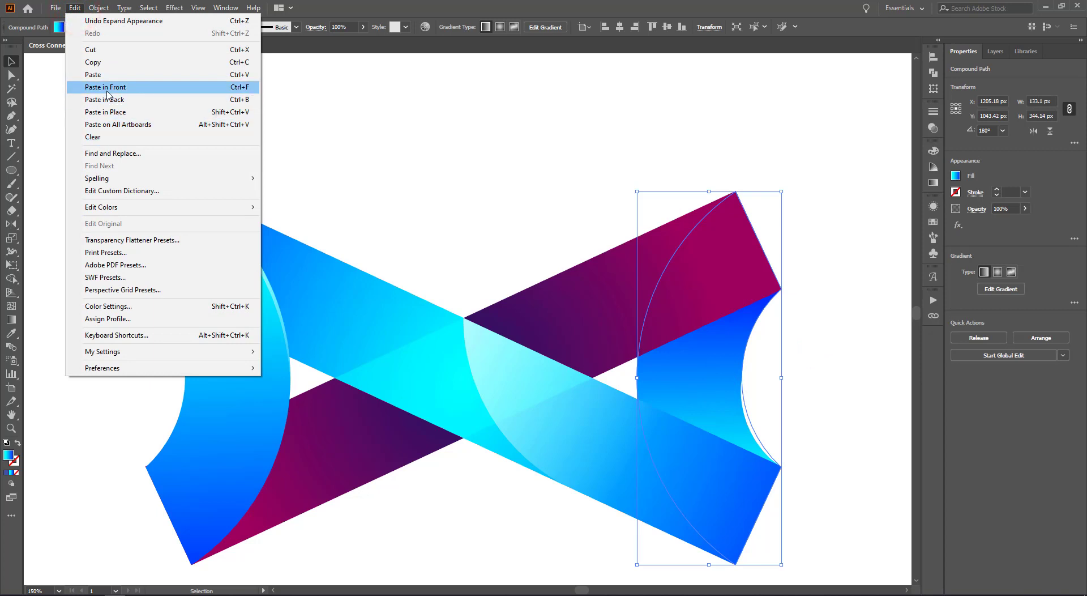
click(99, 62)
click(80, 8)
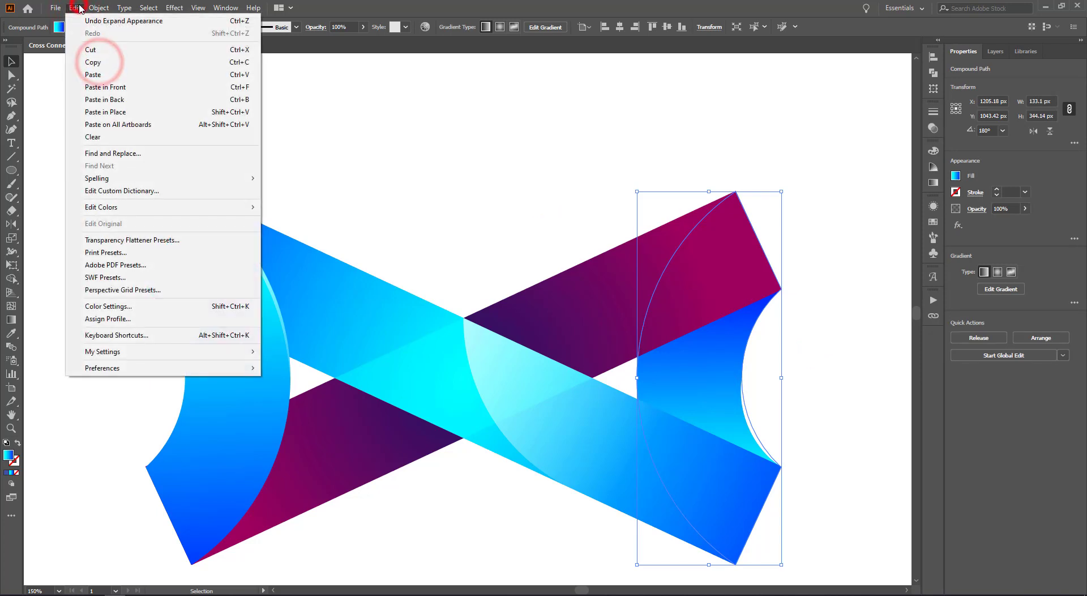
click(108, 110)
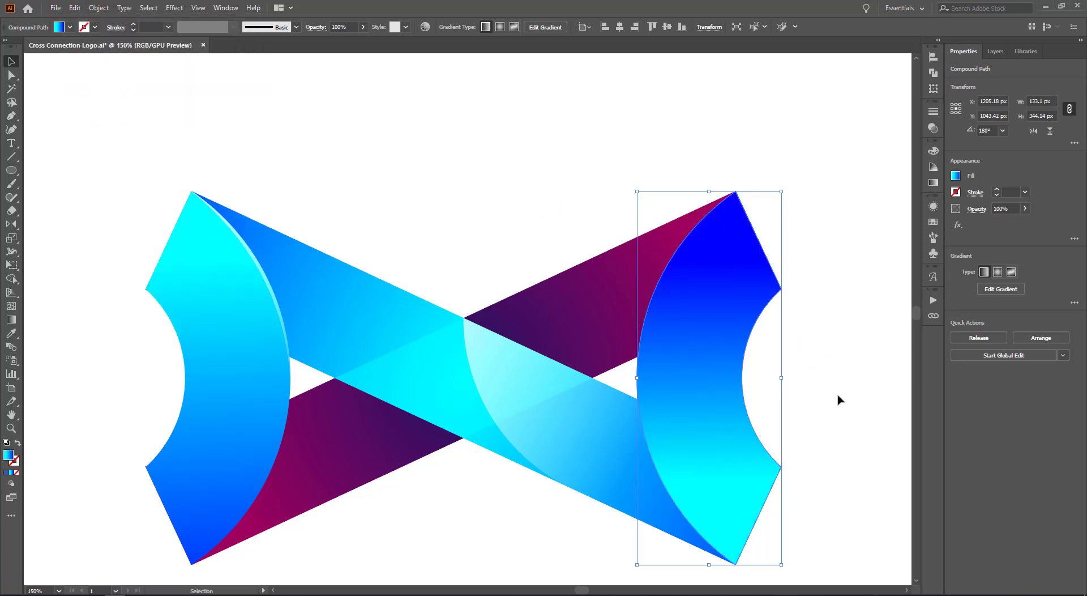
shift+click(757, 429)
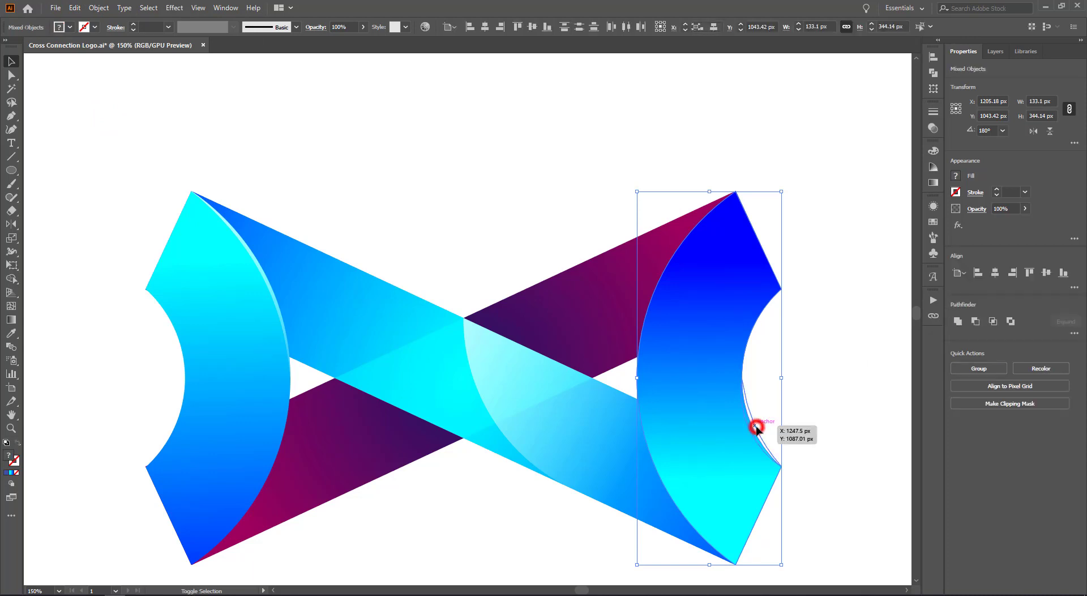
click(995, 321)
click(825, 427)
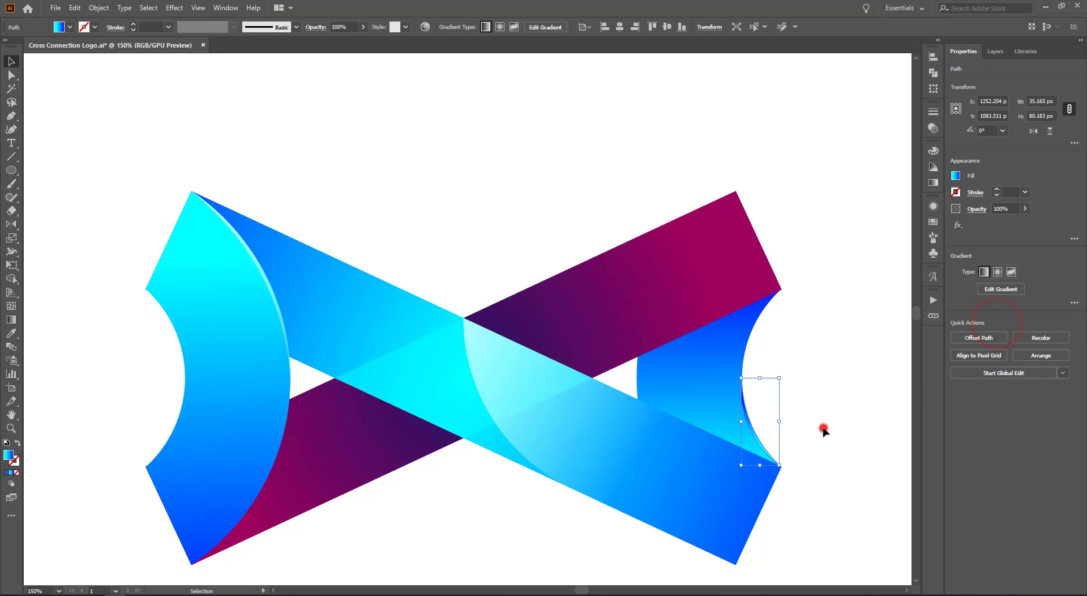
Sample the white sheen at the crossing with the Eyedropper to apply its transparent gradient to the right end piece's trimmed highlight
click(760, 443)
click(12, 333)
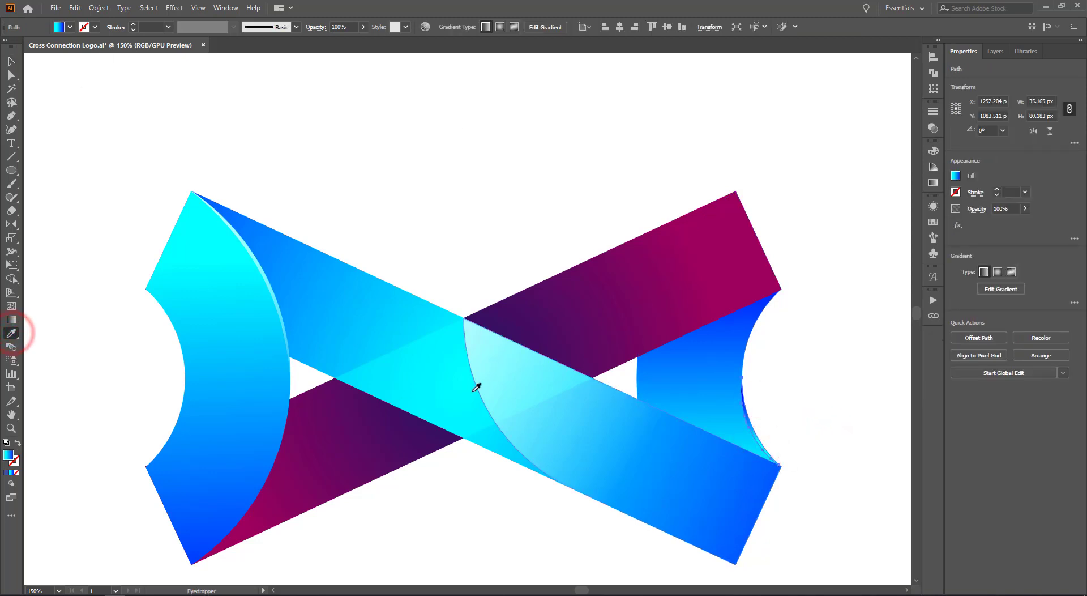
click(533, 424)
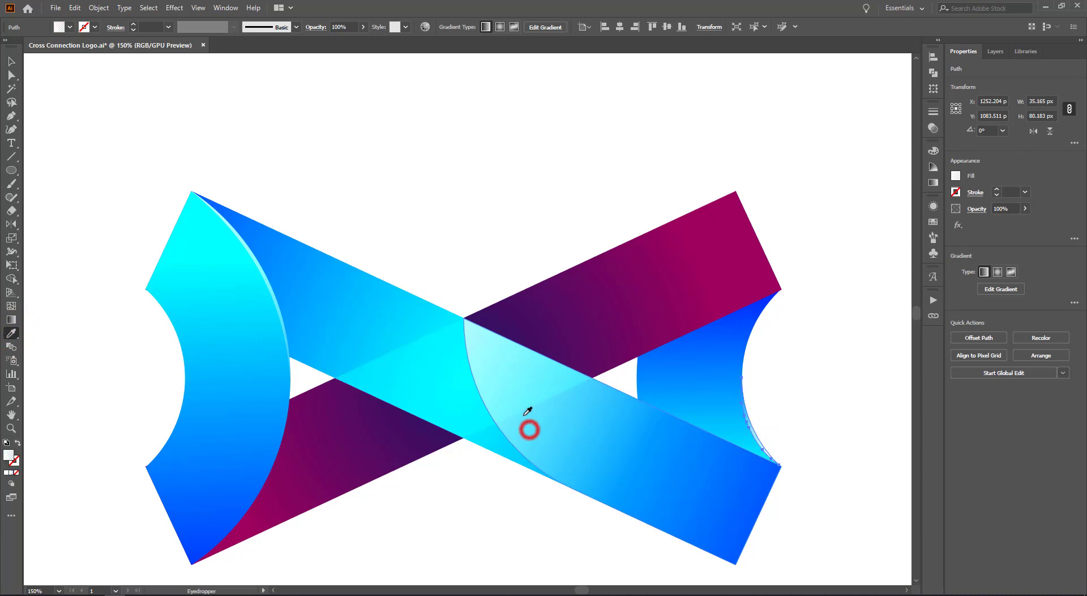
click(12, 63)
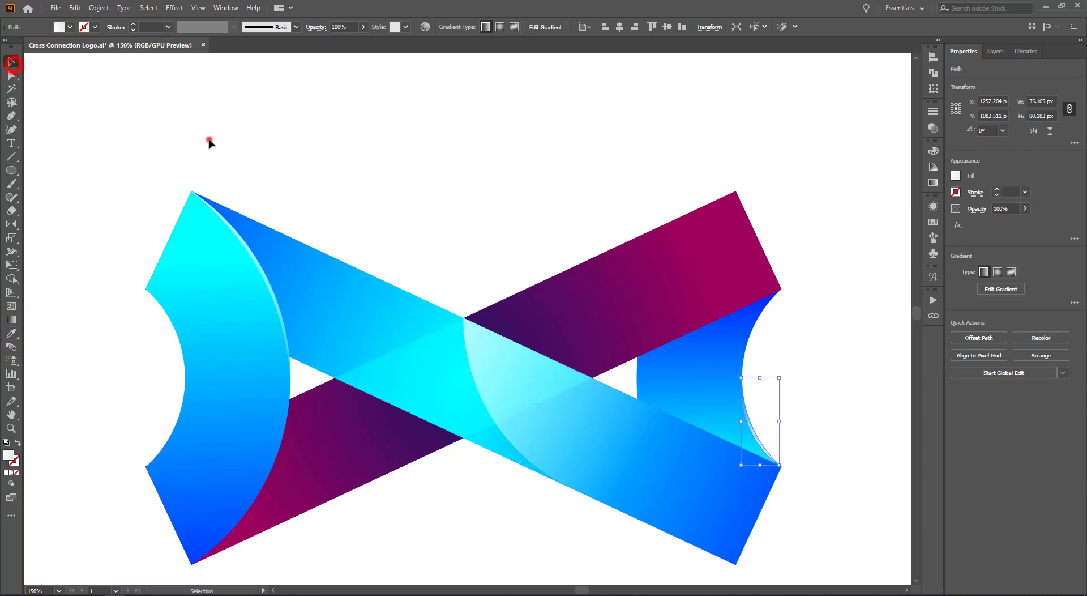
click(209, 137)
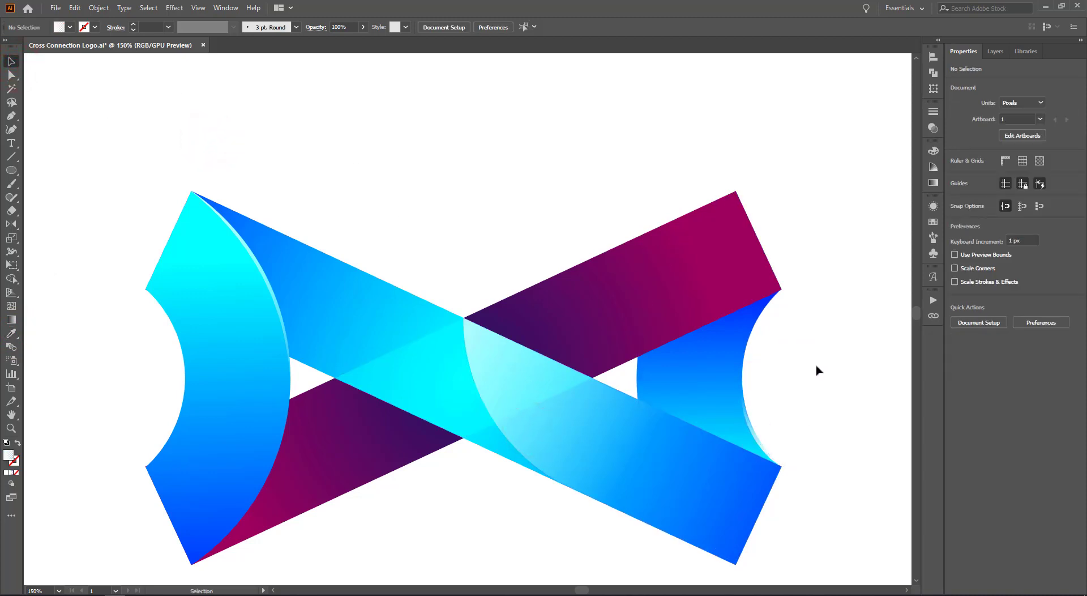
Add the text "Cross Connection" on two lines below the crossing of the bars
key(ctrl+minus)
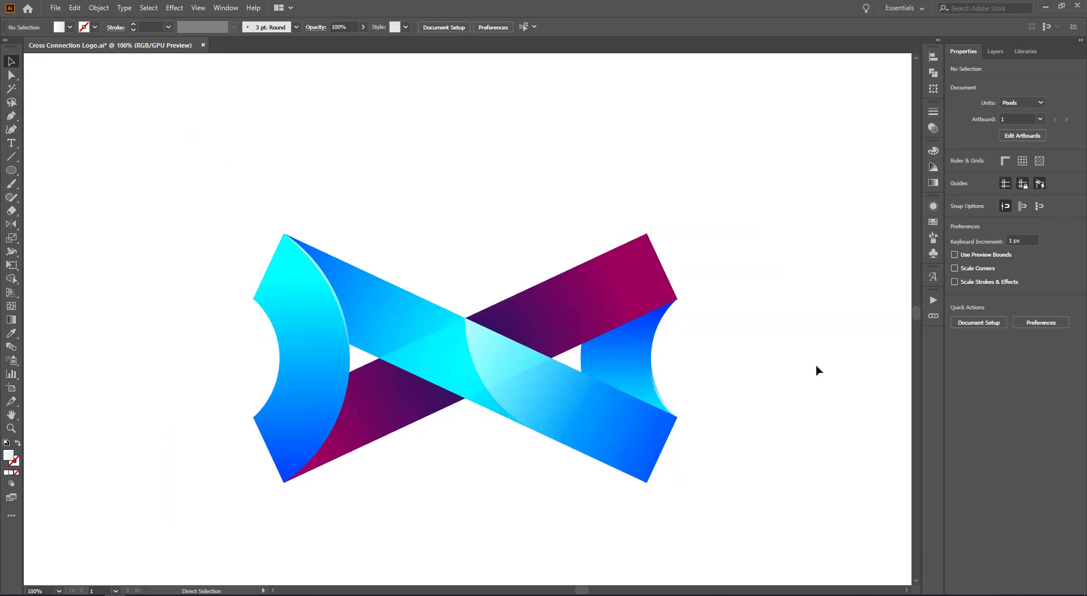
scroll(817, 369, down, 4)
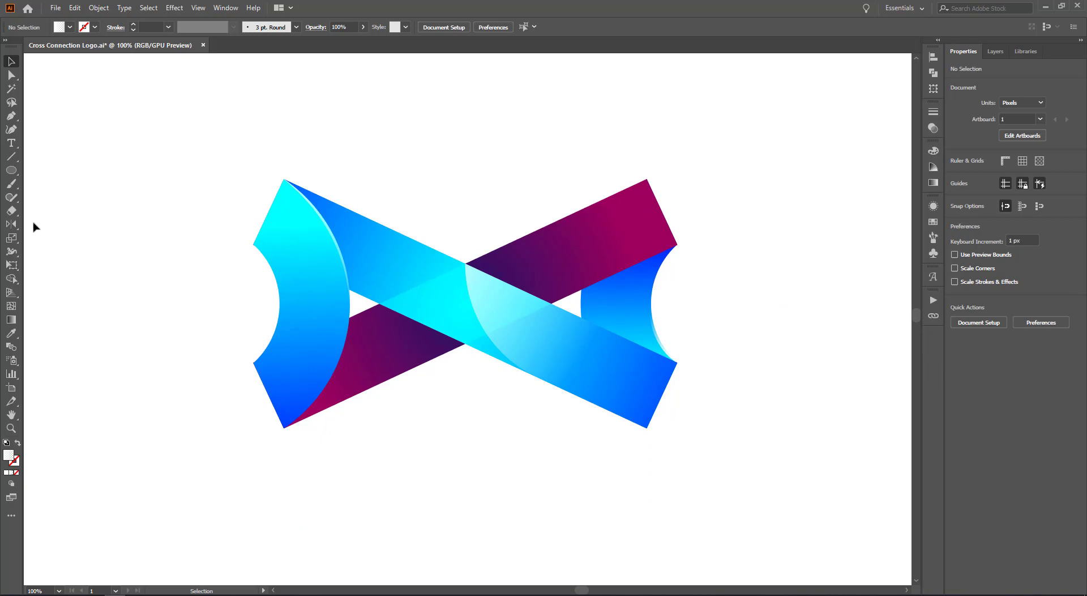
click(10, 146)
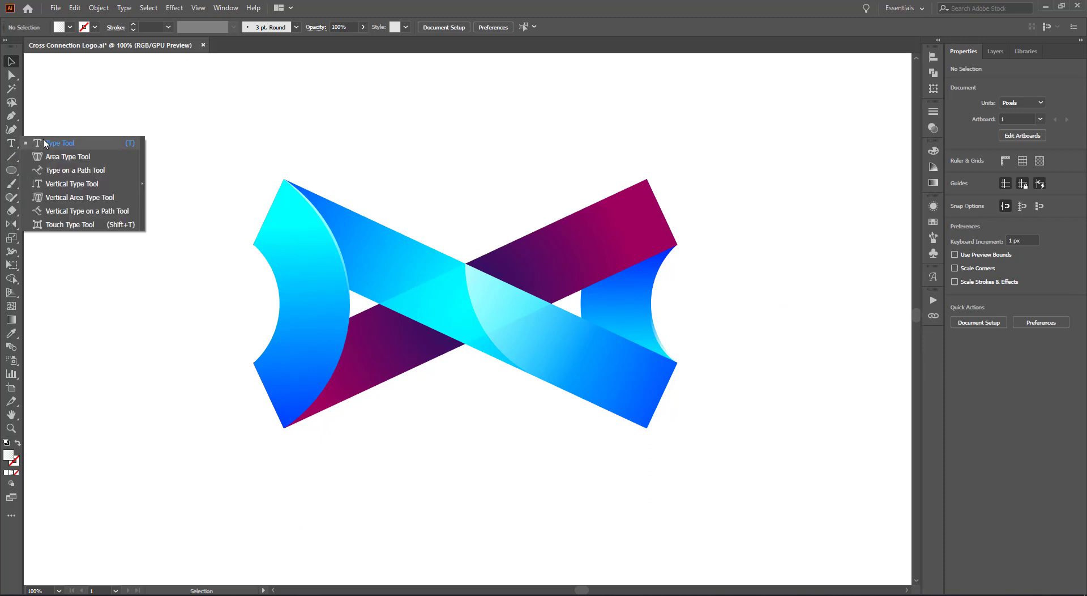
click(50, 142)
click(471, 401)
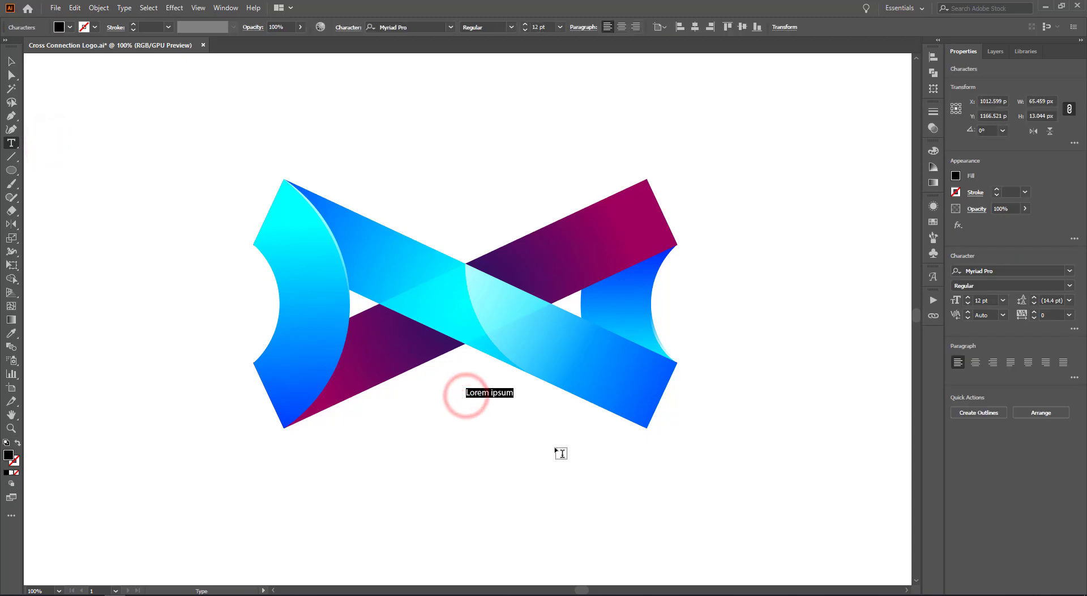
text(q)
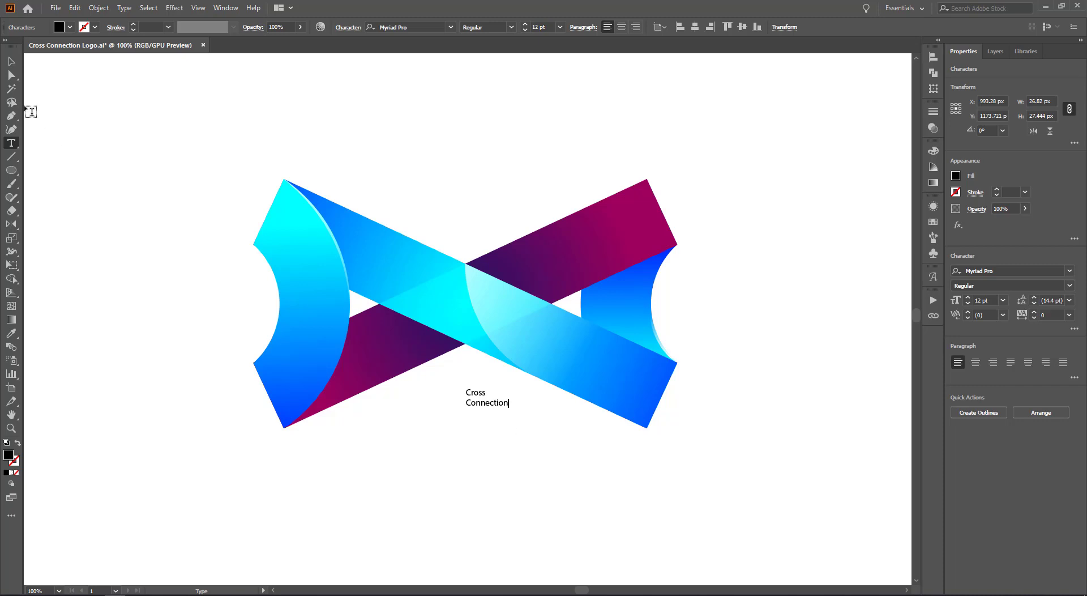
Center-align the two-line text and set its font to Bungee Regular
click(11, 60)
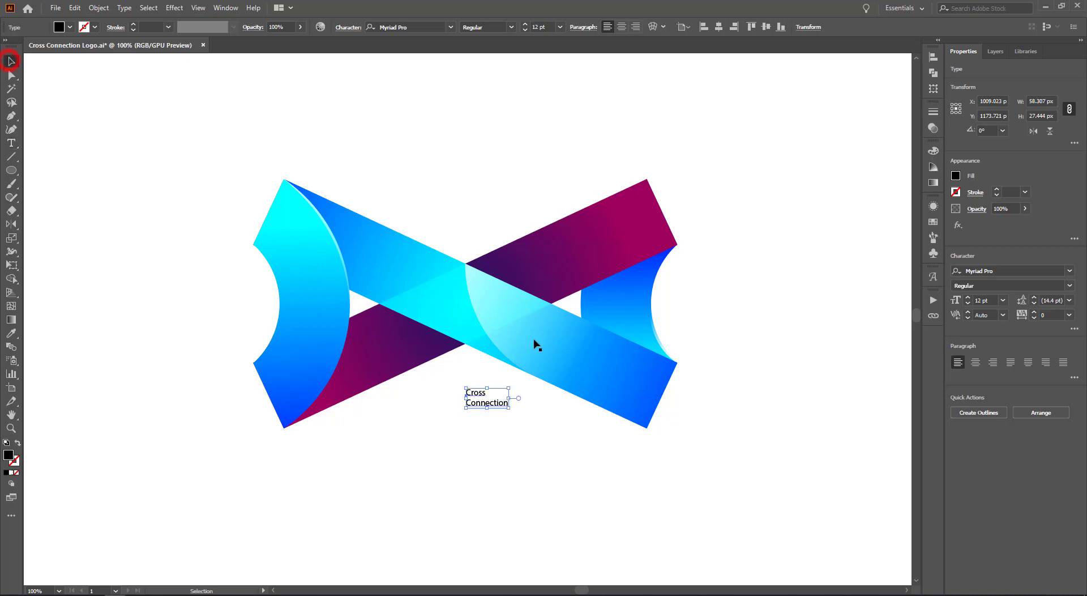
click(621, 27)
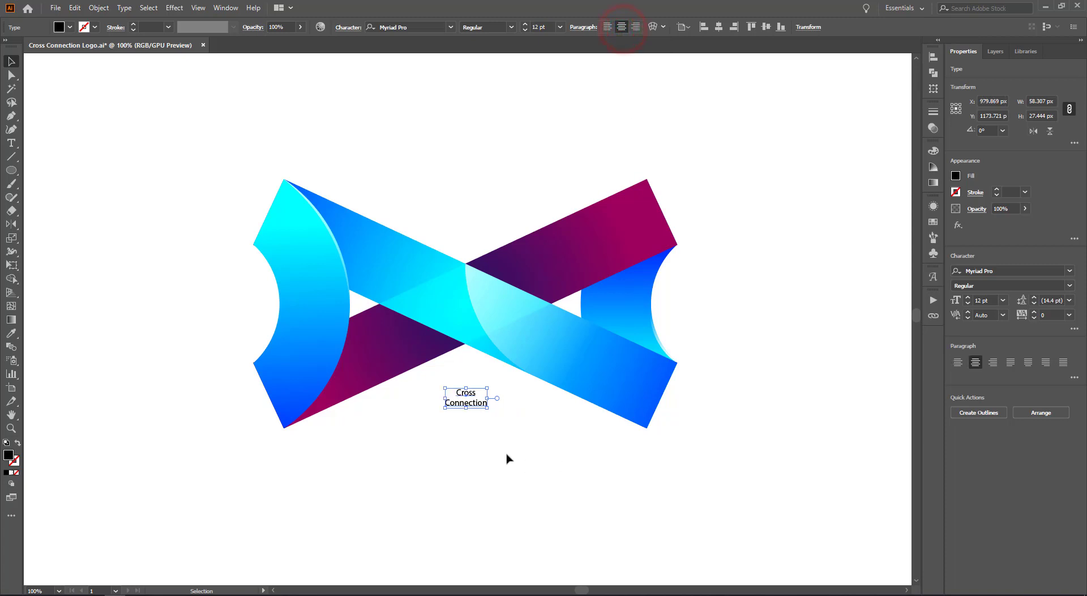
click(420, 28)
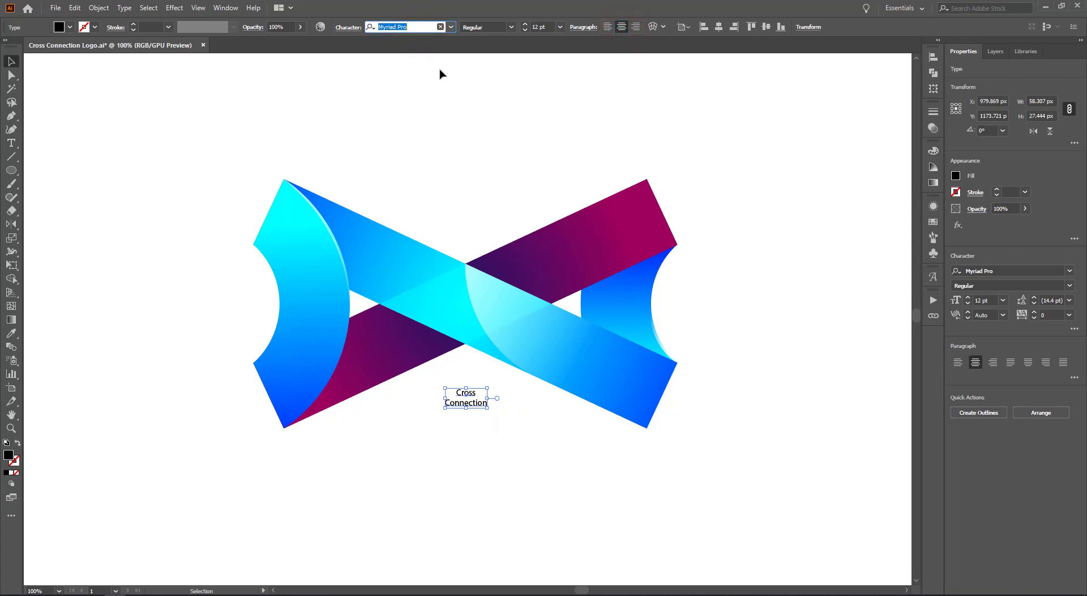
text(bun)
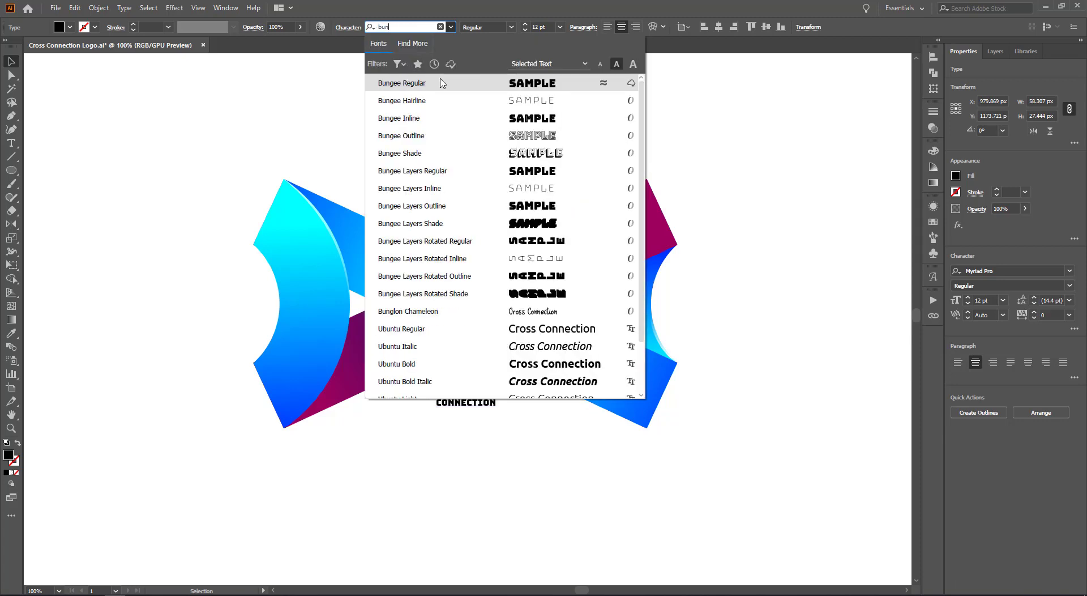
click(532, 84)
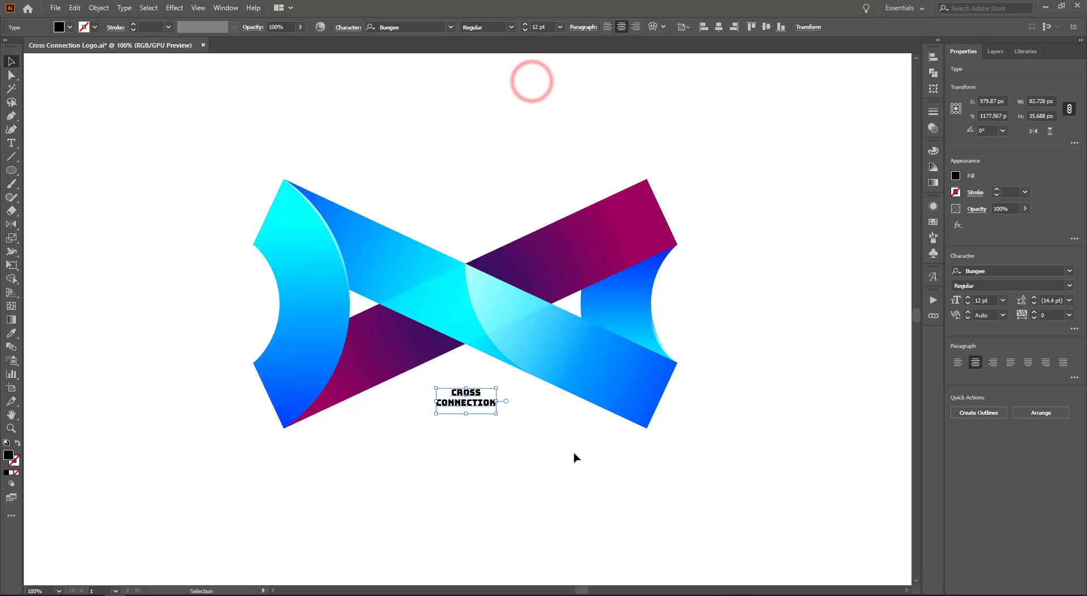
Set the font size of the Cross Connection text to 36 pt
click(554, 440)
click(475, 400)
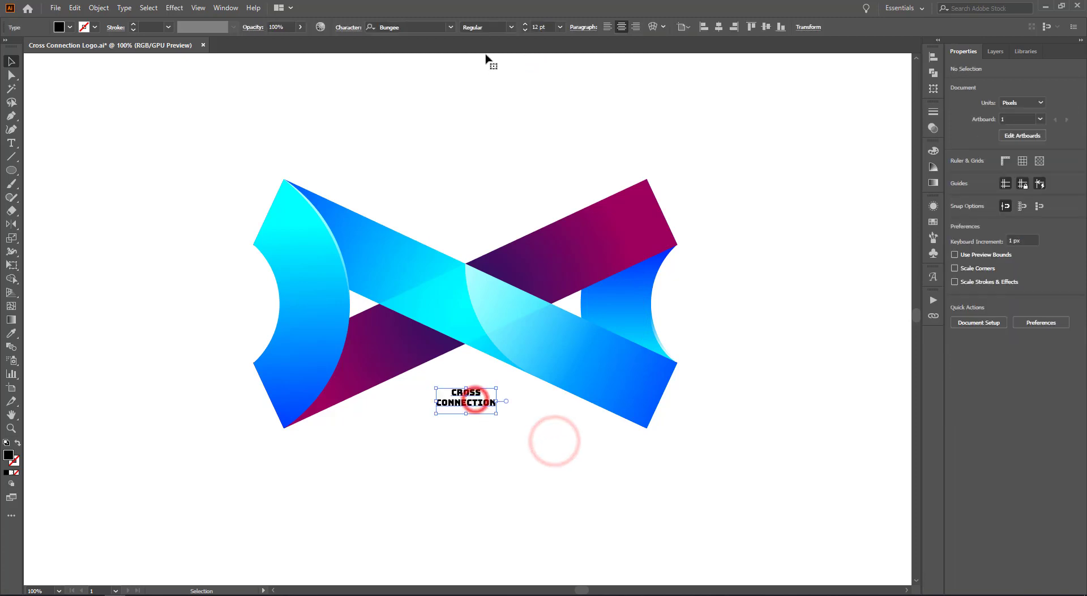
click(560, 27)
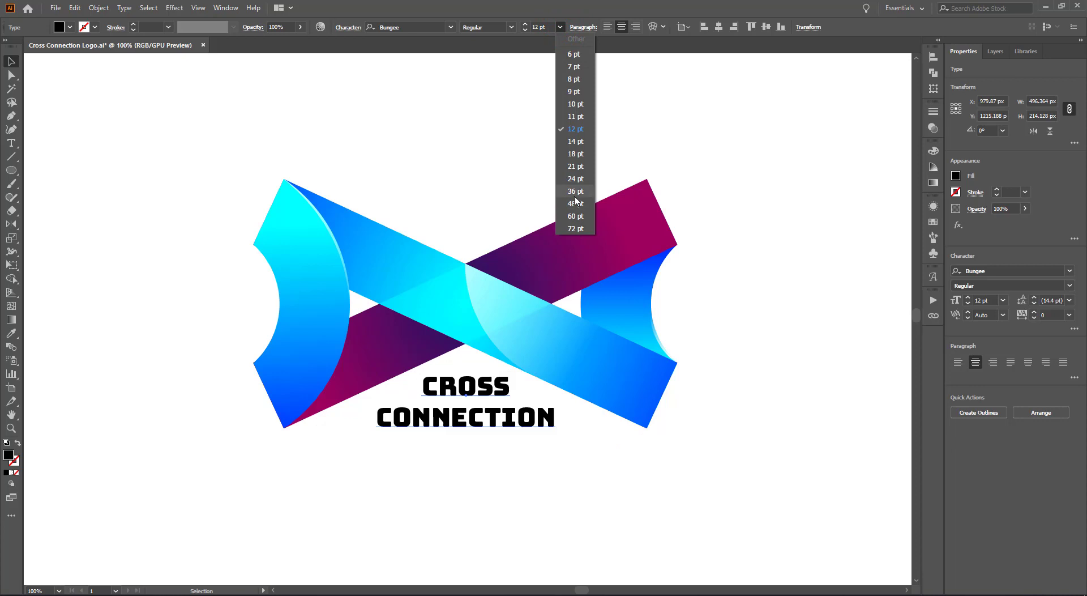
click(575, 192)
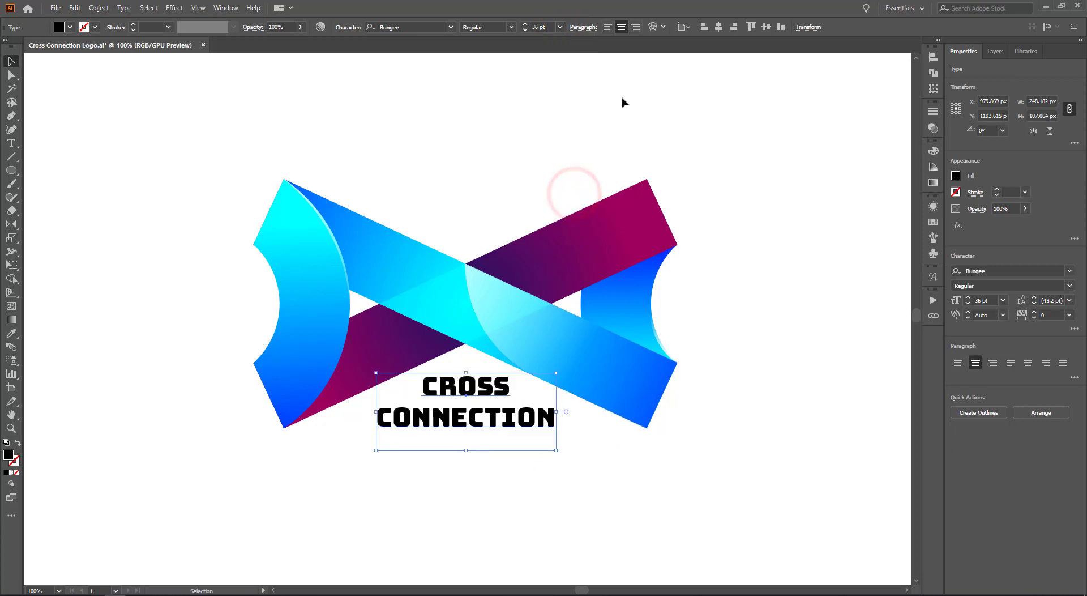
Set the text's leading to 34 pt and move the text slightly down between the lower bar ends
click(349, 27)
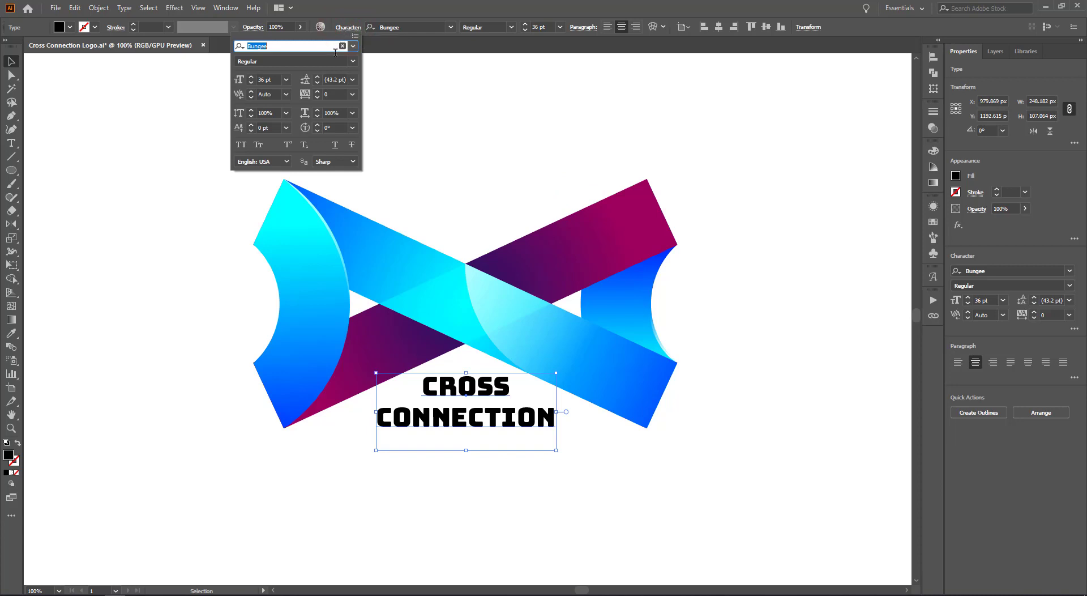
click(318, 83)
click(317, 82)
click(317, 83)
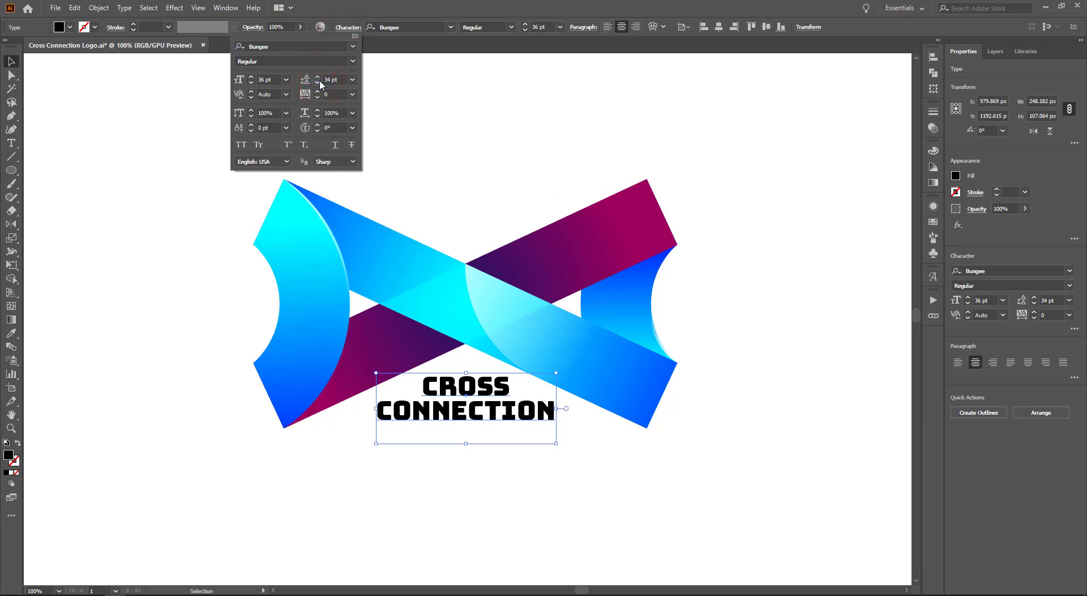
click(777, 318)
drag(502, 424, 504, 428)
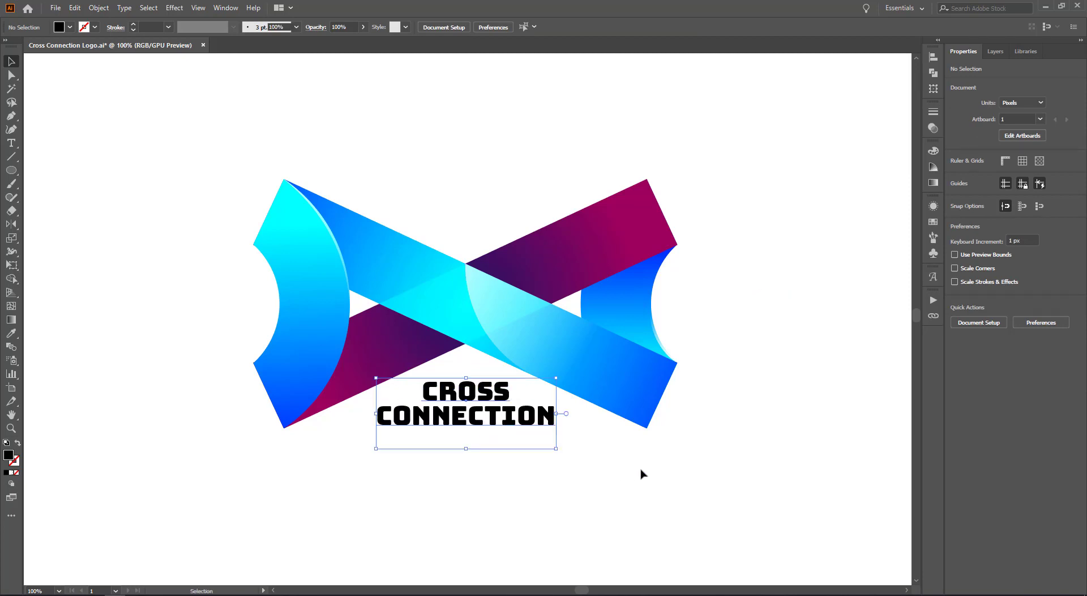
click(642, 473)
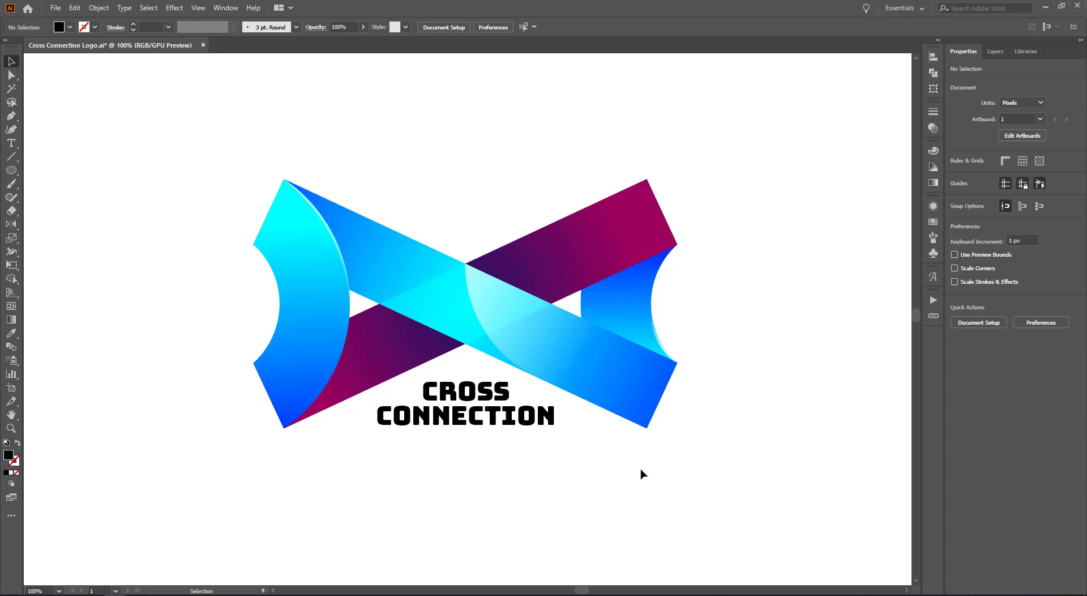